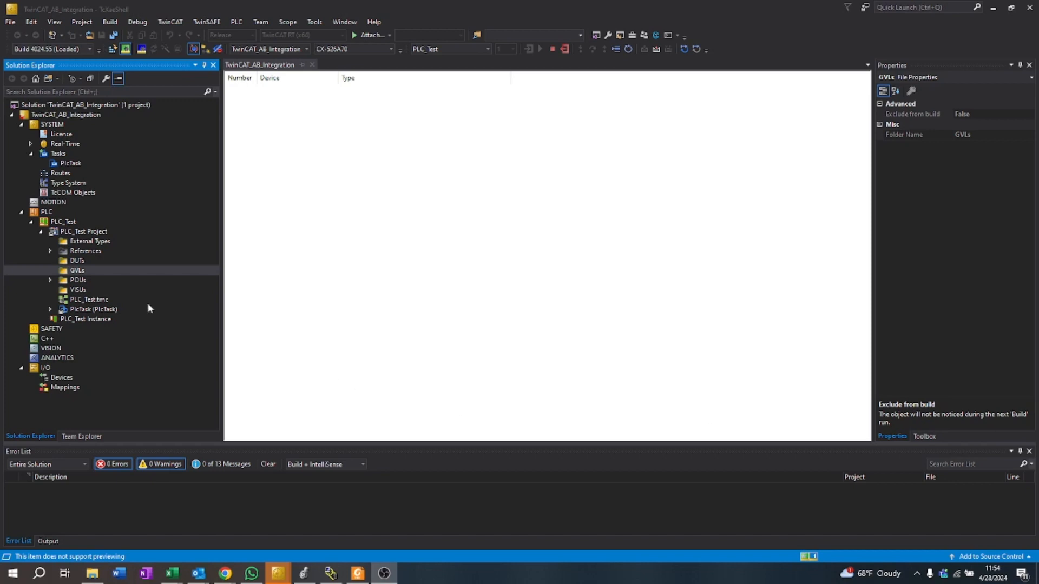
Step: Log out of the PLC_Test runtime to unlock editing of the GVLs folder
right_click(66, 272)
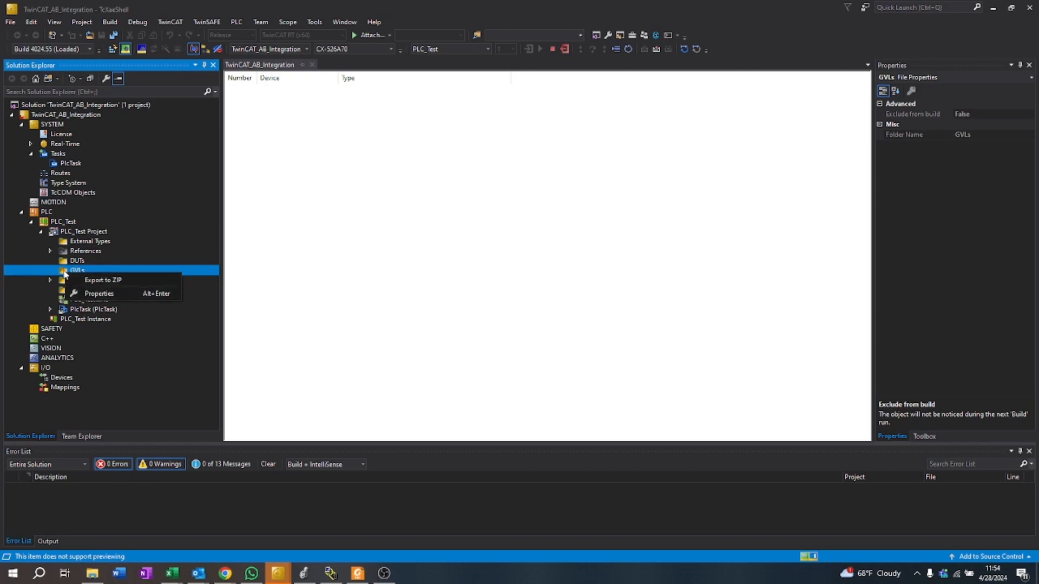
left_click(79, 272)
right_click(79, 271)
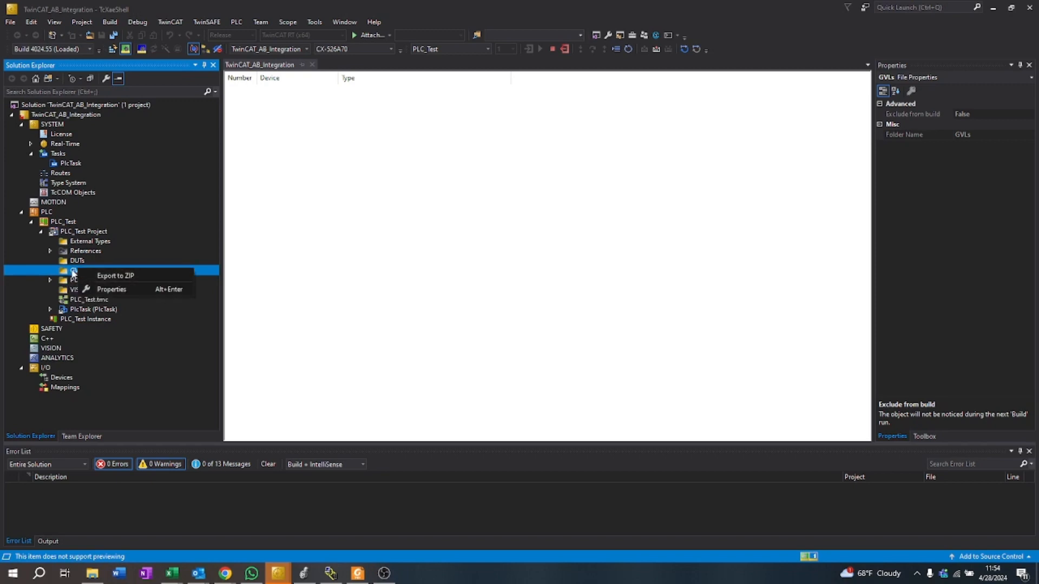
left_click(77, 273)
left_click(565, 50)
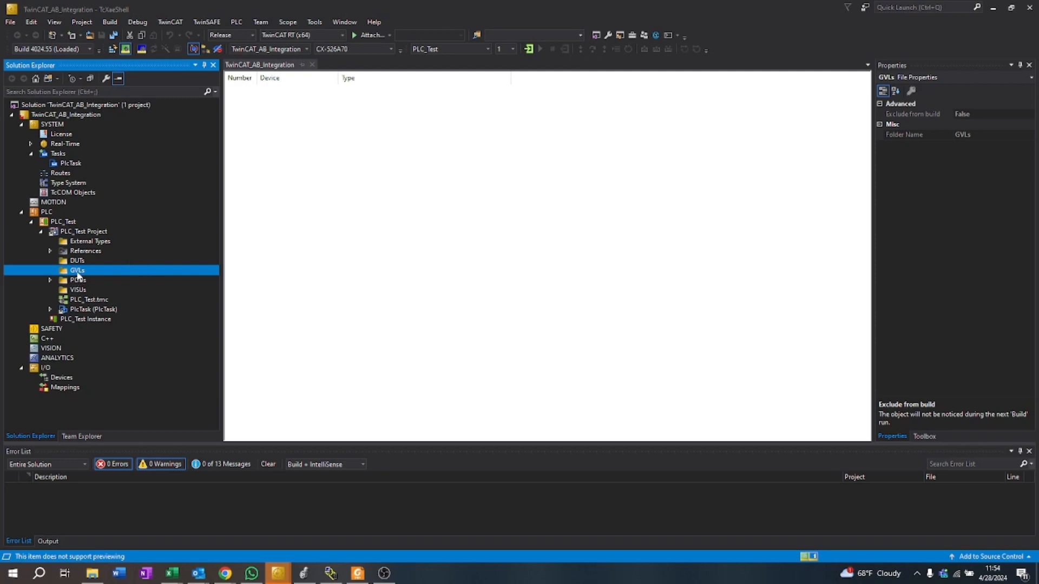
right_click(80, 272)
mouse_move(200, 282)
left_click(246, 280)
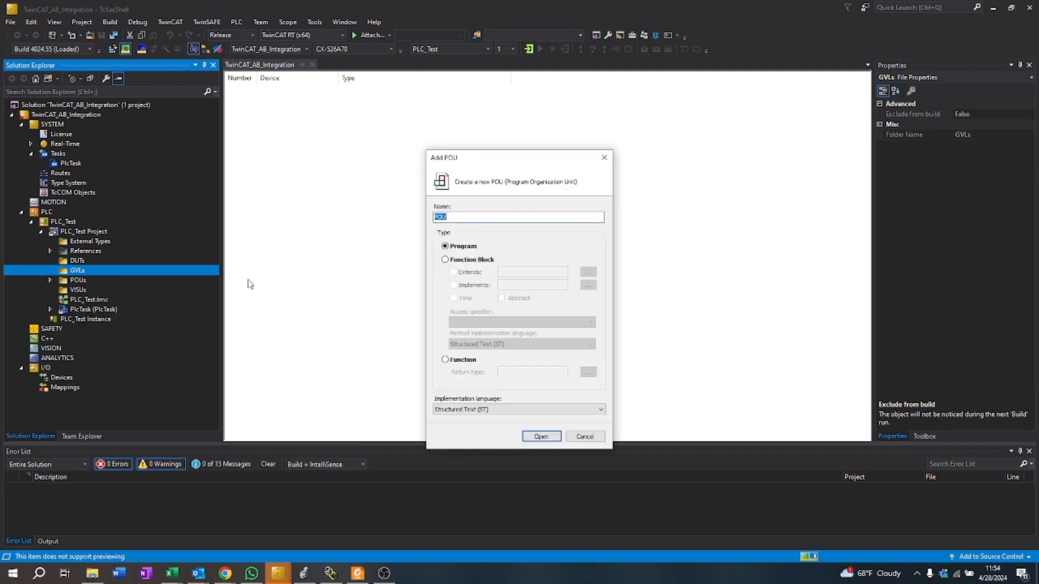
left_click(603, 162)
Step: Add a global variable list named Ethernet to the GVLs folder of PLC_Test
right_click(82, 270)
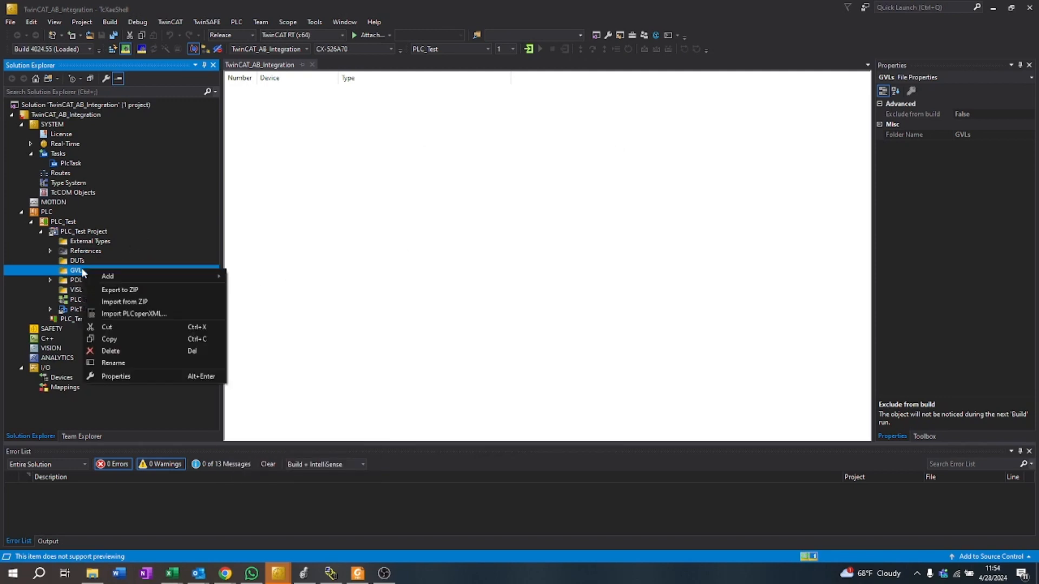
mouse_move(131, 274)
left_click(273, 314)
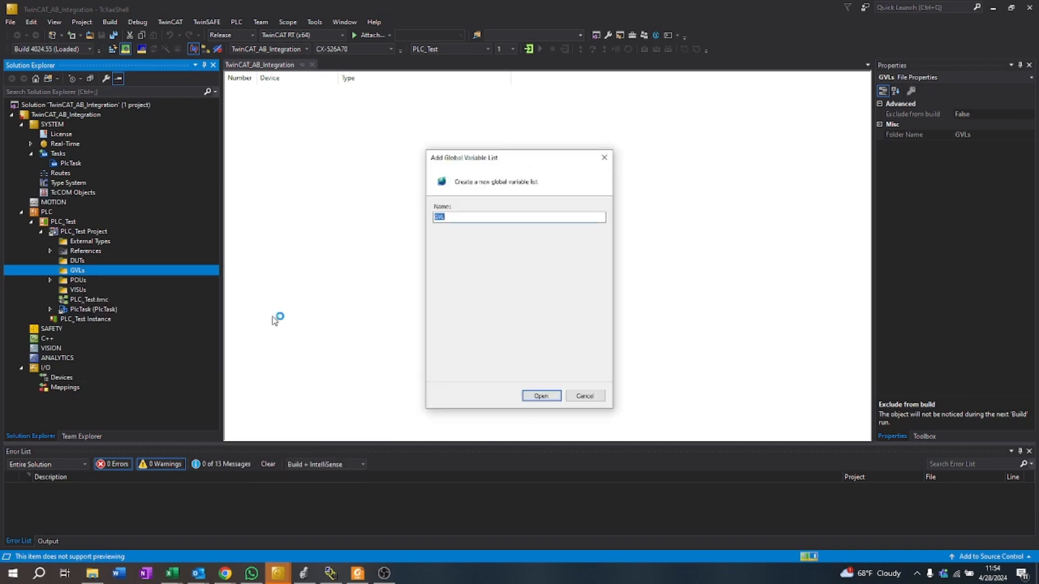
type("Ethernet")
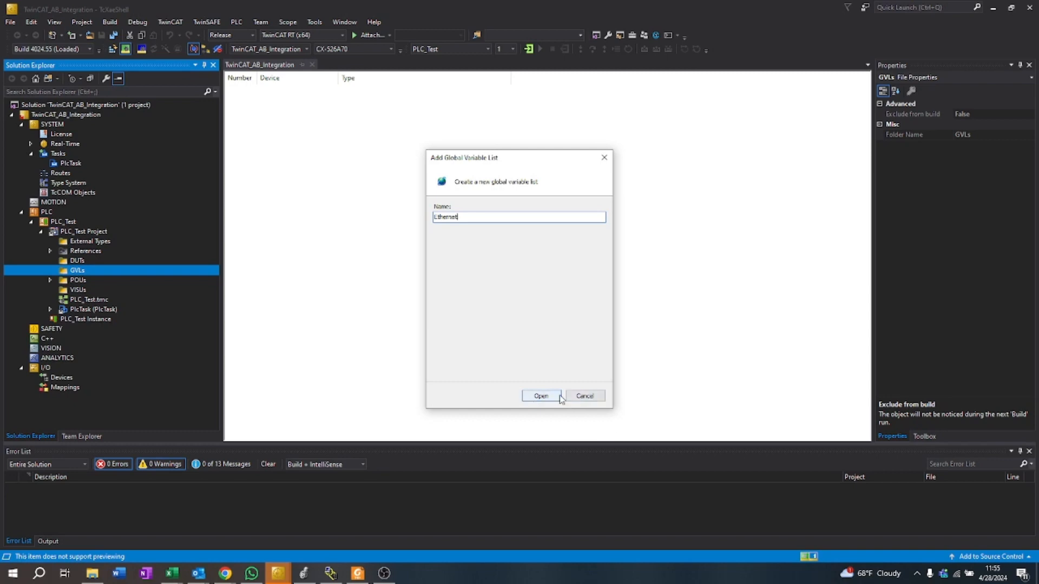
left_click(541, 396)
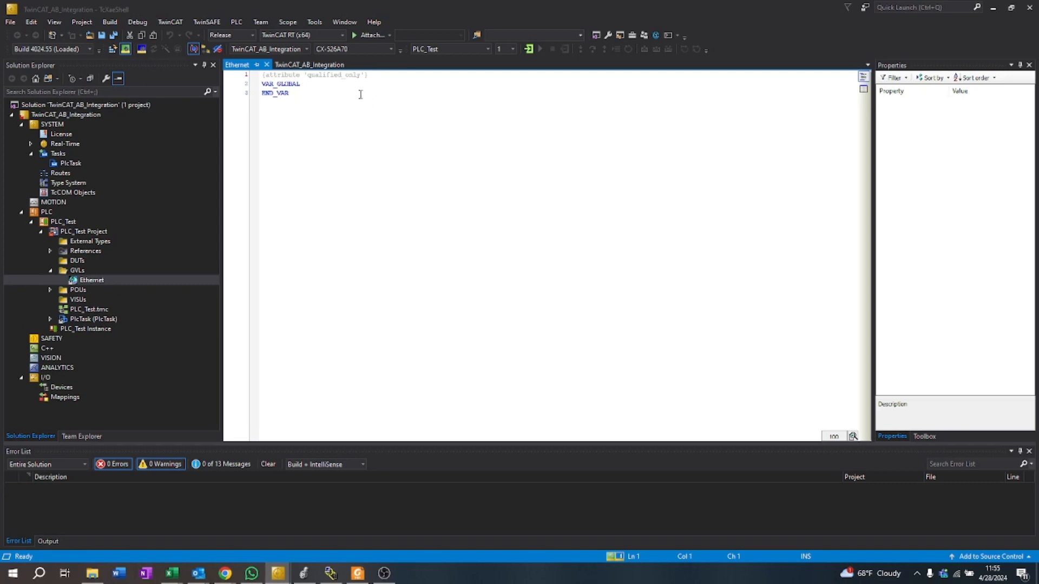
Step: Declare the output variable TestProduced AT %Q* :DINT; inside the VAR_GLOBAL block of the Ethernet list
left_click(302, 86)
key("Return")
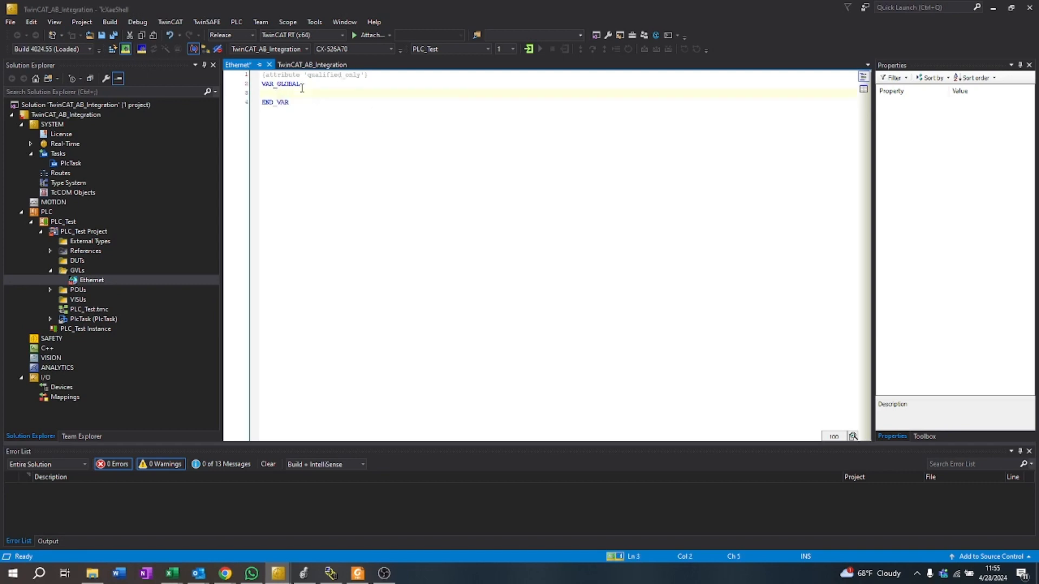
type("Test")
type("Output")
key("BackSpace")
key("BackSpace")
key("BackSpace")
key("BackSpace")
key("BackSpace")
key("BackSpace")
key("BackSpace")
type("Produced")
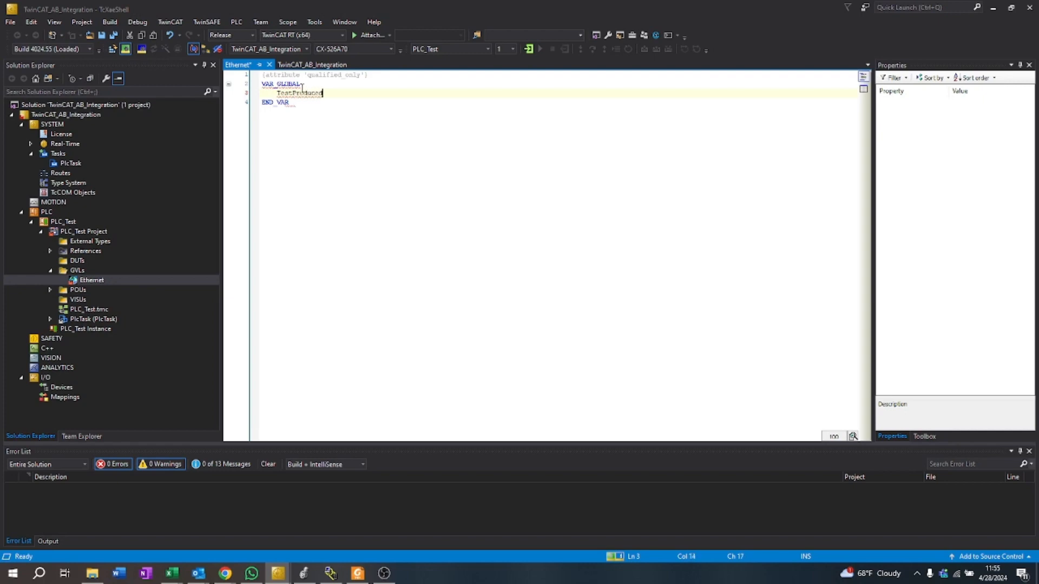
type(" AT %Q* :DINT;")
key("Return")
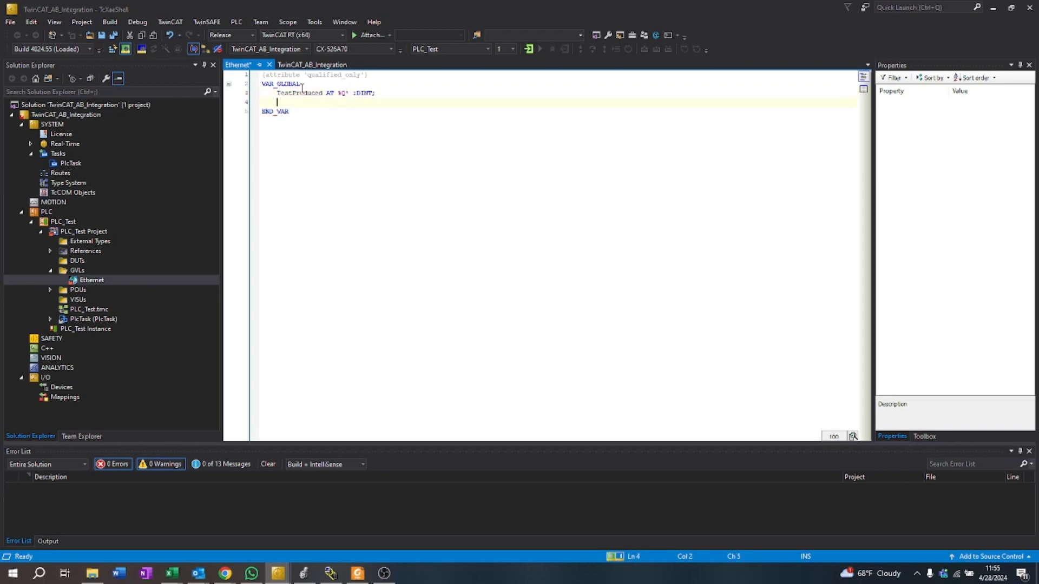
Step: Declare the input variable TestInput AT %I* :DINT; below TestProduced in the Ethernet list
type("TES")
key("BackSpace")
key("BackSpace")
type("estInput")
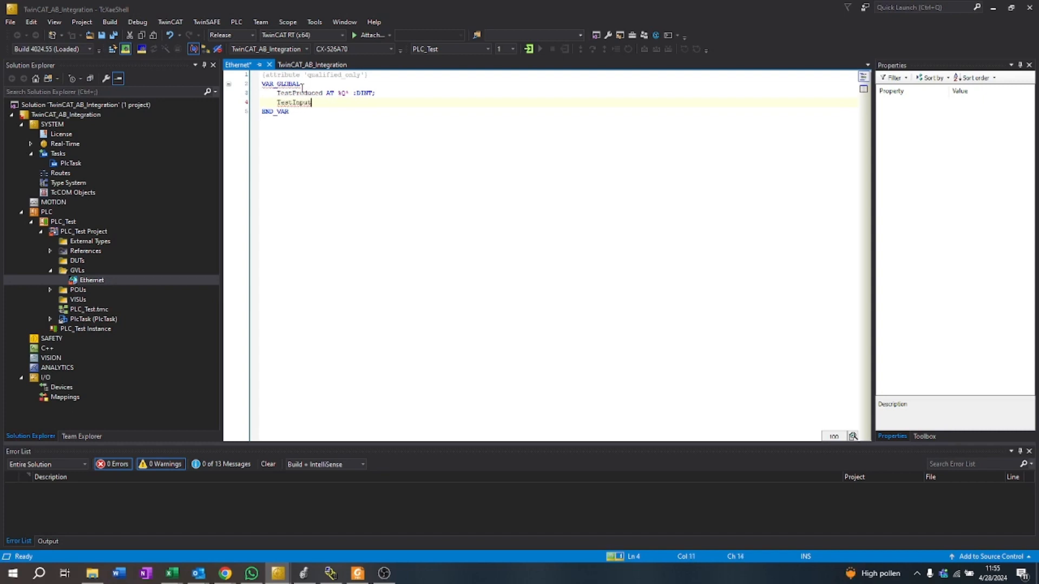
type(" AT %I* :DINT;")
left_click(126, 281)
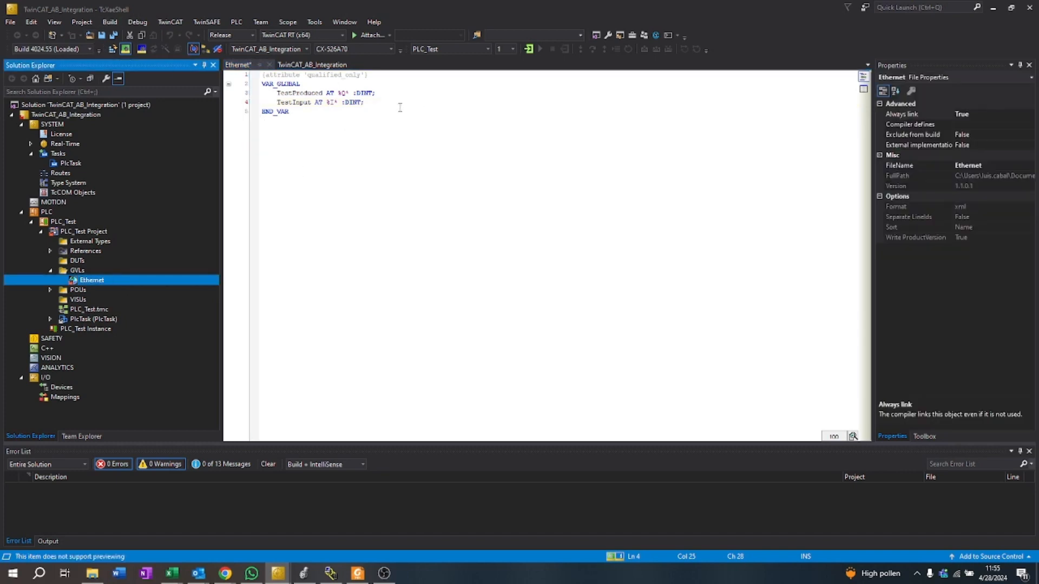
mouse_move(293, 92)
left_mouse_down()
mouse_move(323, 93)
mouse_move(308, 102)
left_mouse_up()
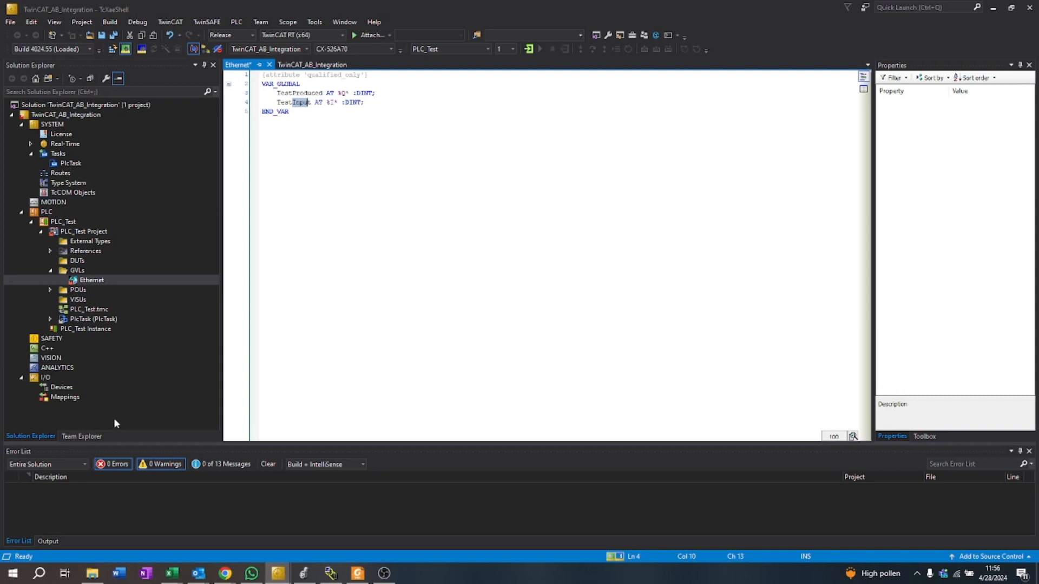
Step: Add an EtherNet/IP Scanner under the I/O Devices with the default name Device 1
left_click(60, 387)
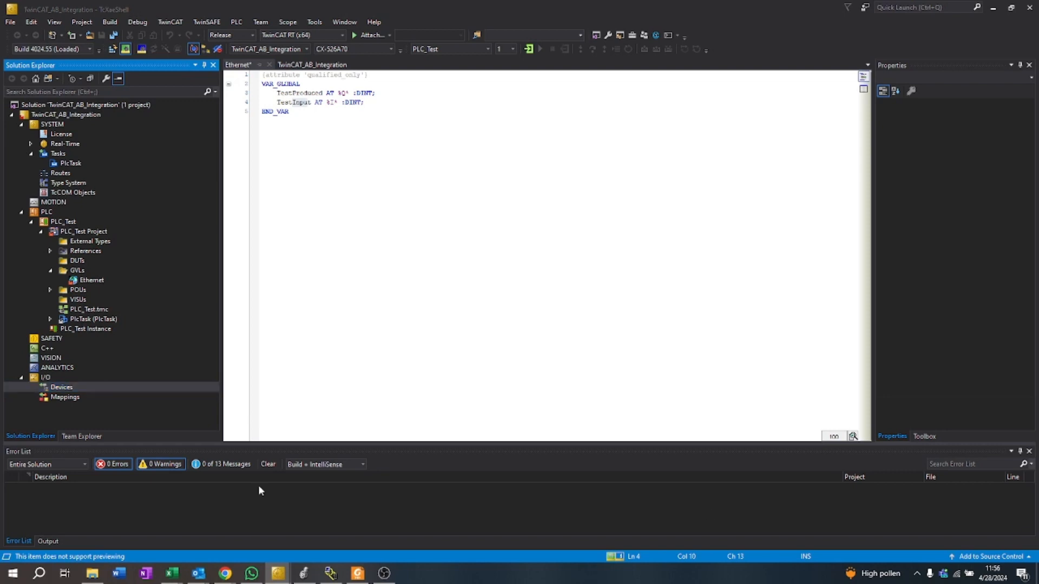
right_click(55, 390)
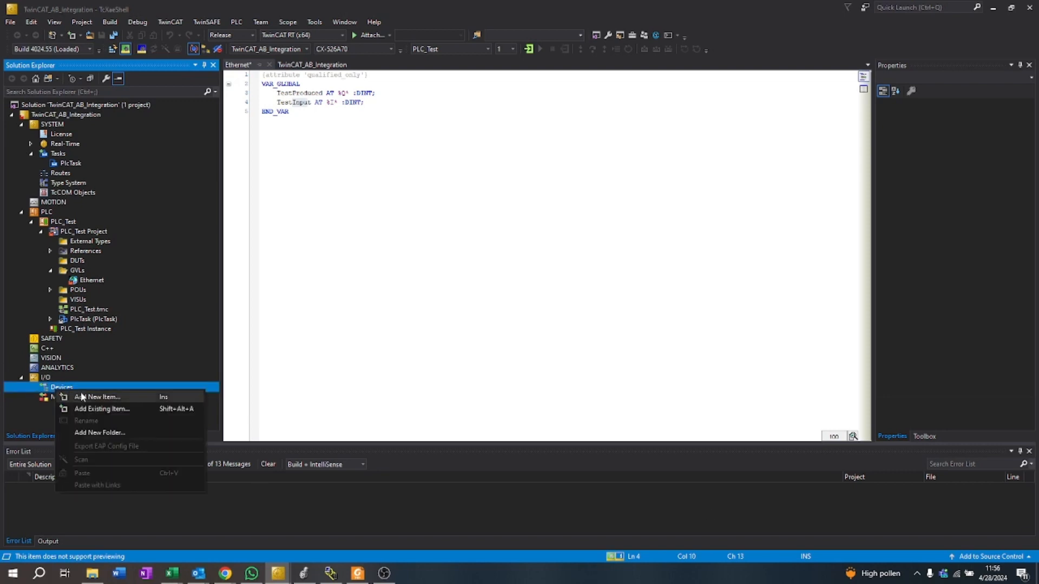
left_click(81, 396)
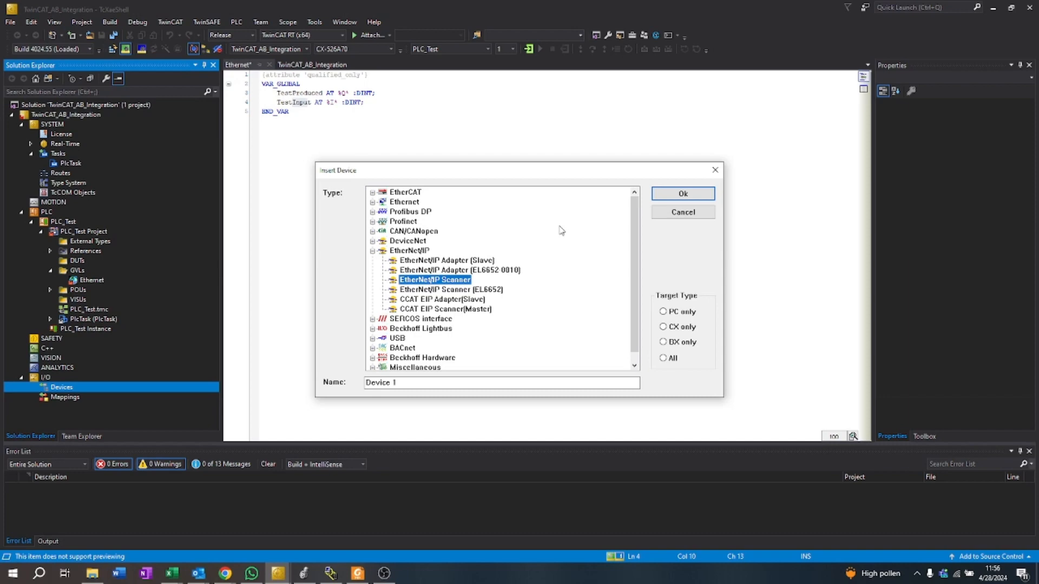
left_click(695, 193)
left_click(40, 397)
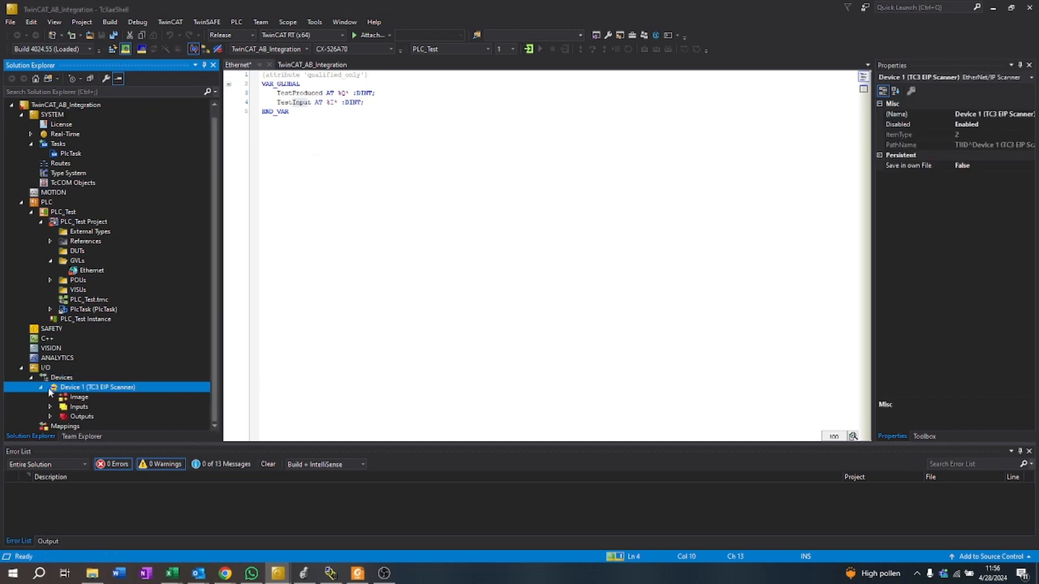
Step: Open the configuration of the EtherNet/IP scanner and assign Local Area Connection (X000) as its network adapter
right_click(132, 386)
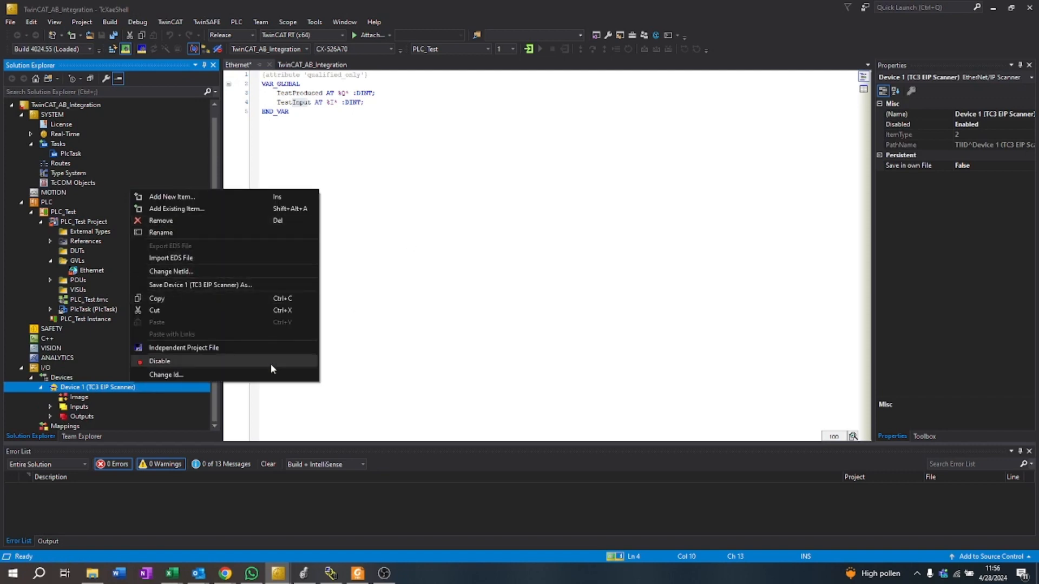
left_click(126, 387)
double_click(123, 387)
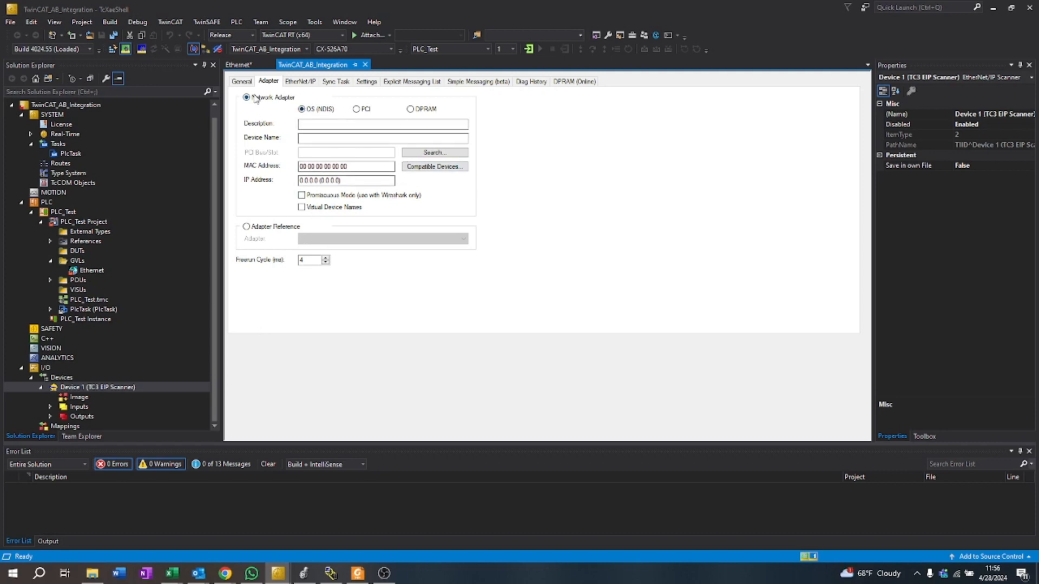
left_click(248, 82)
left_click(272, 82)
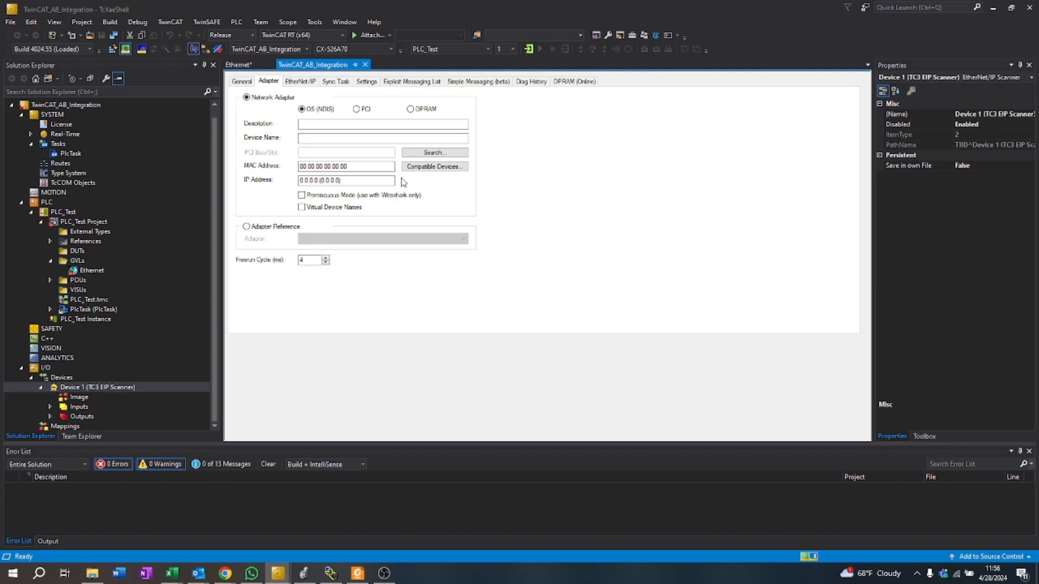
left_click(428, 153)
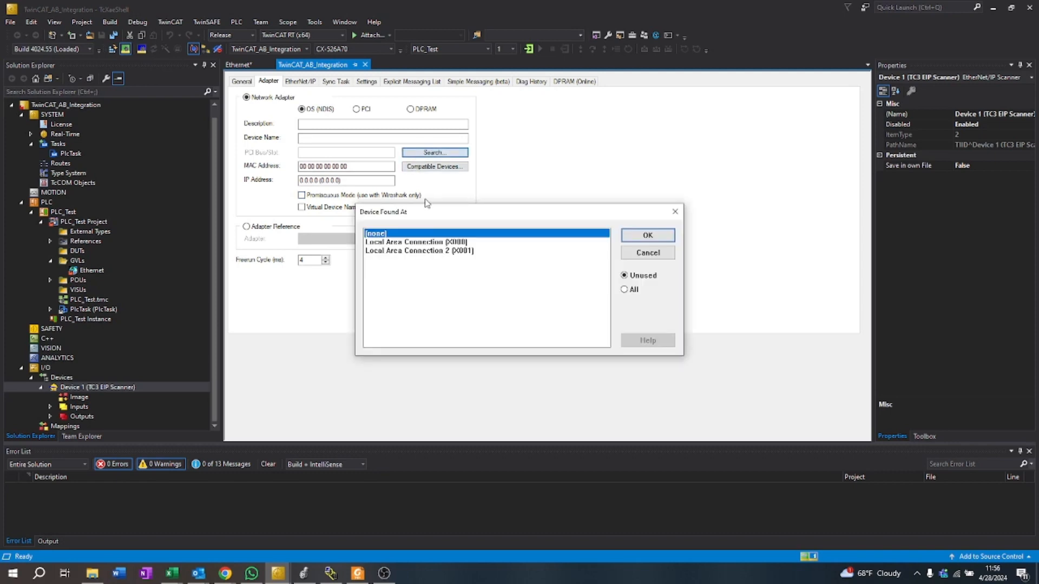
left_click(427, 243)
left_click(620, 236)
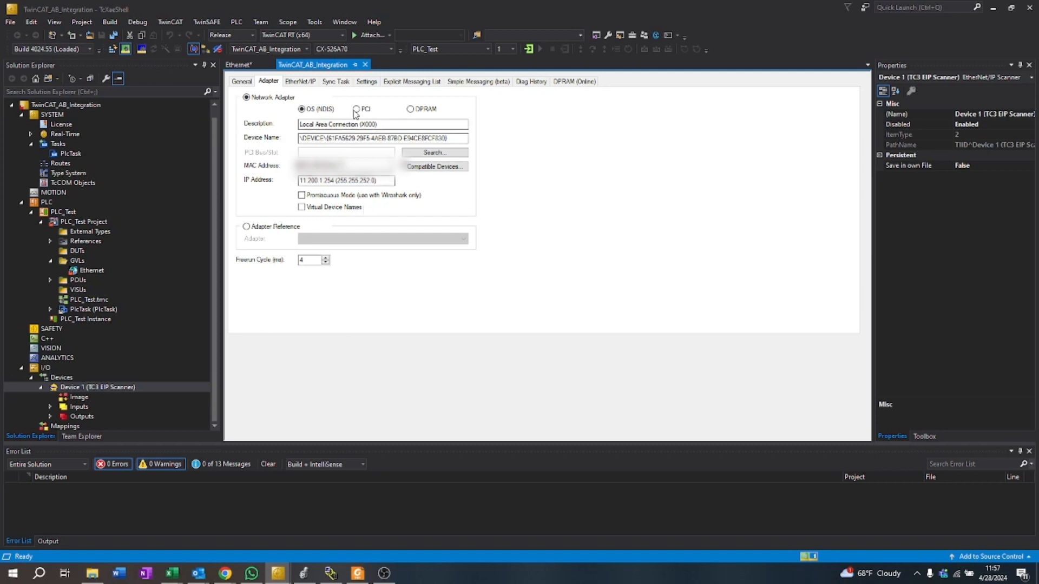
Step: Set the scanner to a special sync task using a new I/O task named Produced/Consumed Task
left_click(300, 81)
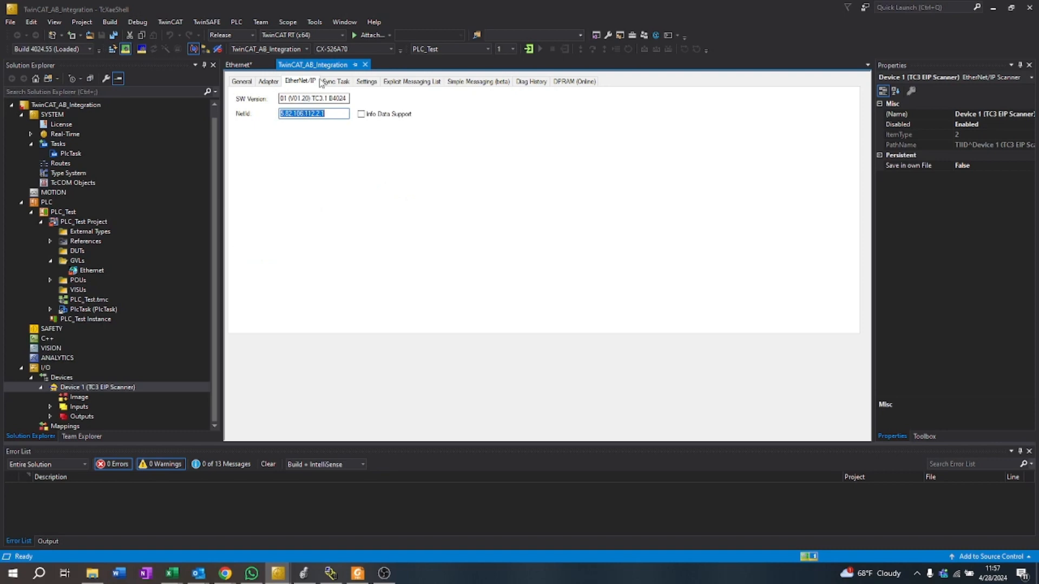
left_click(336, 81)
left_click(367, 82)
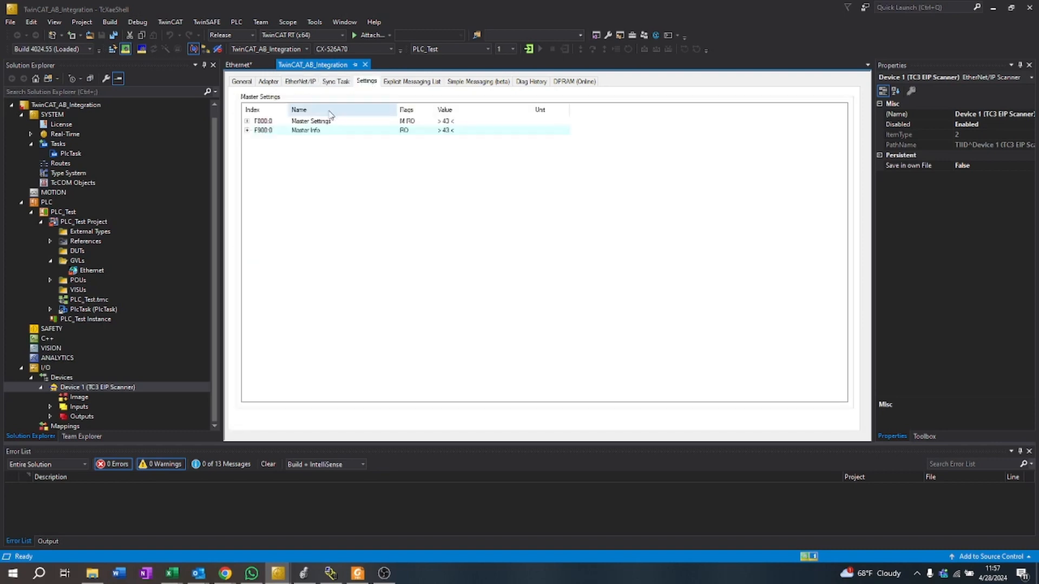
left_click(336, 81)
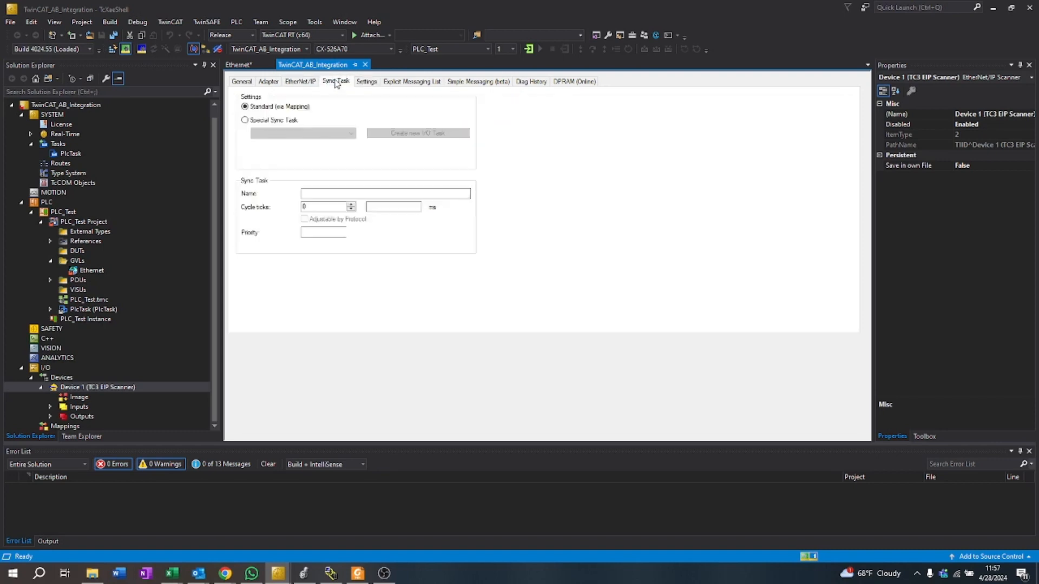
left_click(280, 121)
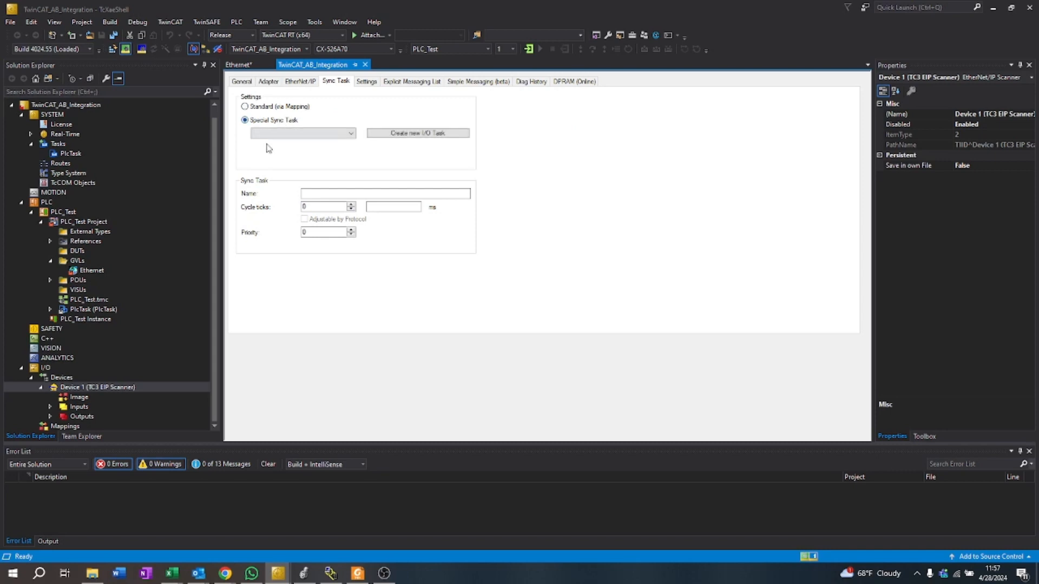
left_click(282, 134)
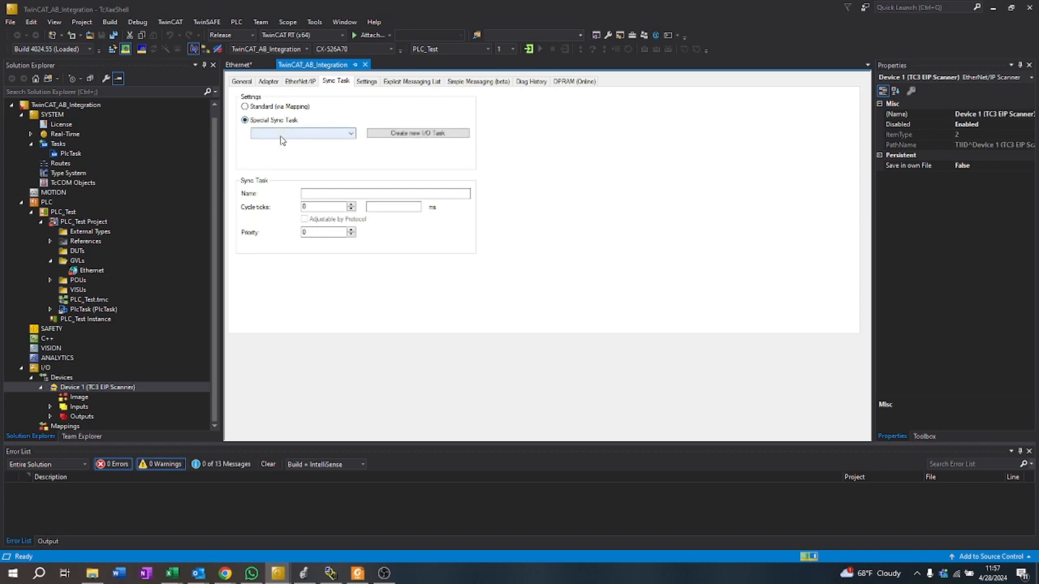
left_click(427, 164)
left_click(424, 138)
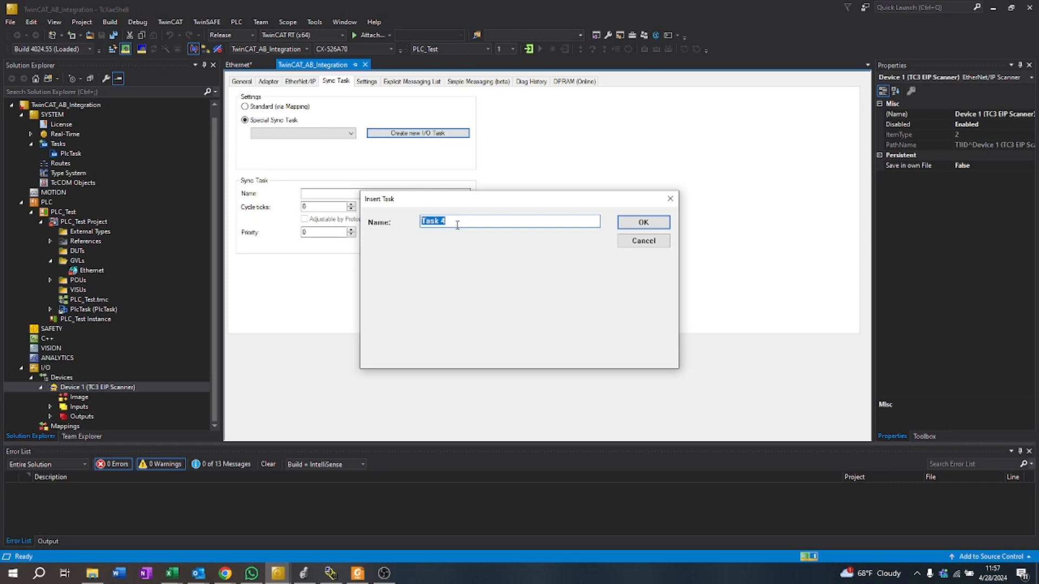
type("Produi")
type("ed/Consumed Task")
left_click(660, 220)
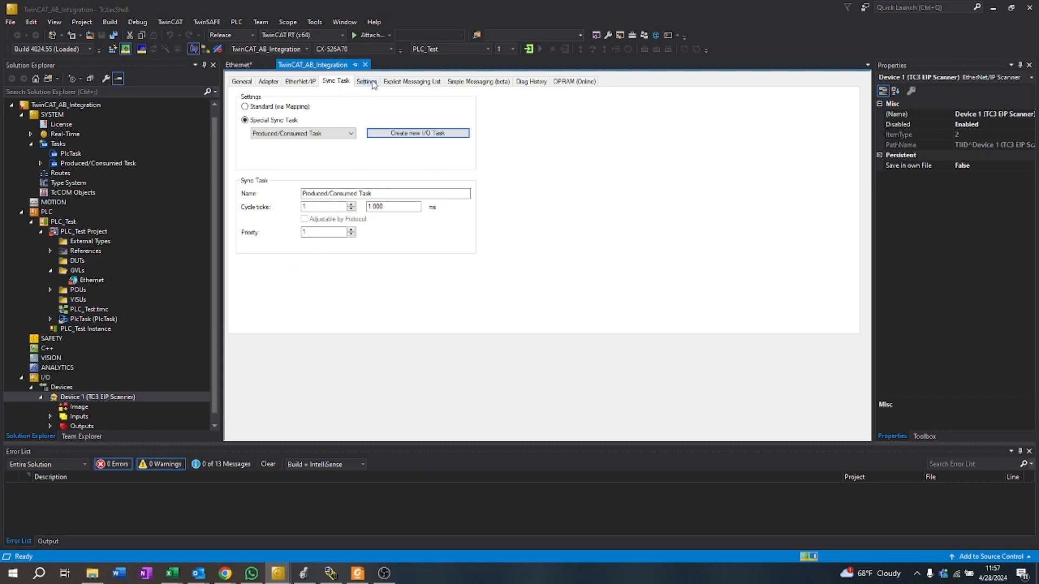
Step: Set the IP address in the scanner's master settings to 11.200.1.2
left_click(406, 82)
left_click(366, 81)
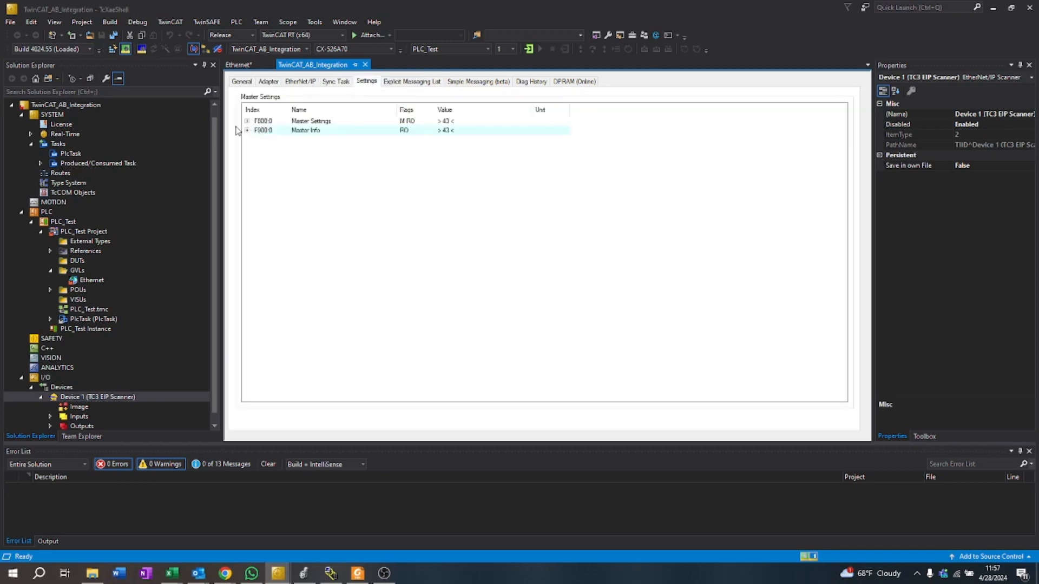
left_click(247, 122)
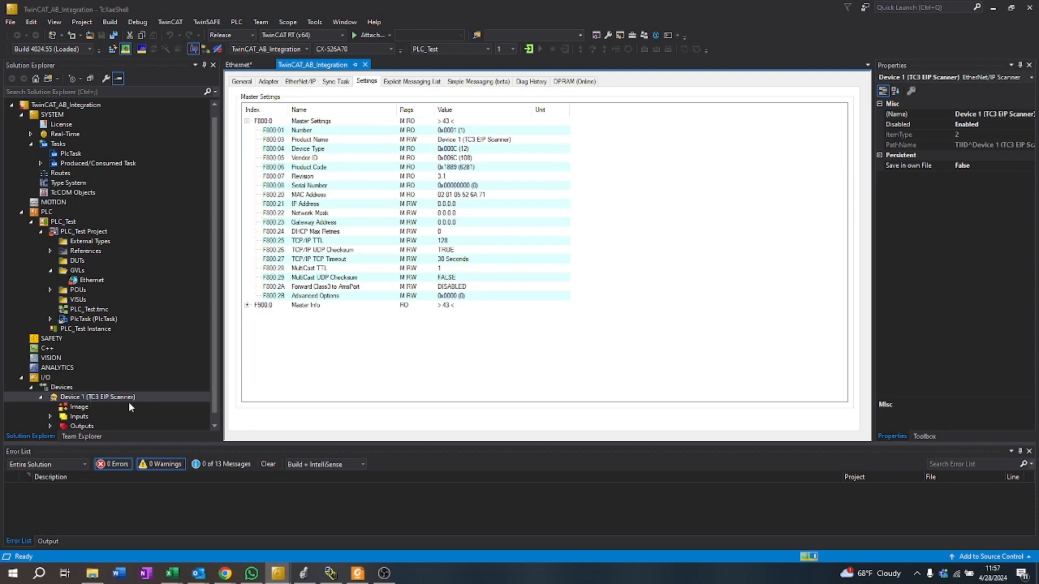
double_click(441, 204)
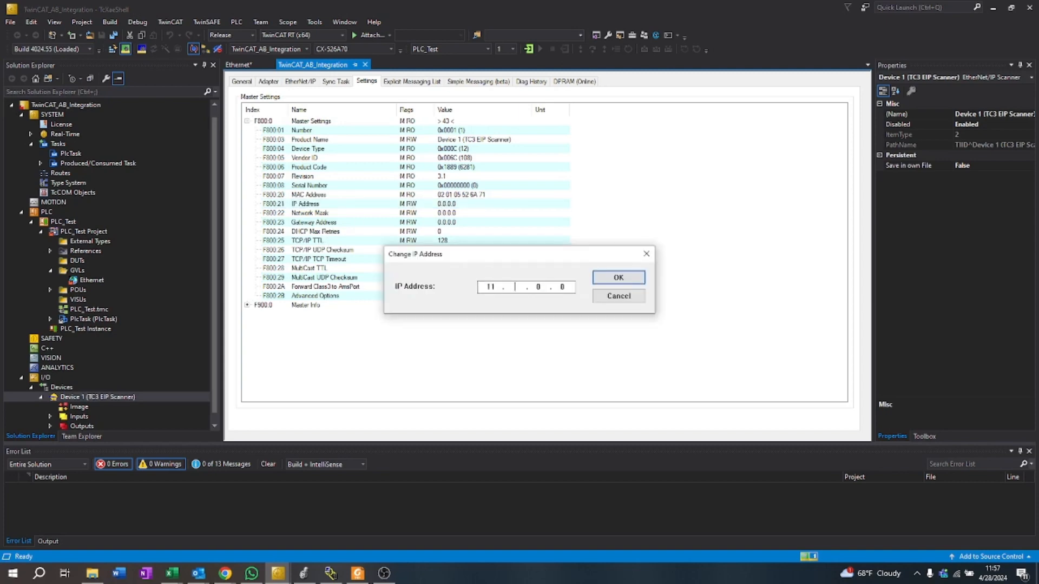
type("00.1.2")
left_click(617, 277)
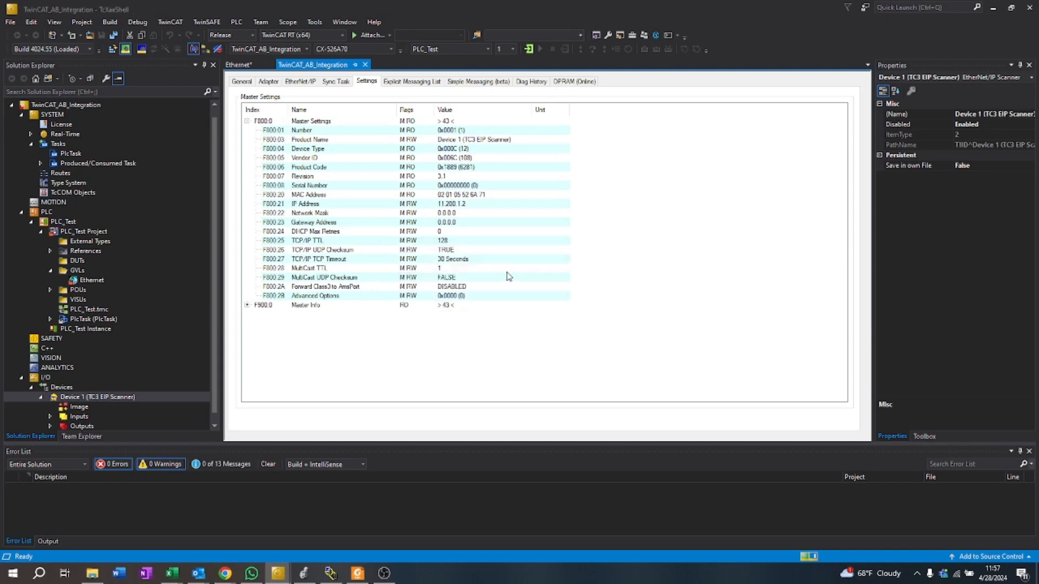
Step: Set the network mask in the scanner's master settings to 255.255.252.0
double_click(453, 214)
type("255 . 255 . 252 . 0")
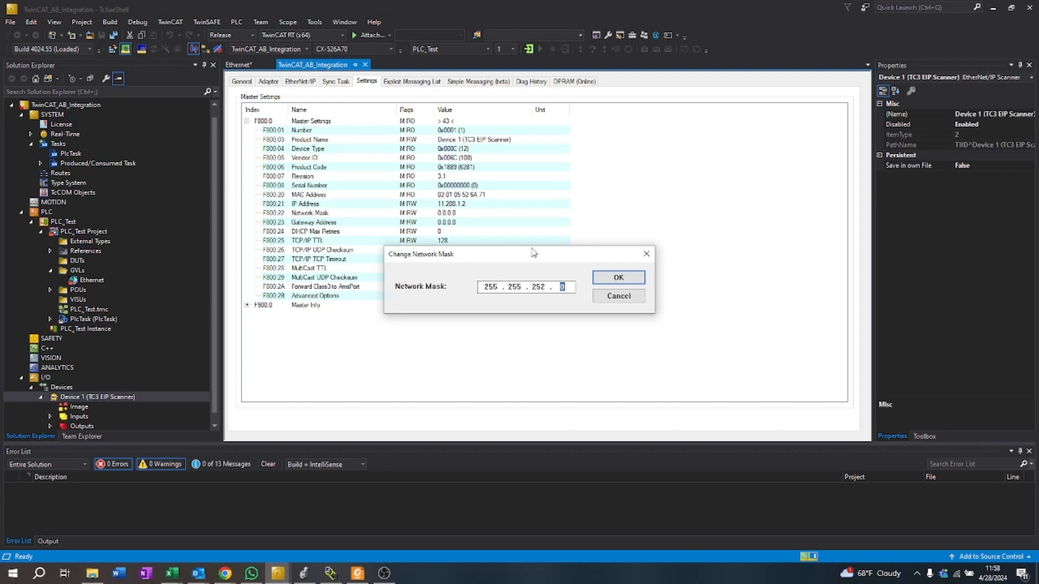
left_click(598, 280)
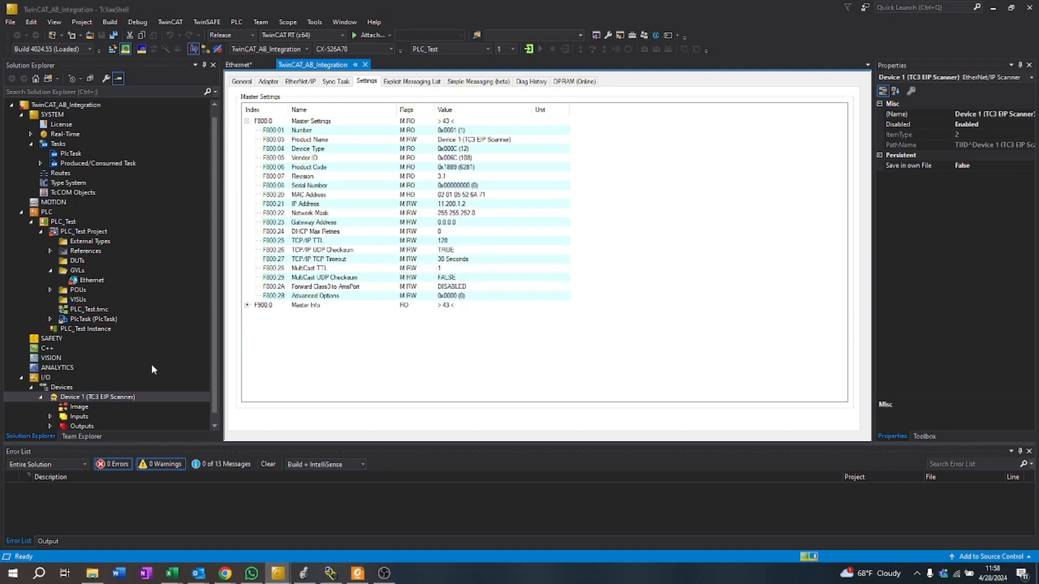
Step: Add a Producer Object List under the EtherNet/IP scanner with the default name Box 1
scroll(151, 364, "down", 1)
left_click(111, 387)
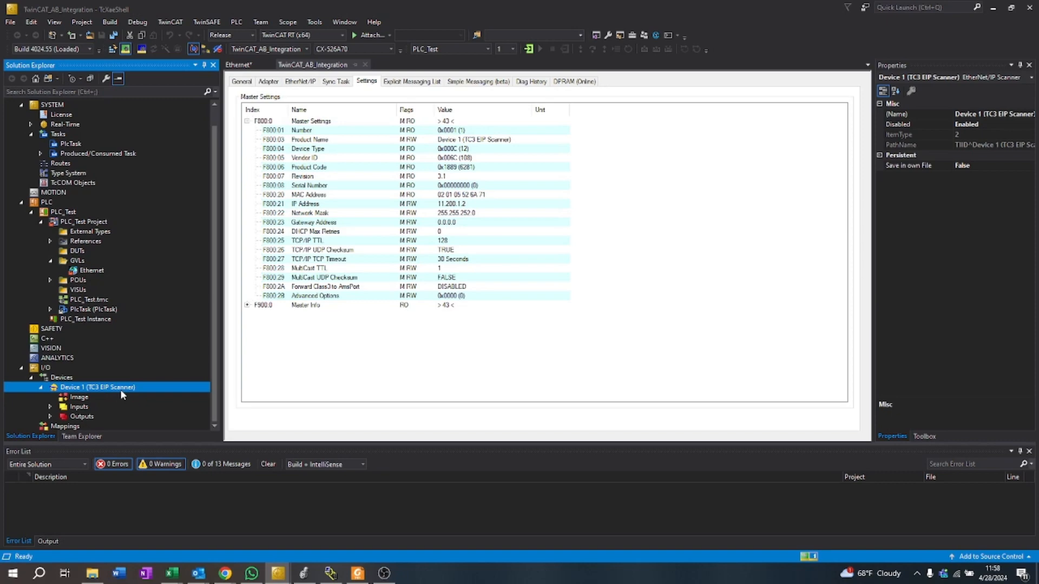
right_click(123, 388)
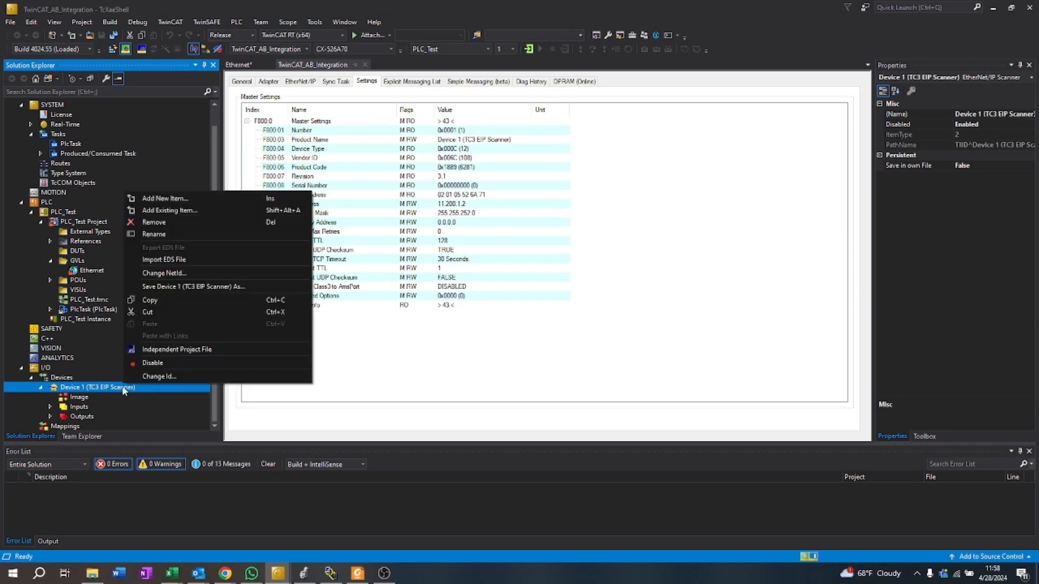
left_click(149, 197)
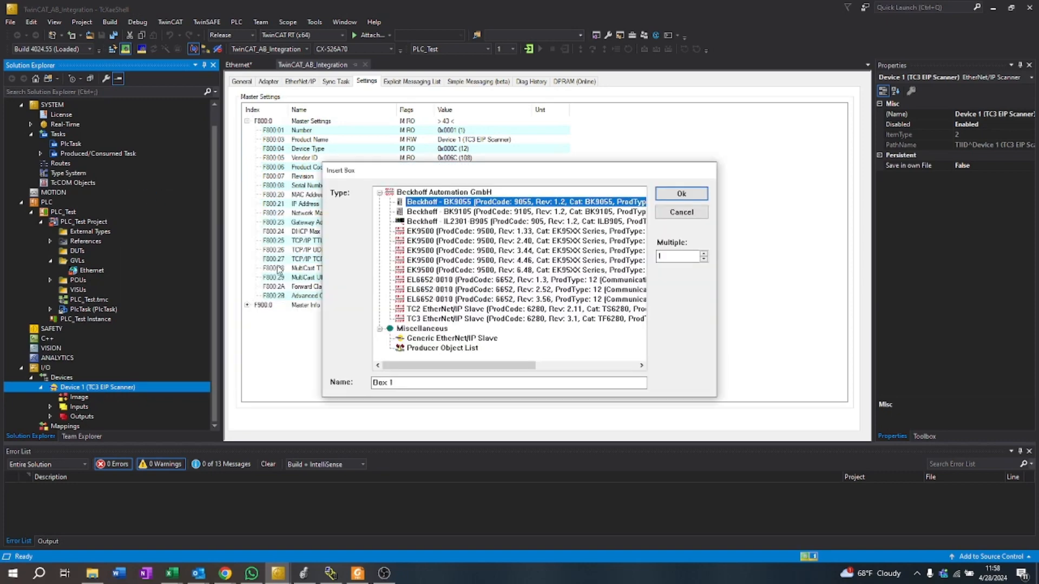
left_click(442, 348)
left_click(689, 199)
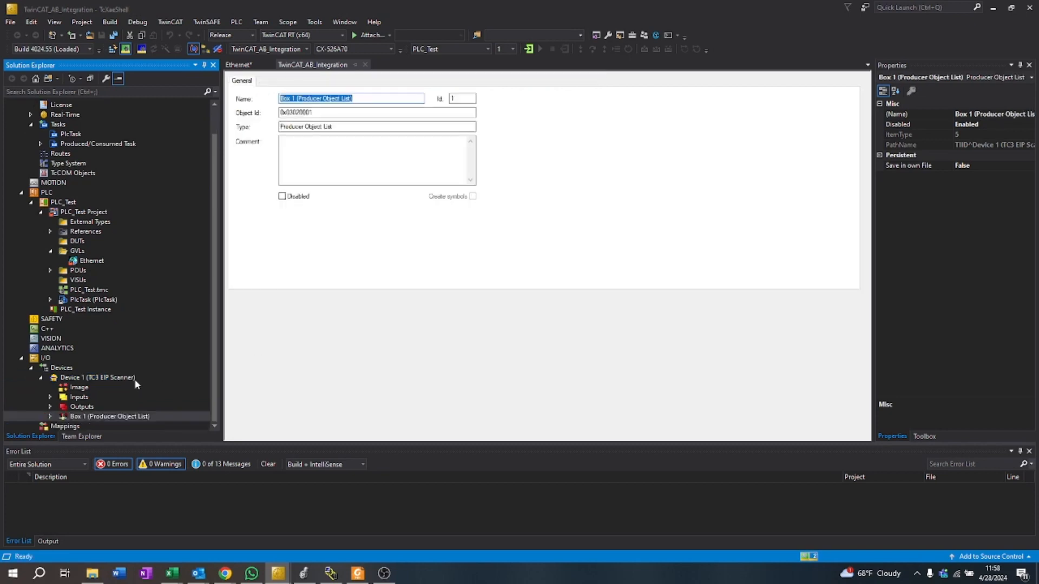
Step: Append a producer connection to the Producer Object List and enter TestProducer as its connection tag
left_click(49, 416)
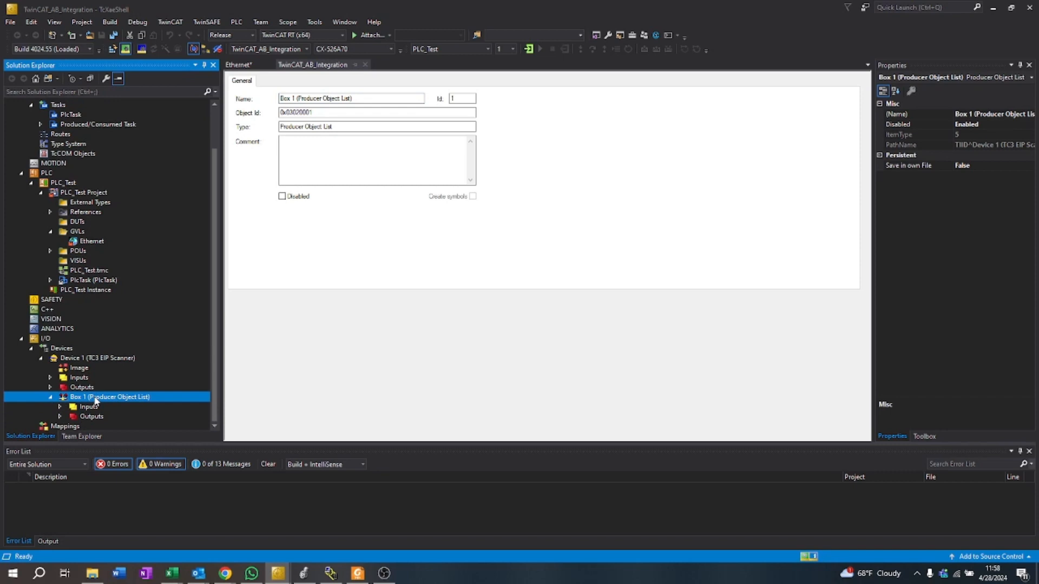
right_click(95, 400)
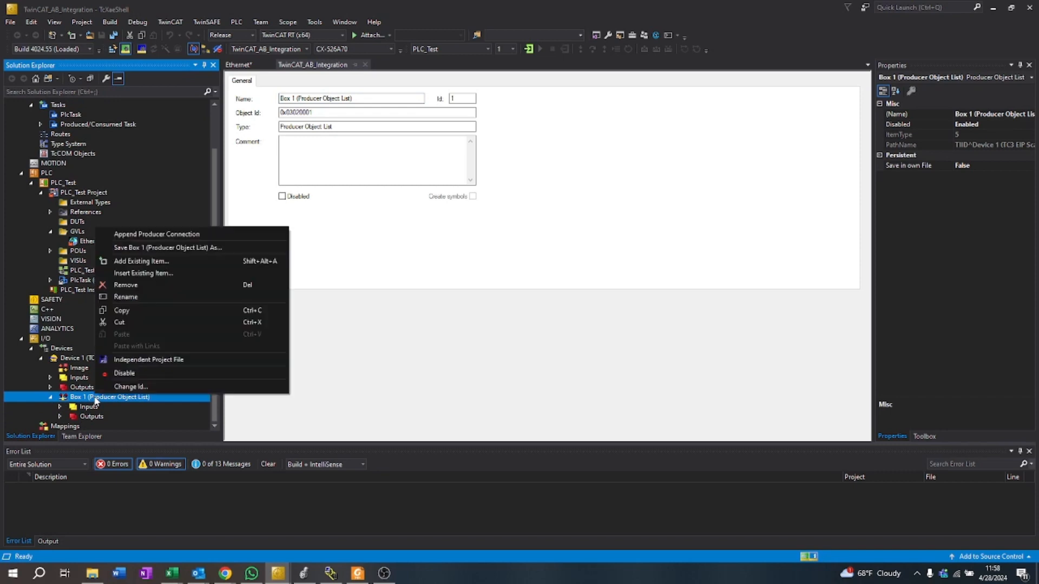
left_click(142, 234)
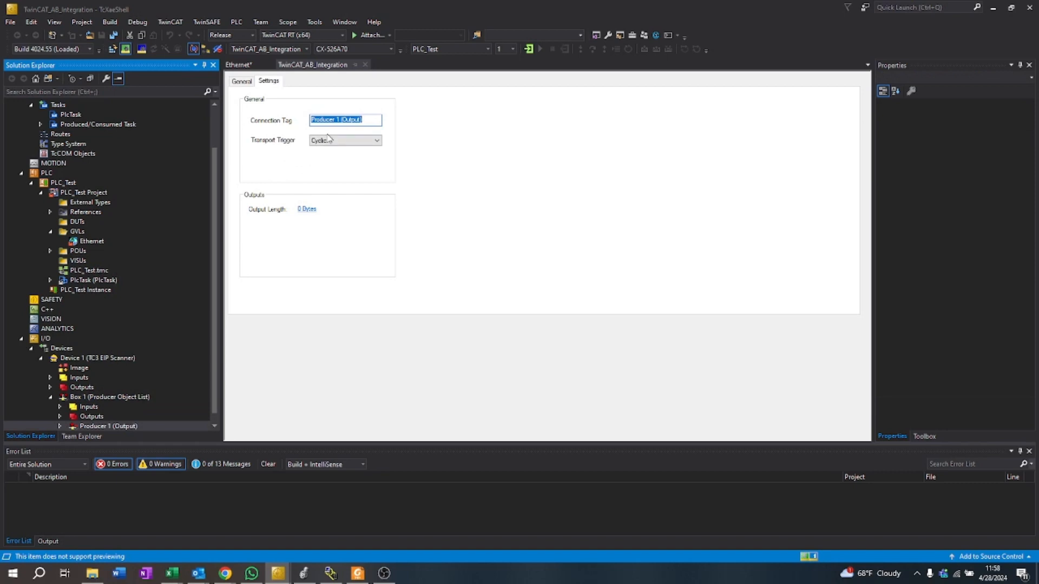
type("TestProducer")
Step: Set the producer connection's output size to 4 bytes and apply it
left_click(307, 209)
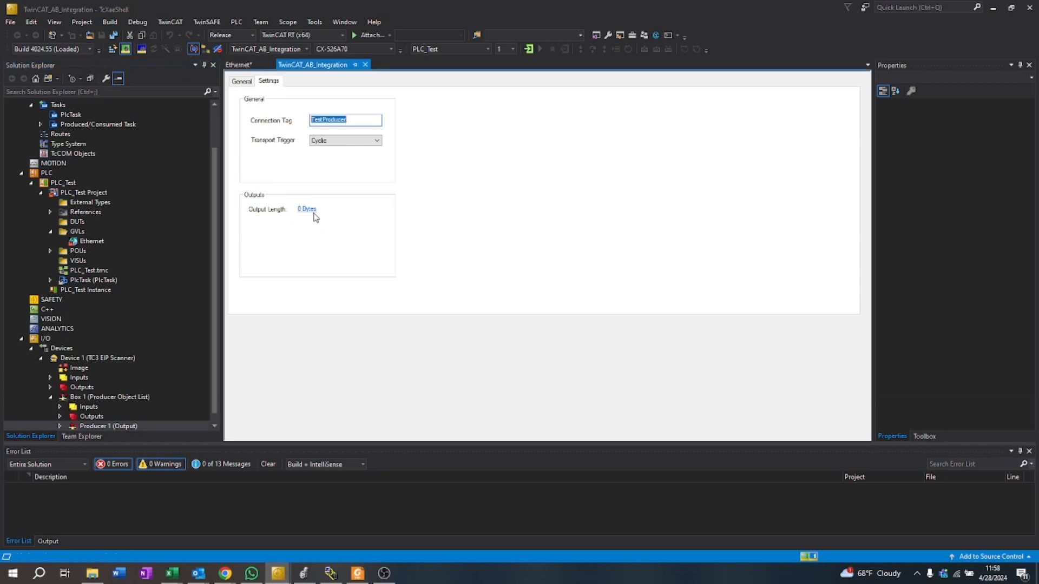
left_click_drag(258, 213, 232, 210)
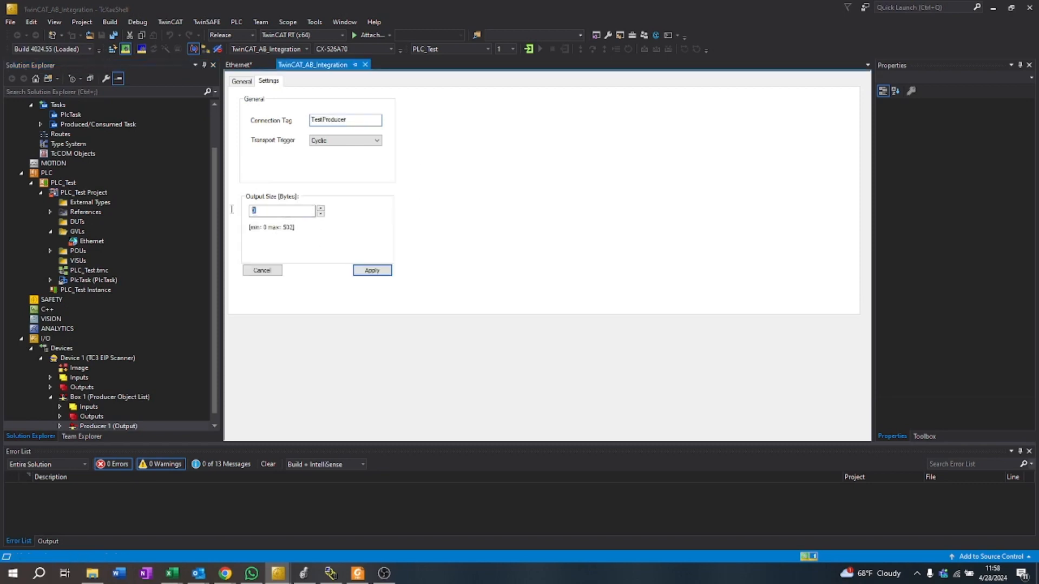
type("4")
left_click(371, 270)
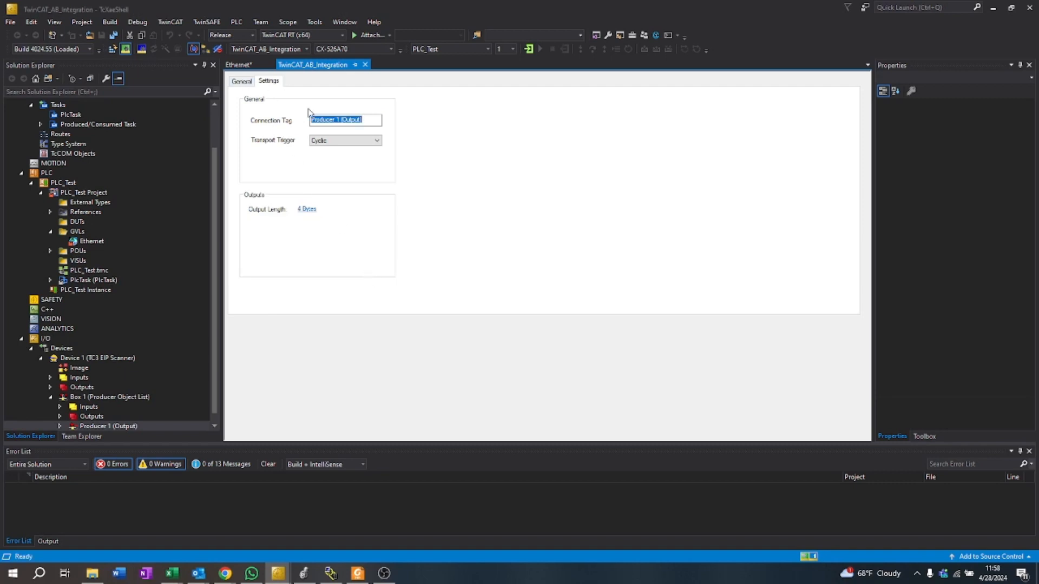
Step: Enter TestProducer again as the producer connection's tag in place of the default name
left_click_drag(336, 119, 410, 125)
key("BackSpace")
left_click(311, 120)
type("TestProducer")
left_click(242, 81)
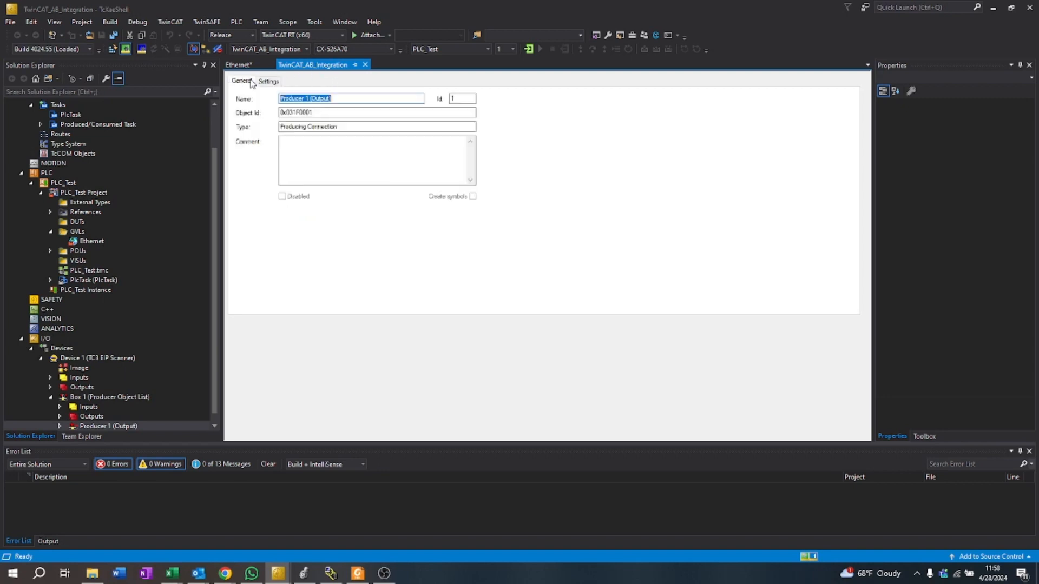
left_click(268, 81)
Step: Check the producer connection's settings and its entries under the Producer Object List, and collapse that box
left_click(84, 426)
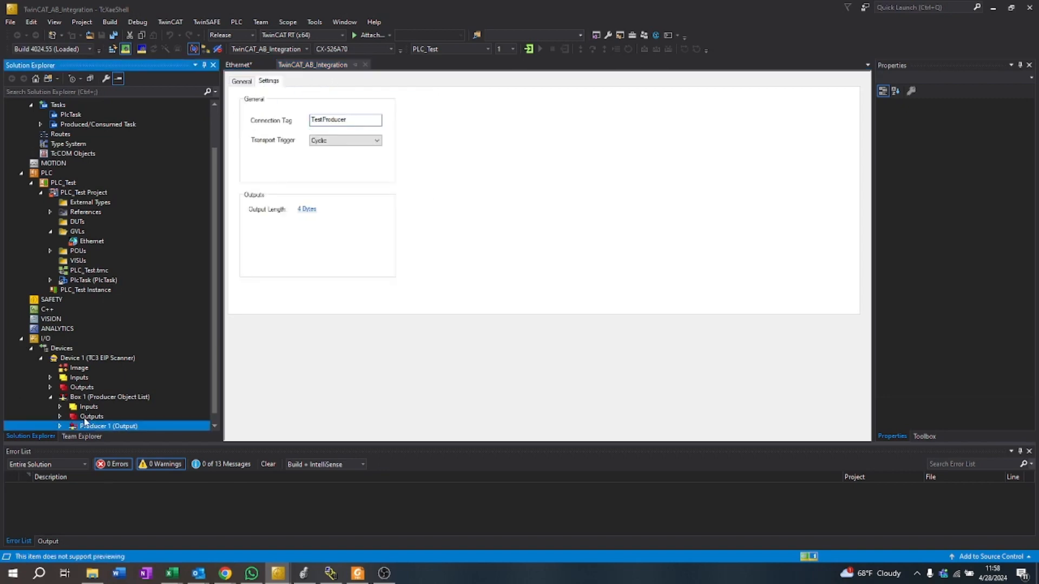
left_click(91, 388)
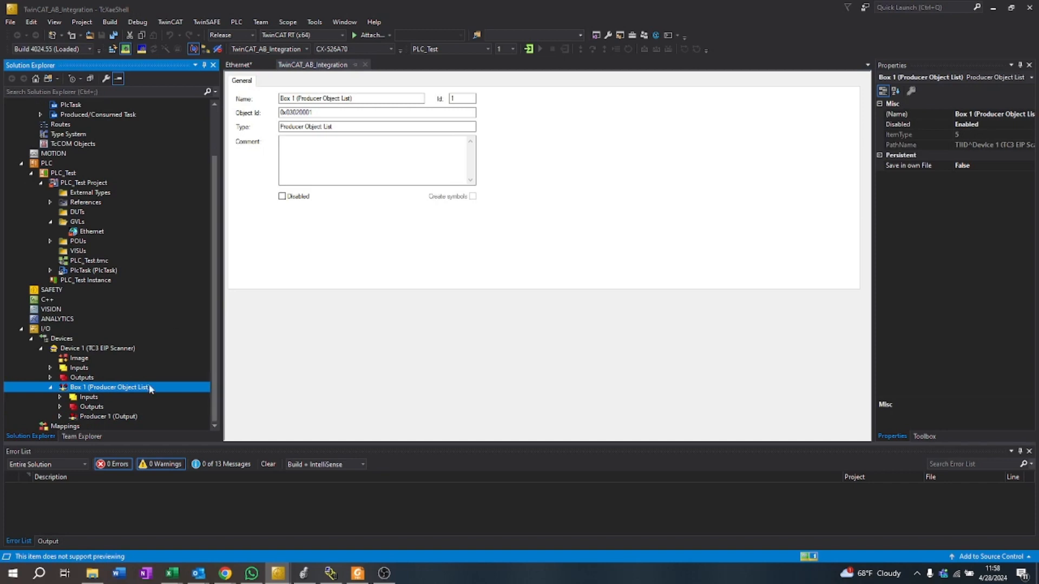
left_click(94, 424)
double_click(89, 417)
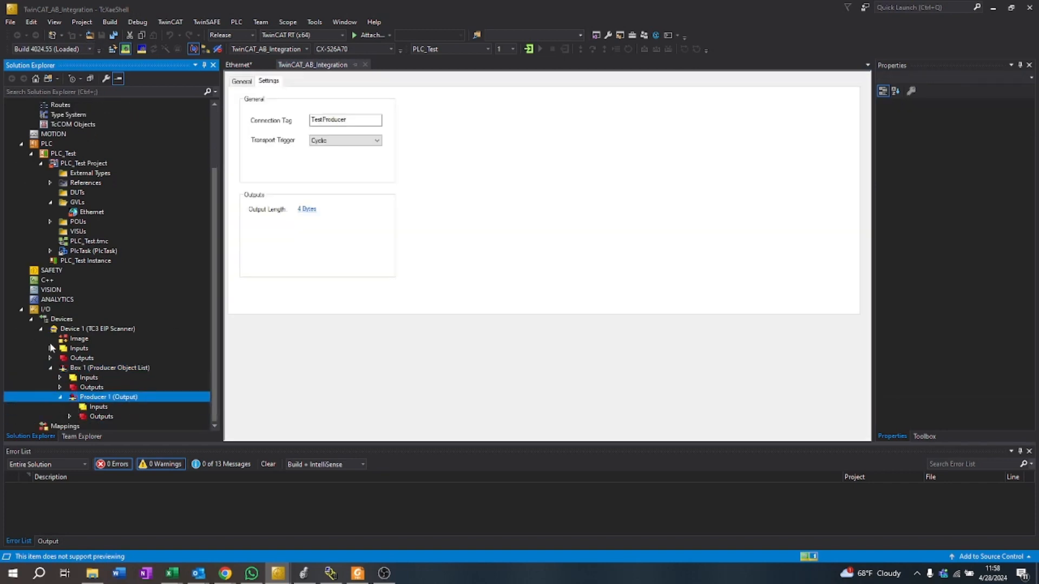
left_click(60, 388)
left_click(51, 367)
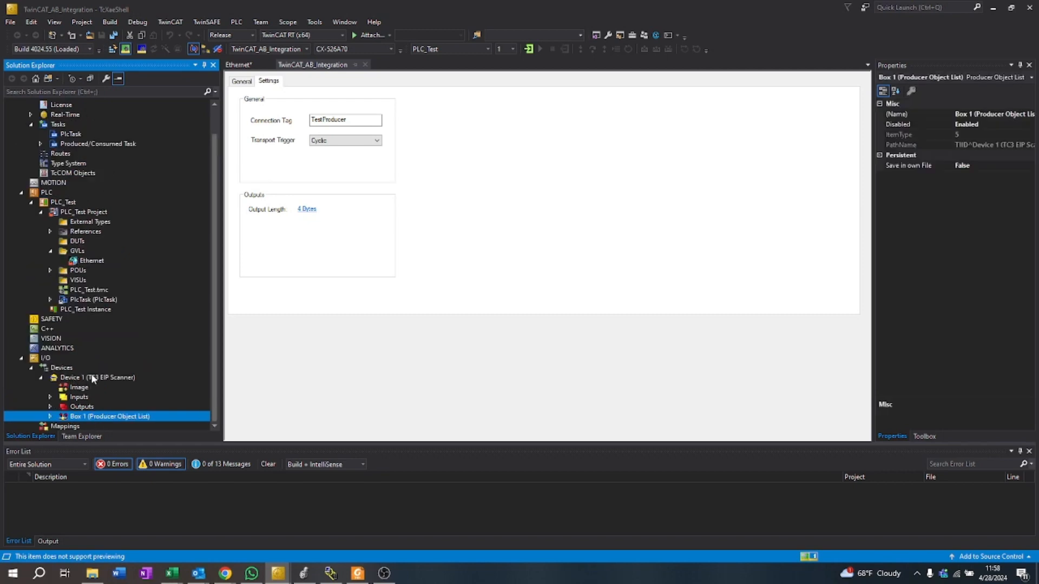
Step: Add a Generic EtherNet/IP Slave under the scanner with the default name Box 2
right_click(92, 377)
left_click(125, 187)
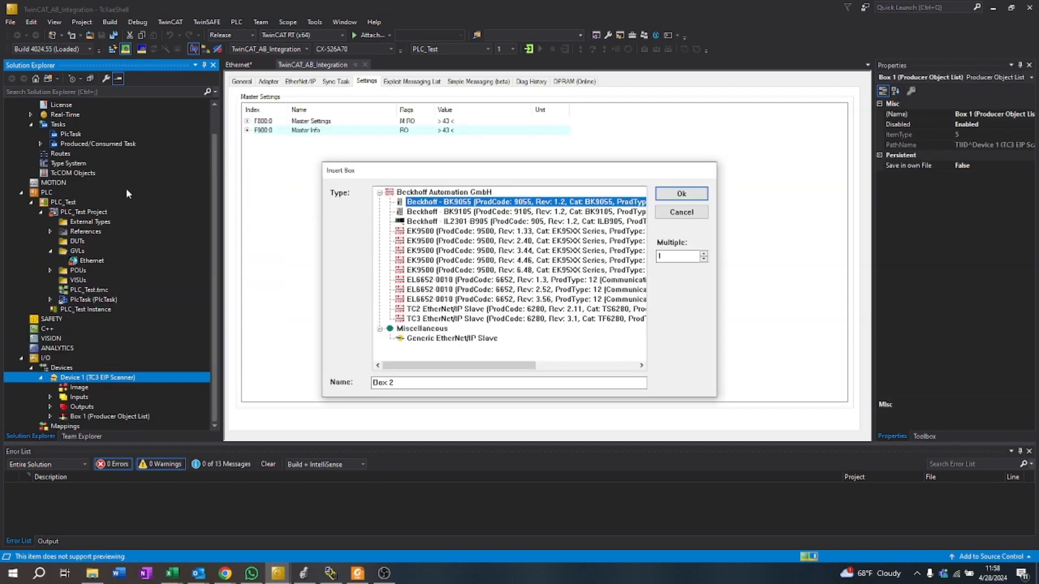
left_click(476, 339)
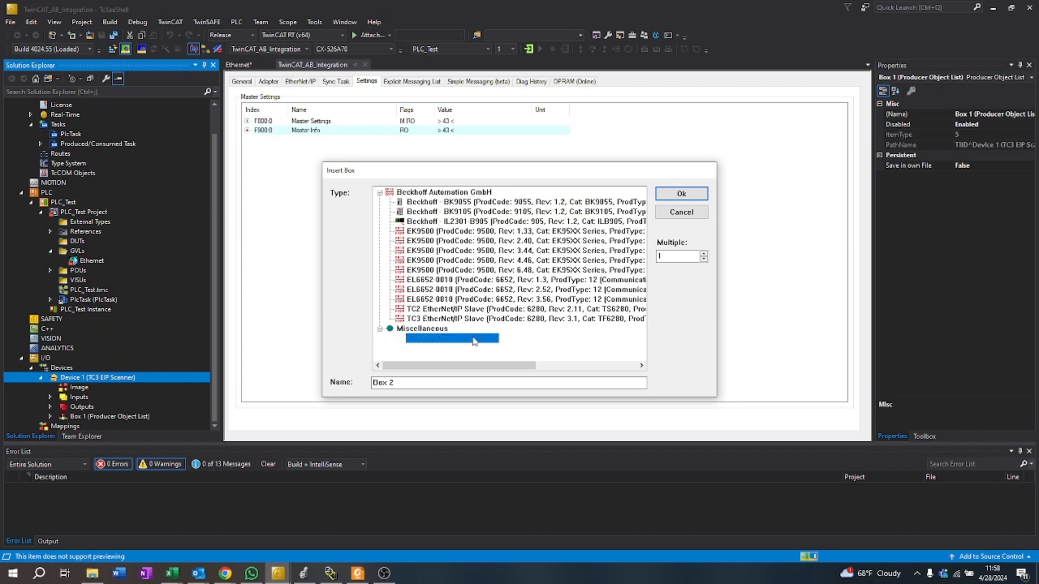
left_click(682, 194)
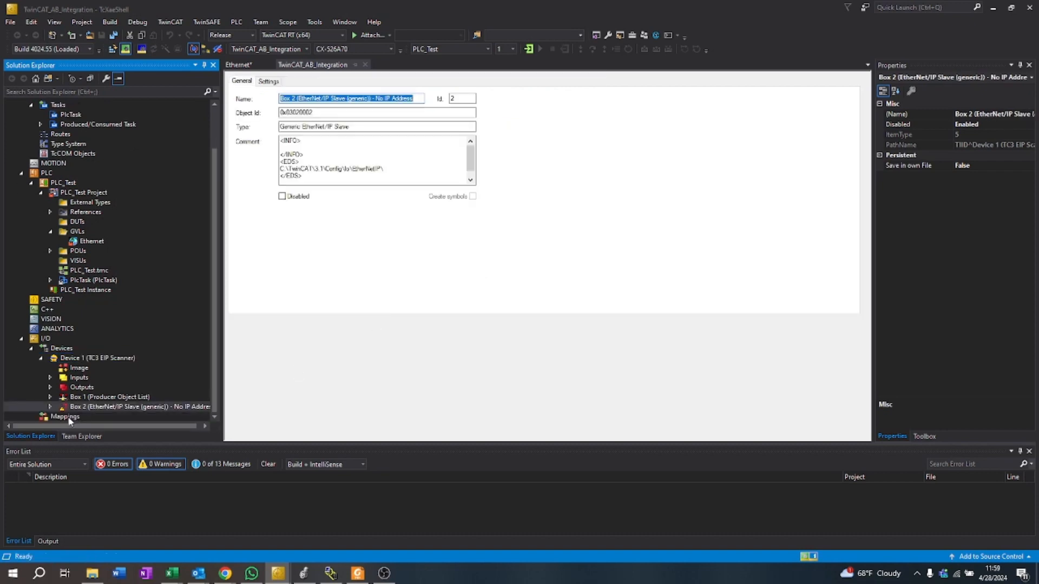
Step: Set the IP address in the generic slave's remote node settings to 11.200.1.1
left_click(269, 80)
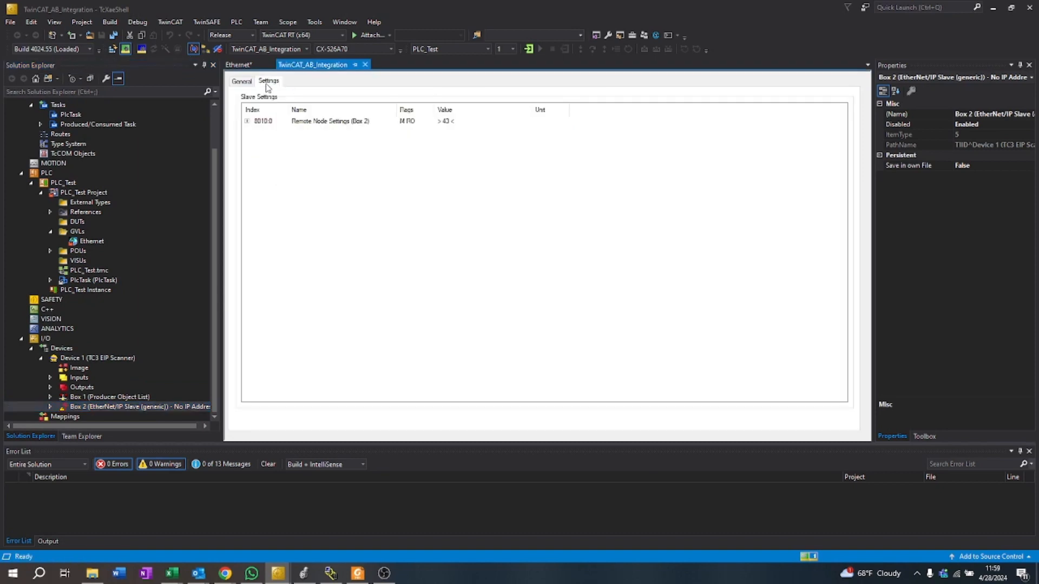
left_click(247, 122)
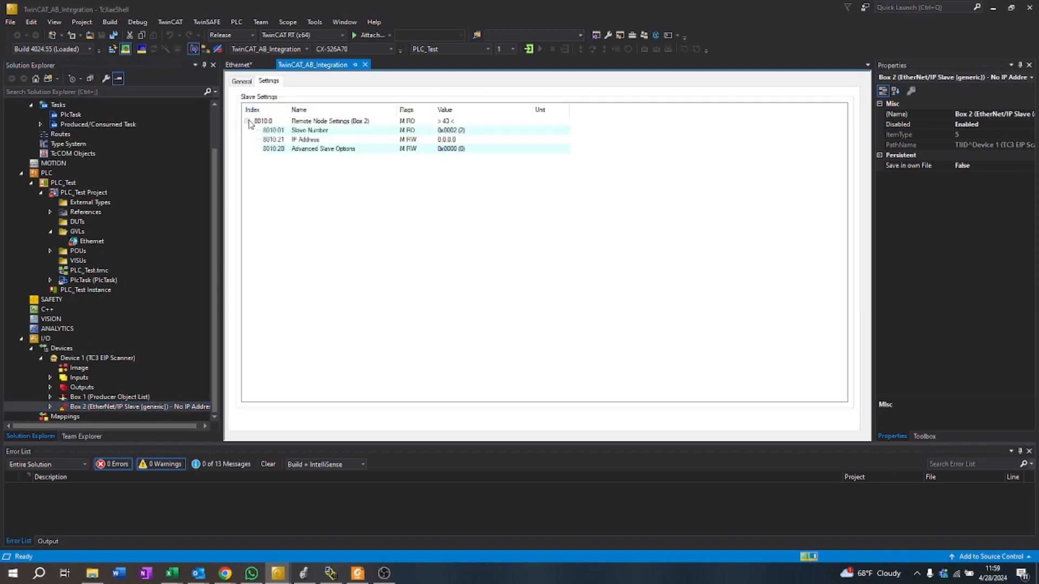
double_click(442, 142)
type("11.")
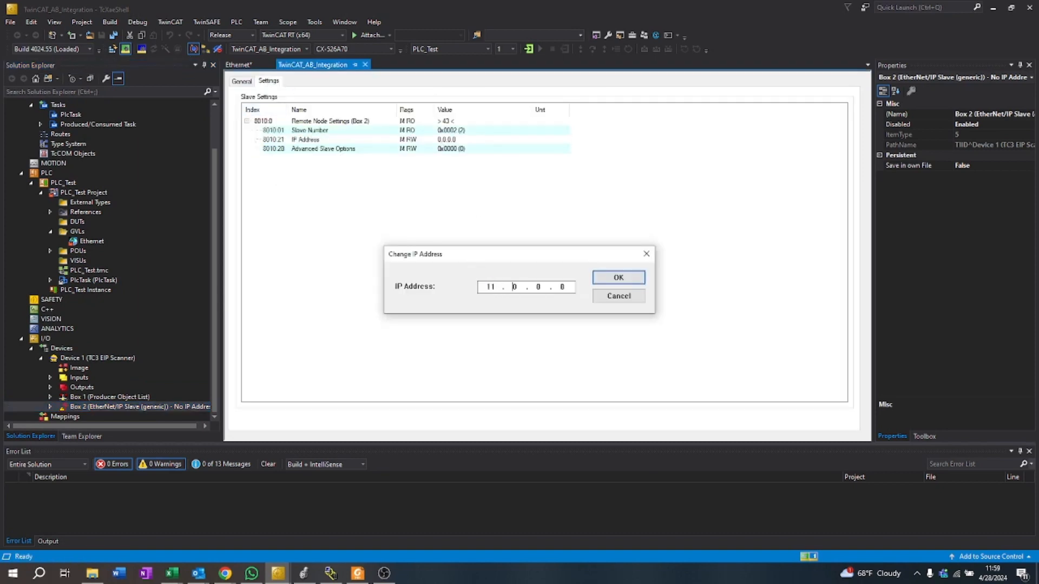
type("200.1.1")
left_click(619, 277)
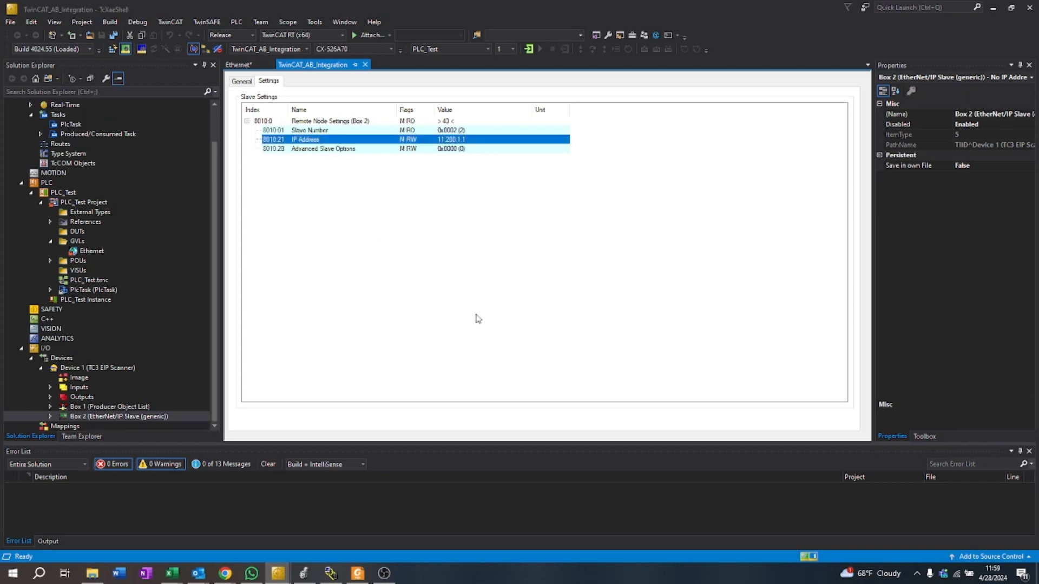
Step: Append a consumer connection to the generic EtherNet/IP slave and enter connection tag TestConsume and port 1
left_click(48, 417)
right_click(100, 399)
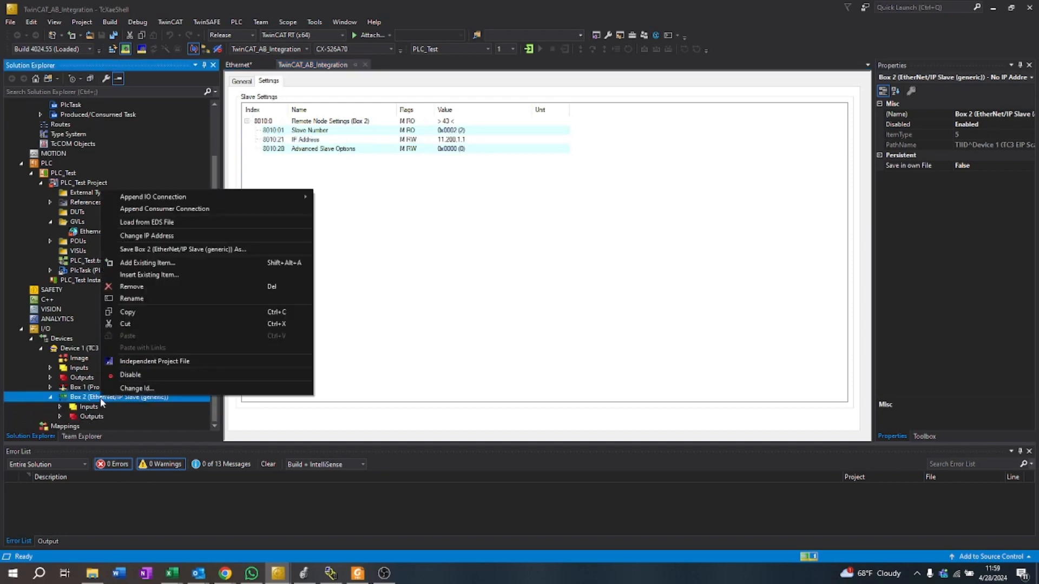
left_click(135, 209)
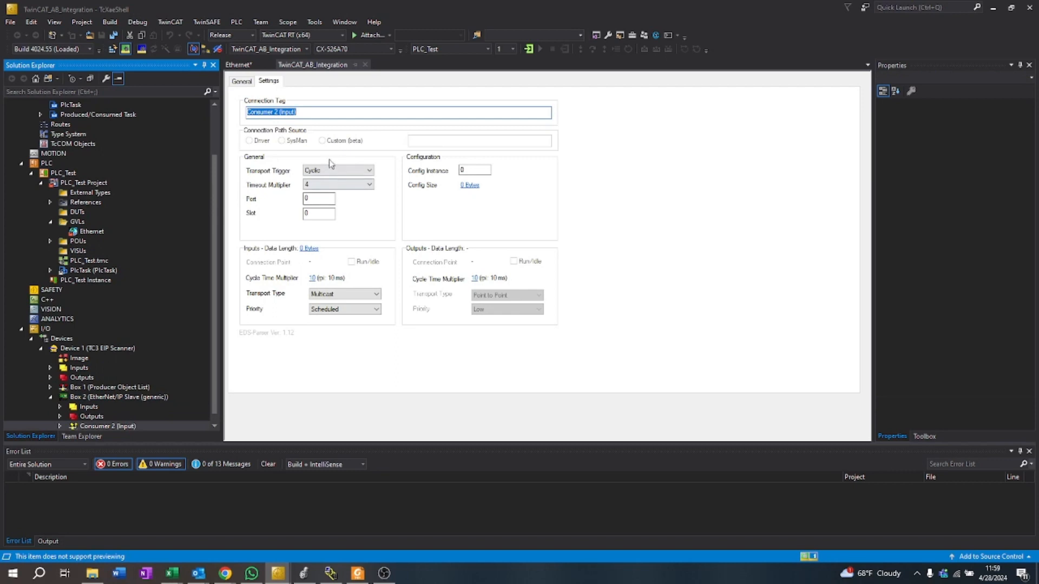
type("TestConsume")
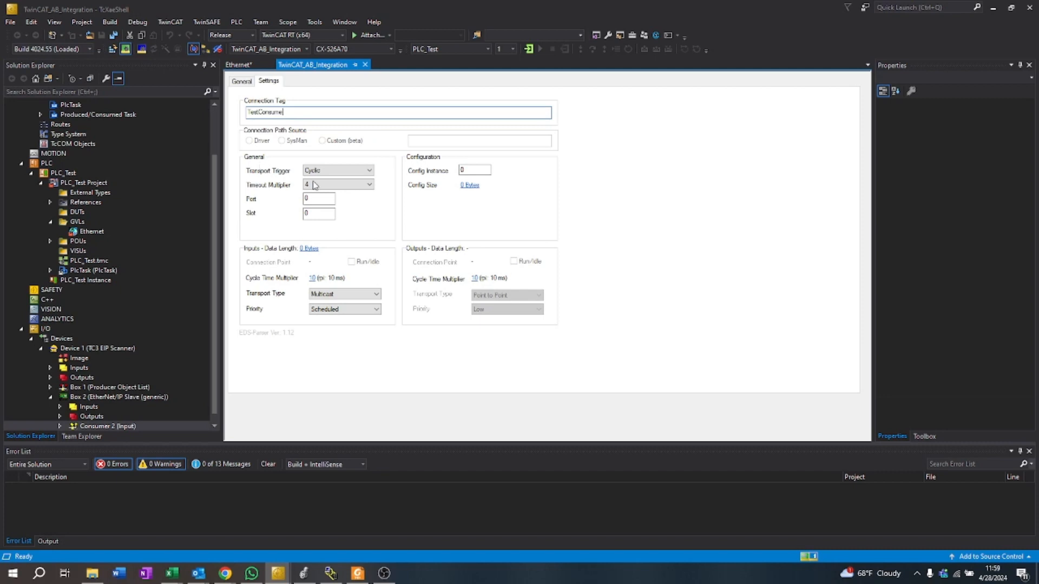
double_click(321, 199)
type("1")
Step: Set the consumer connection's input cycle time multiplier to 2 and its input size to 4 bytes
left_click(314, 279)
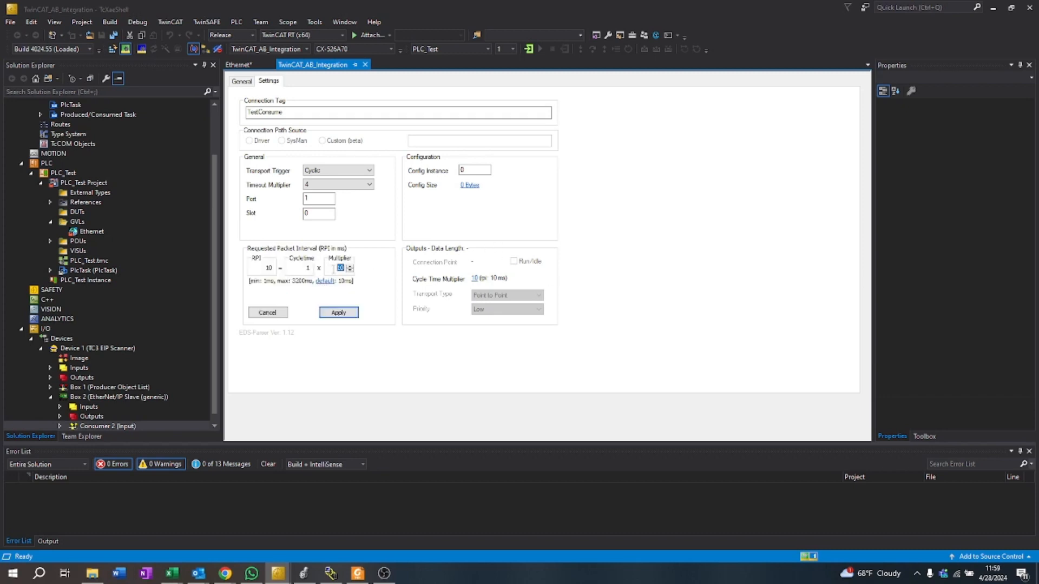
type("2")
left_click(338, 312)
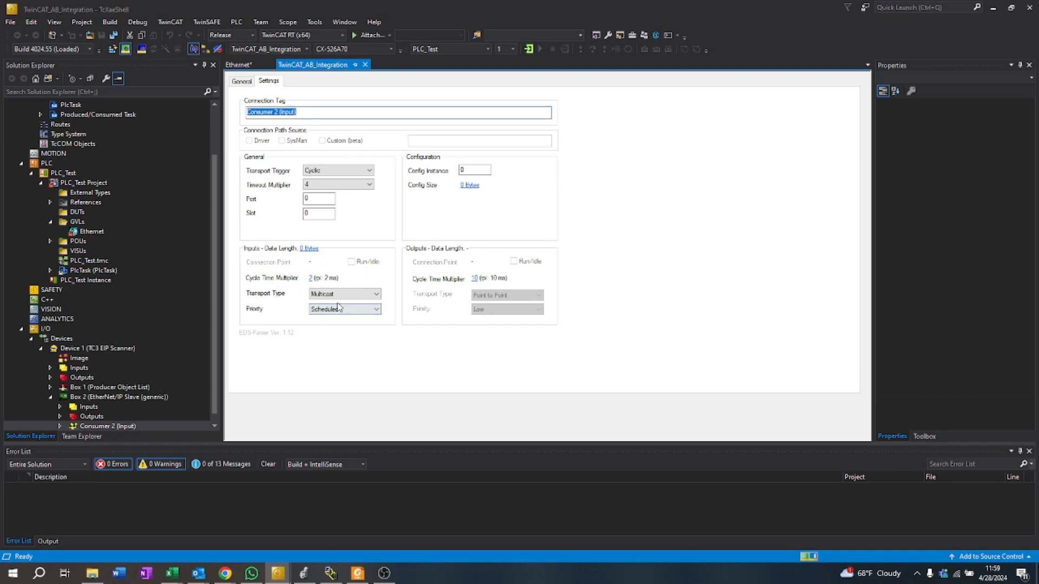
left_click(308, 248)
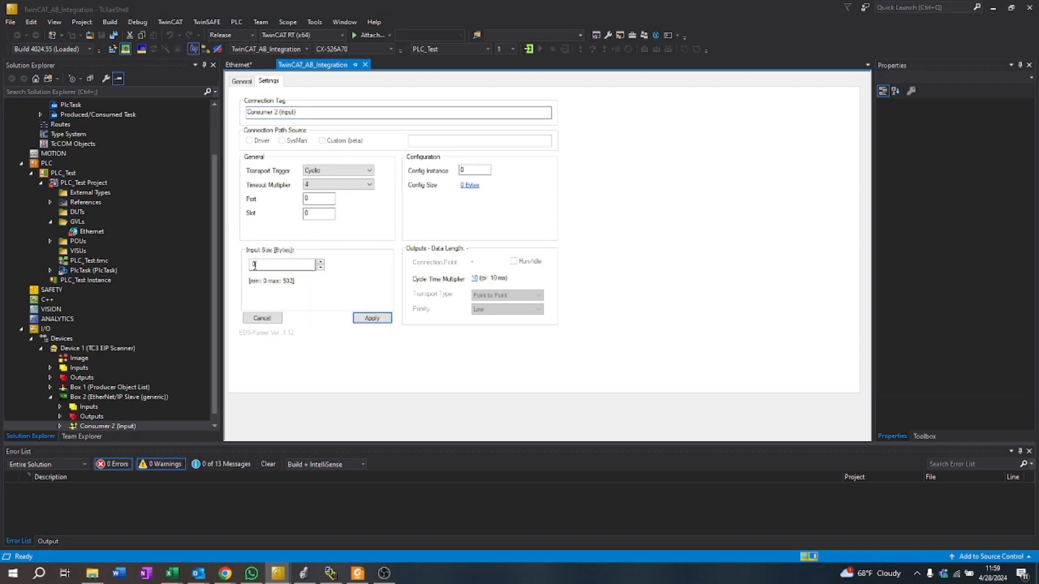
type("4")
left_click(354, 317)
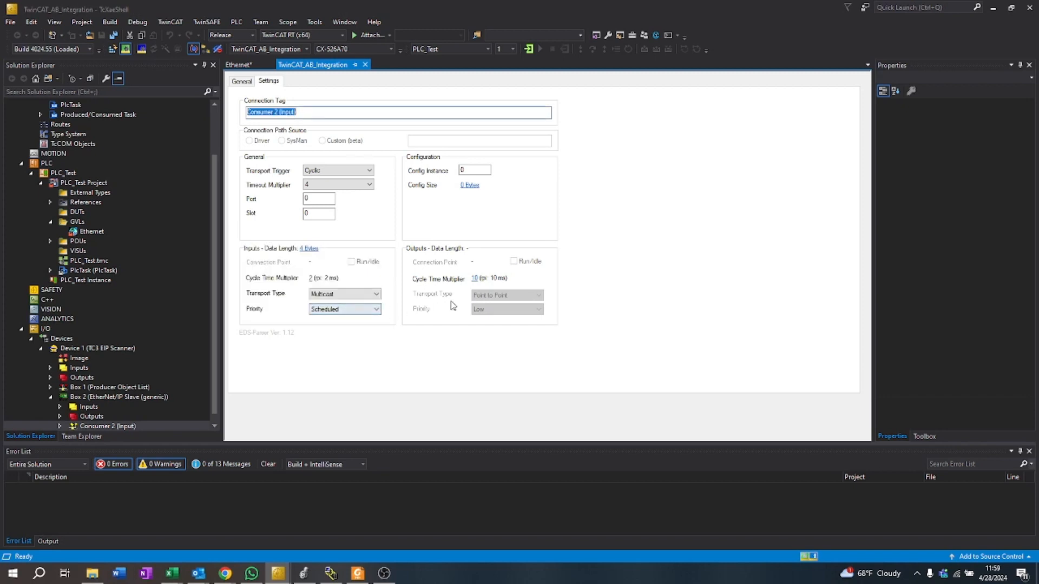
Step: Set the consumer connection's output cycle time multiplier to 1 and its connection tag to TestConsume
left_click(474, 278)
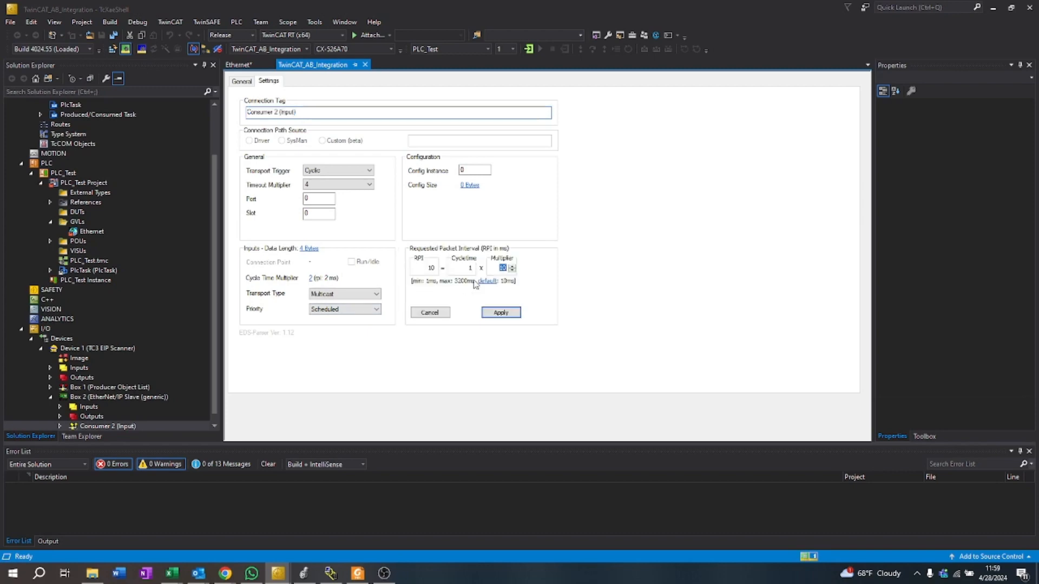
left_click(488, 309)
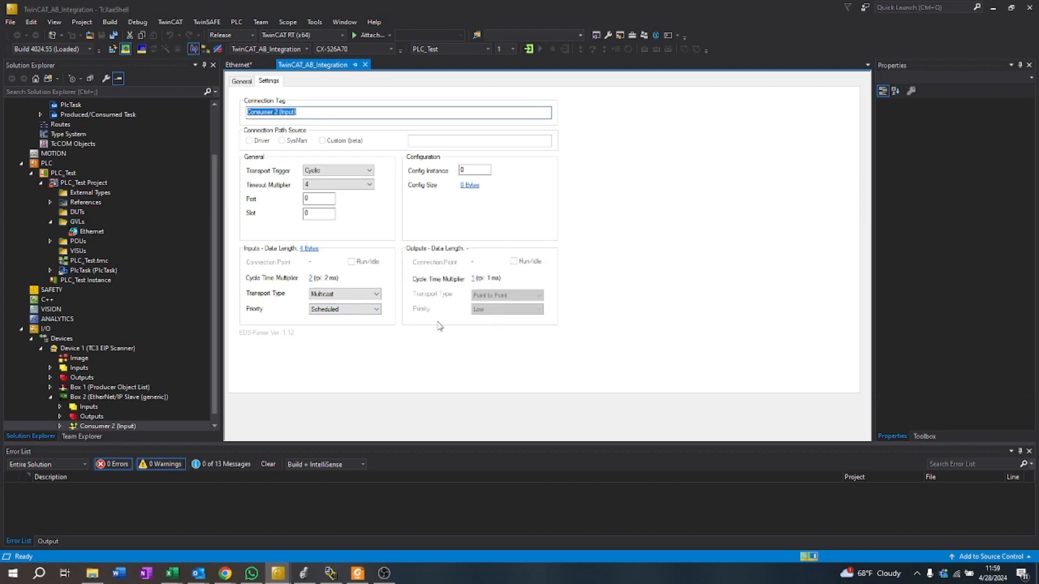
left_click_drag(274, 112, 452, 124)
key("BackSpace")
key("Home")
type("Test")
Step: Build the whole TwinCAT solution
left_click(103, 23)
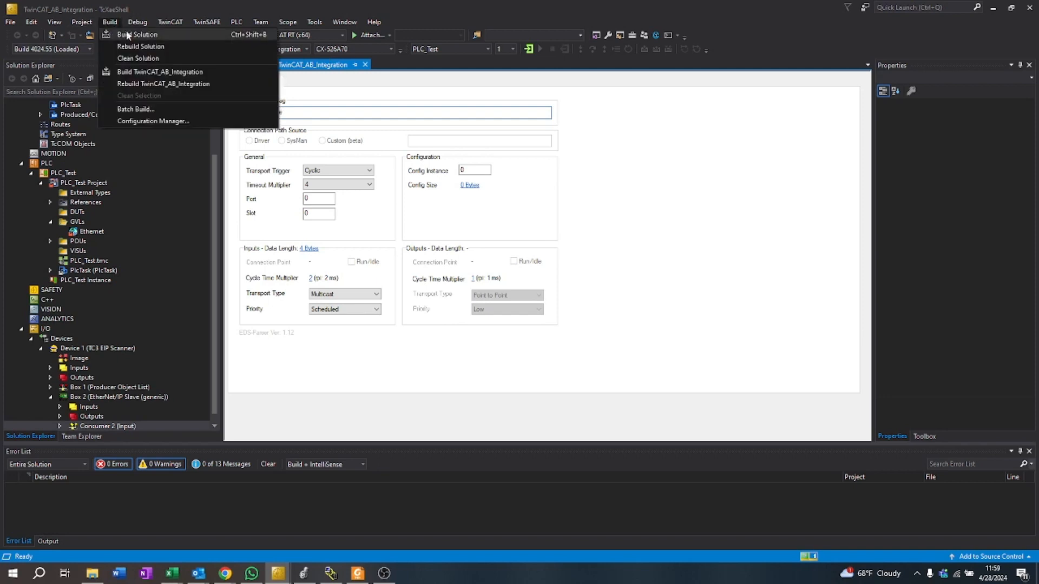
left_click(130, 32)
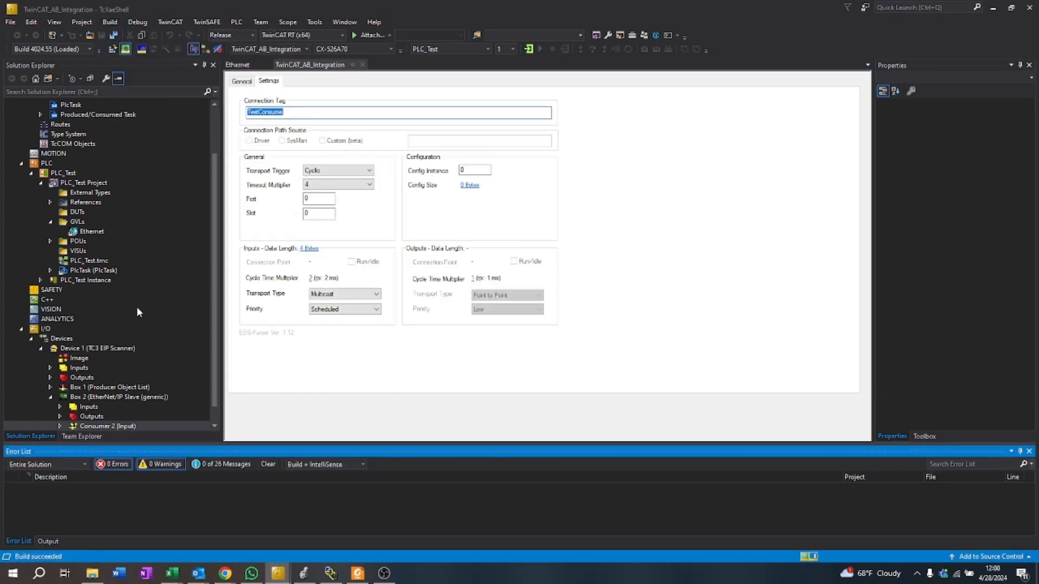
Step: Link the output byte array of Producer 1 under Box 1 to the global variable Ethernet.TestProduced
scroll(135, 310, "down", 1)
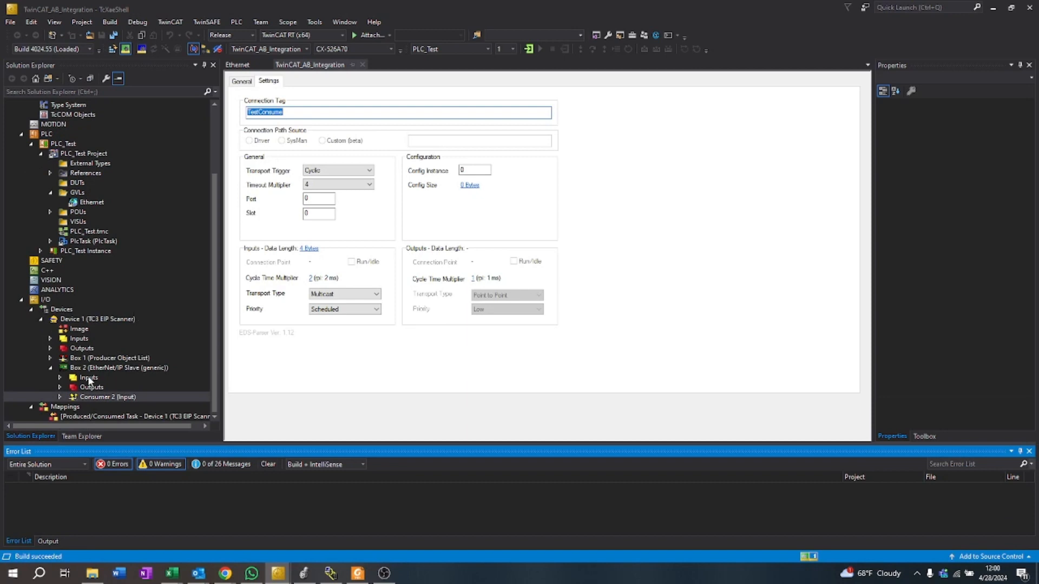
double_click(93, 205)
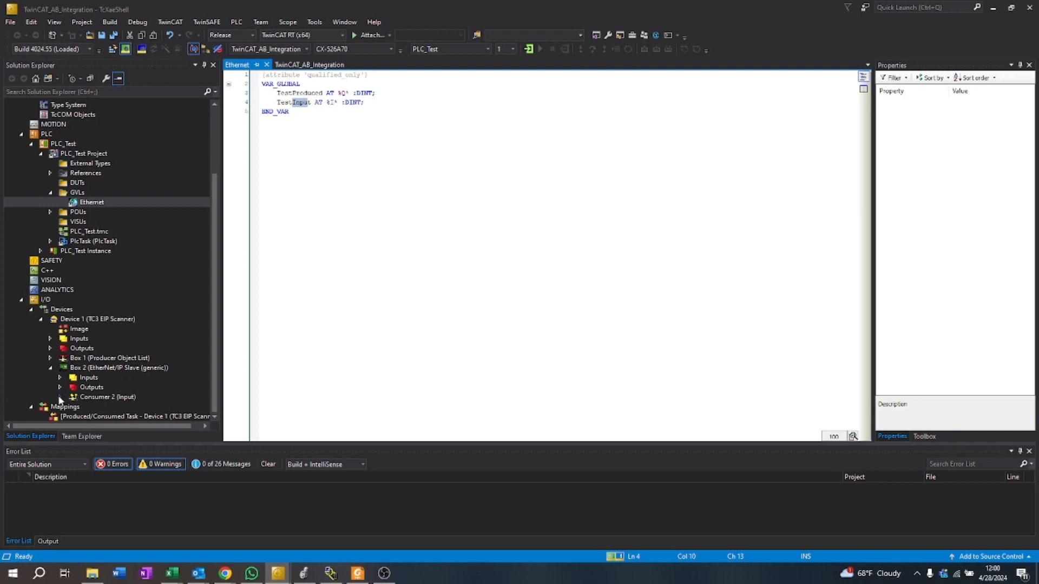
left_click(49, 359)
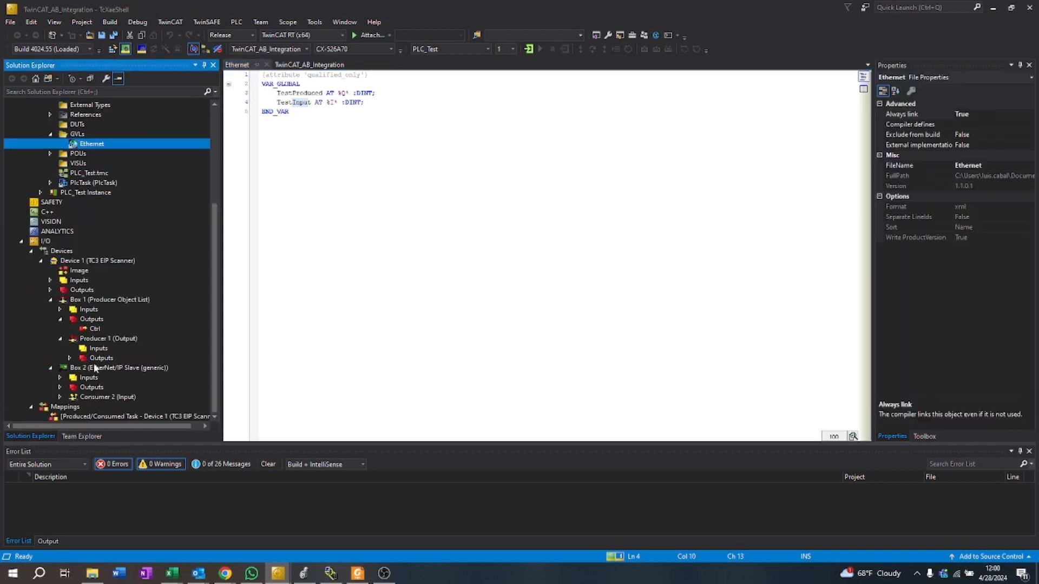
left_click(58, 319)
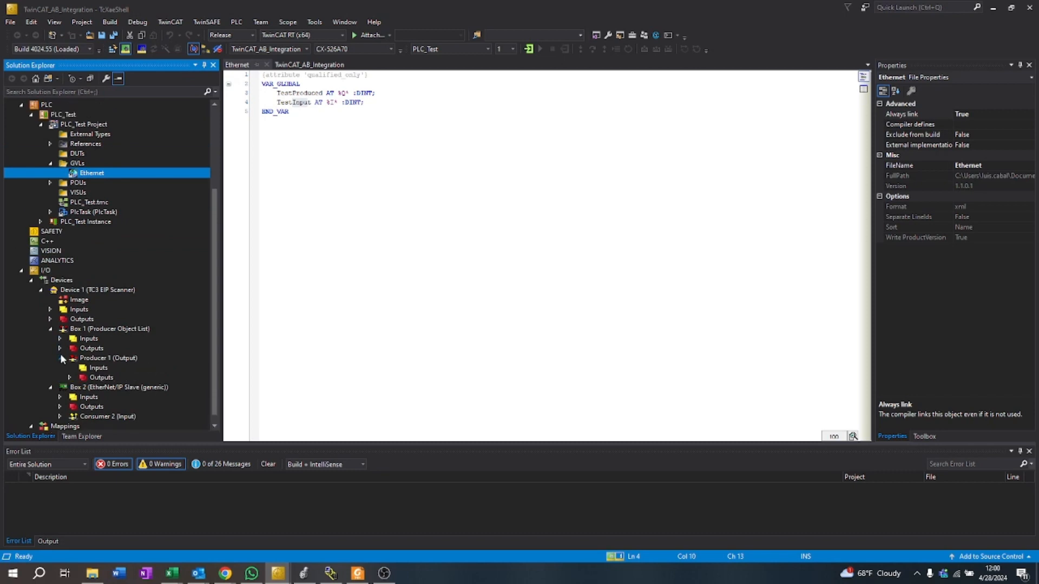
left_click(101, 358)
left_click(69, 358)
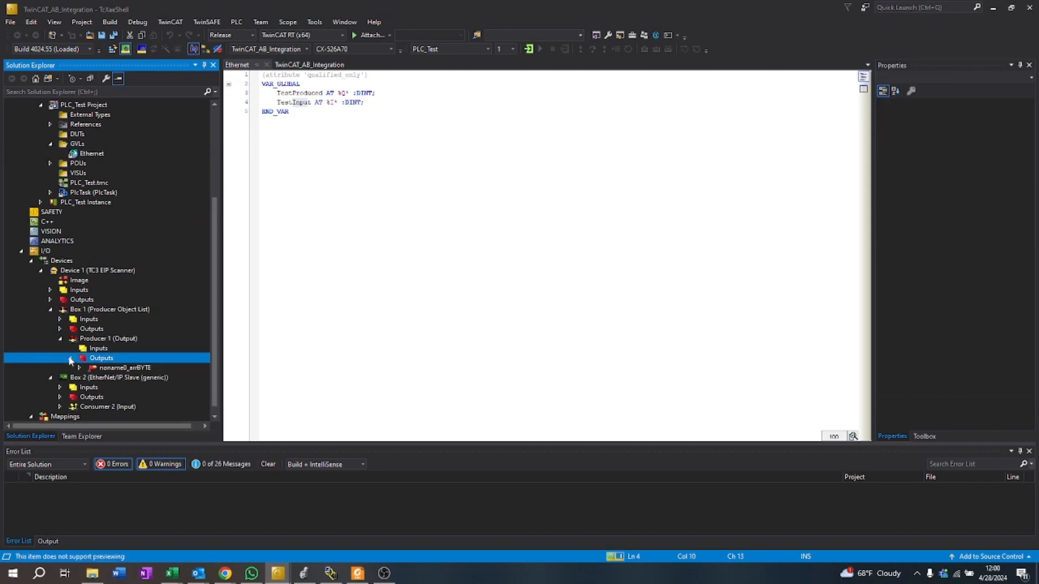
double_click(79, 365)
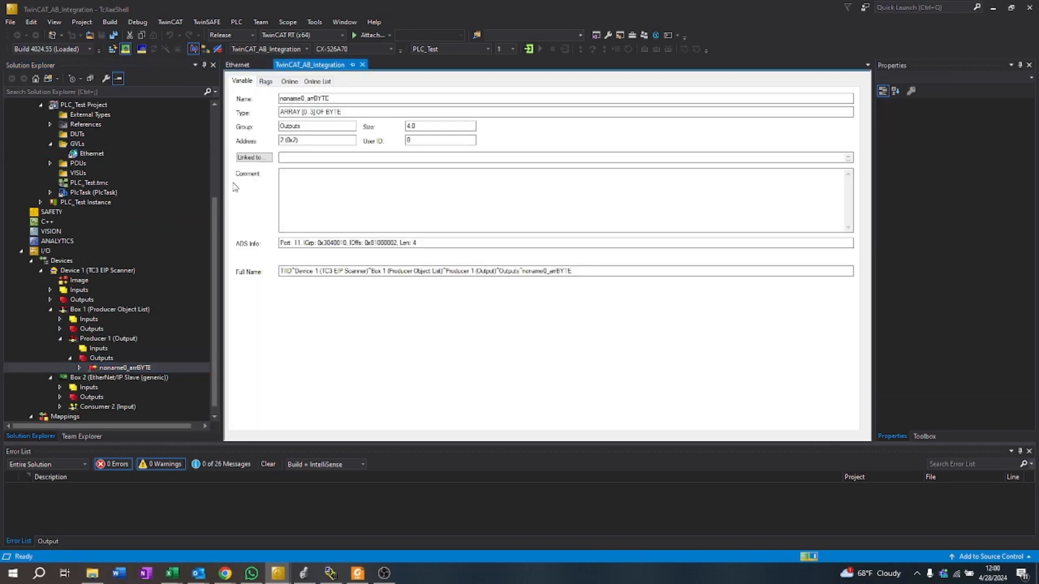
left_click(243, 157)
left_click(390, 202)
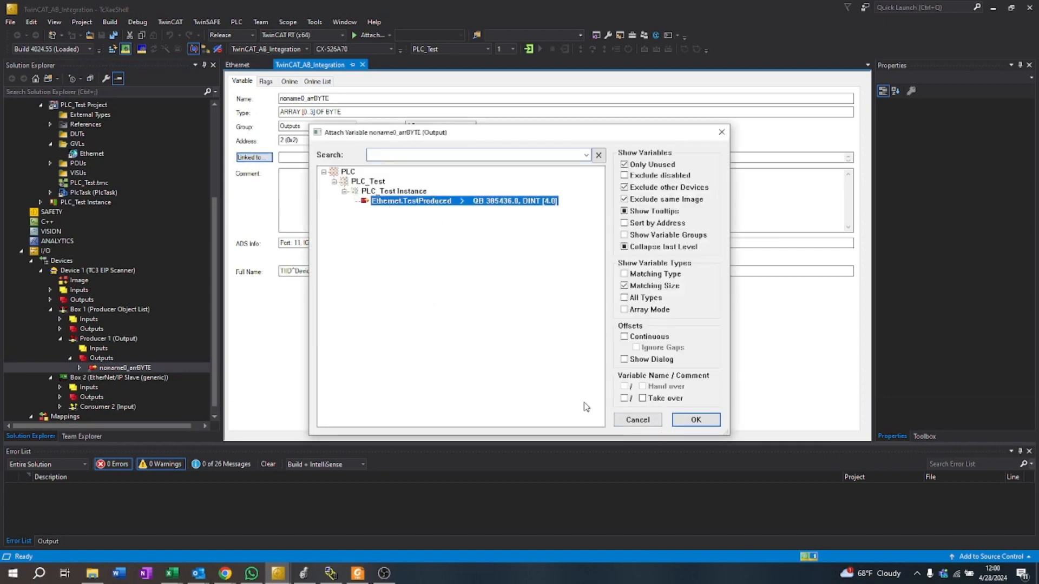
left_click(684, 424)
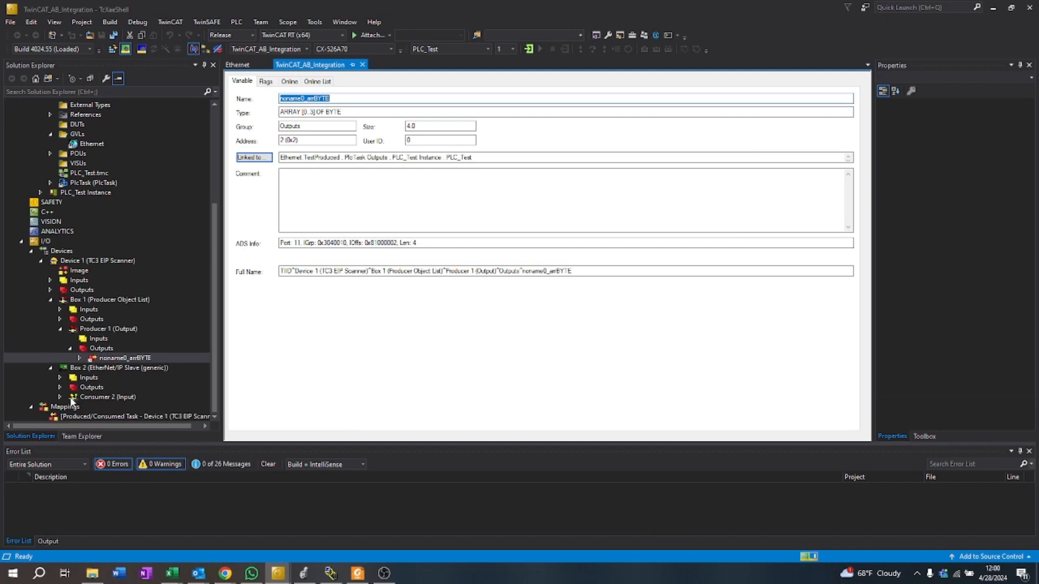
Step: Link the input byte array of Consumer 2 under Box 2 to the global variable Ethernet.TestInput
left_click(60, 396)
left_click(96, 398)
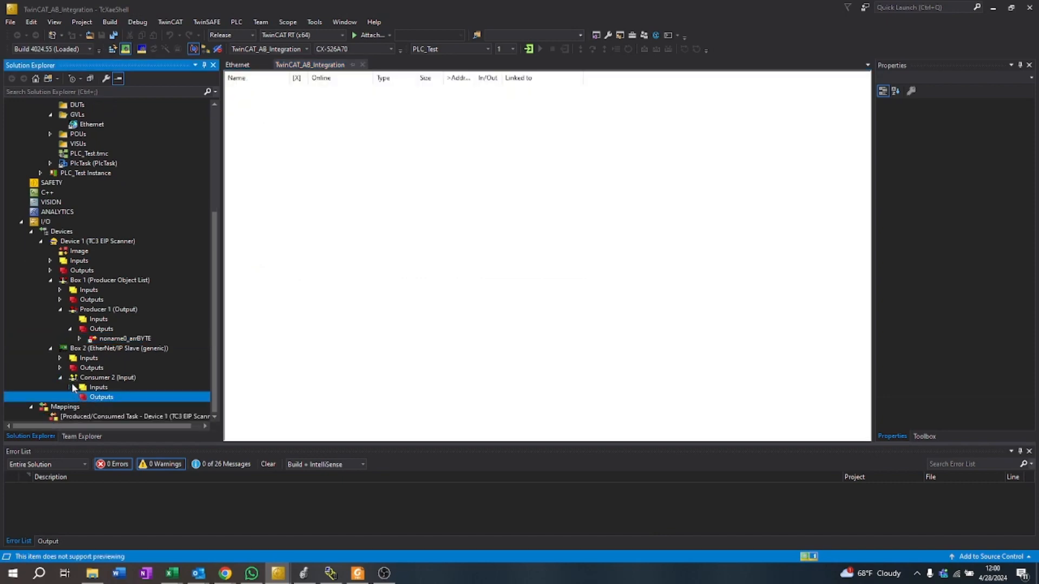
left_click(71, 387)
double_click(125, 397)
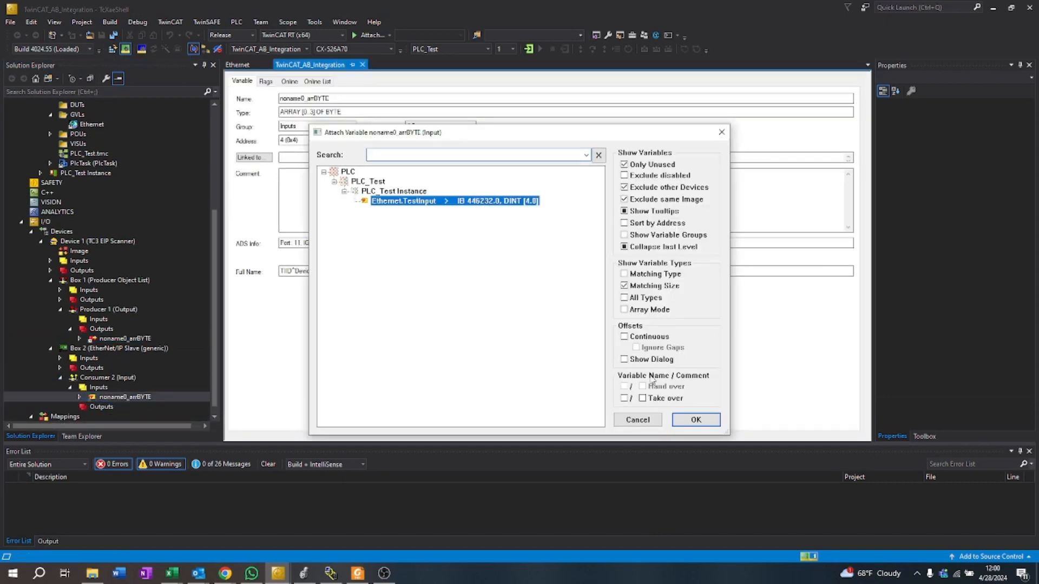
left_click(696, 420)
Step: Build the solution and activate the TwinCAT configuration on the target CX-526A70
left_click(110, 23)
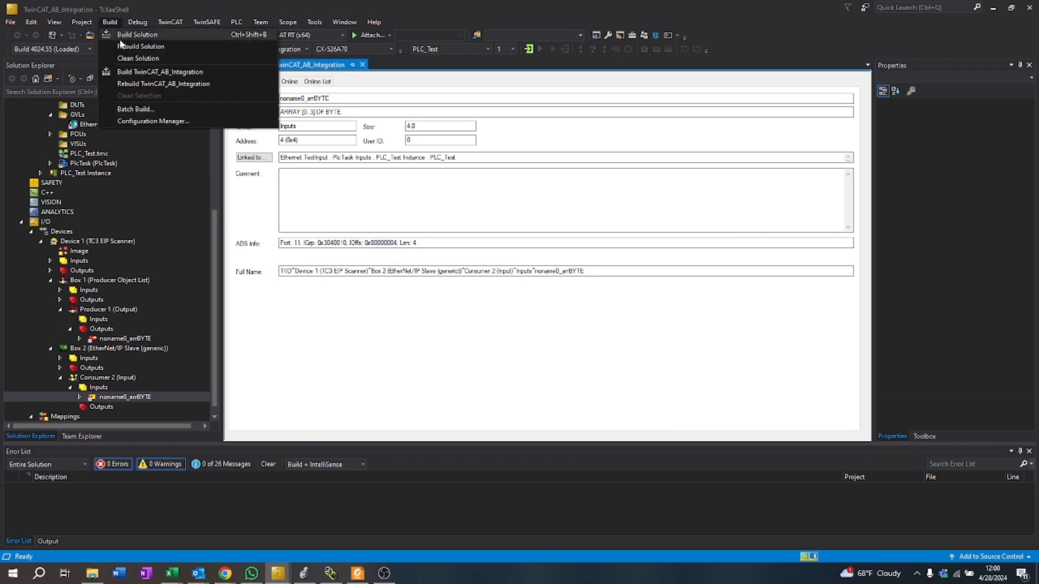
left_click(121, 37)
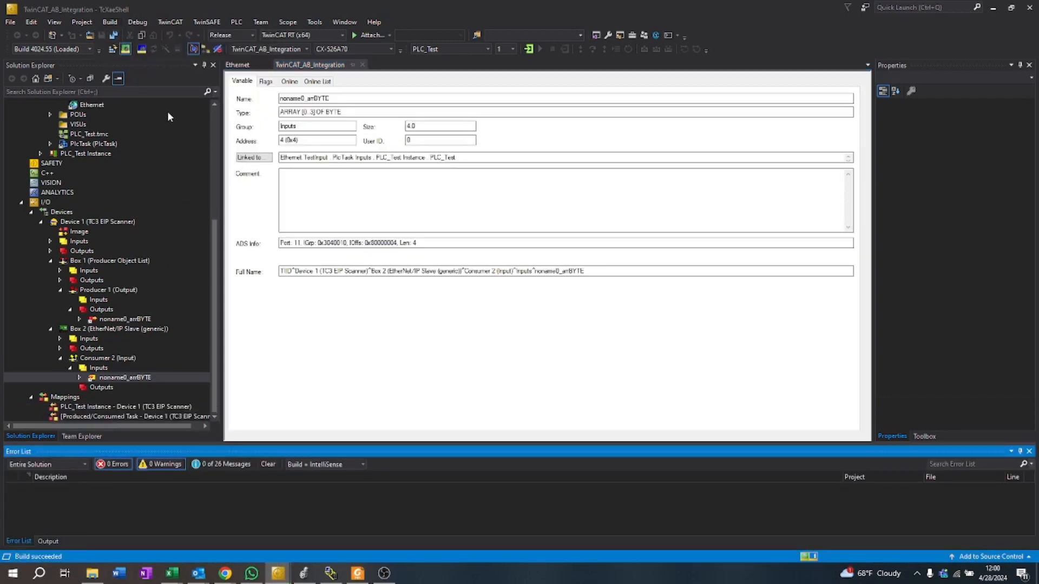
left_click(112, 49)
left_click(536, 318)
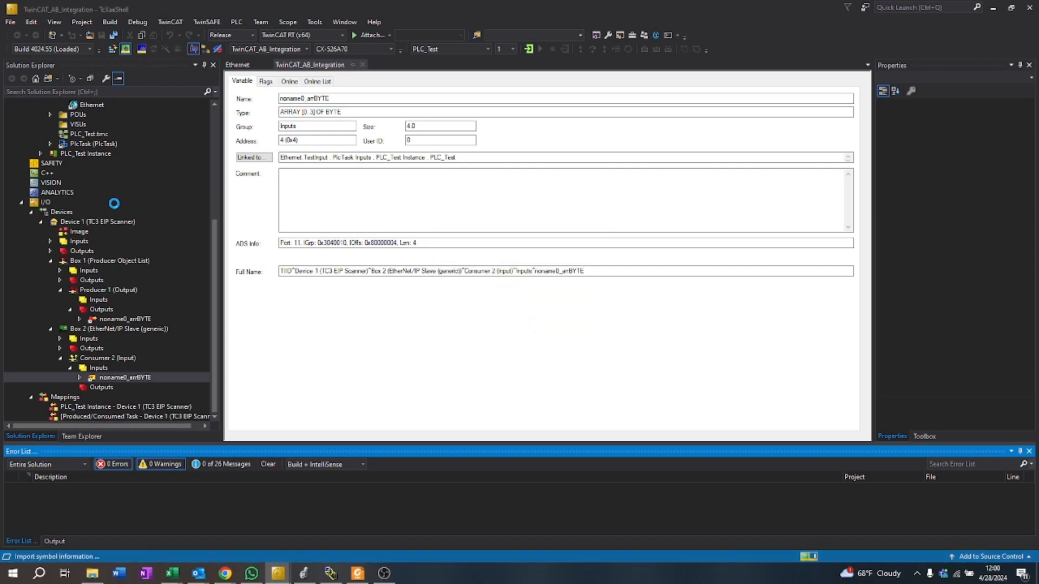
left_click(525, 325)
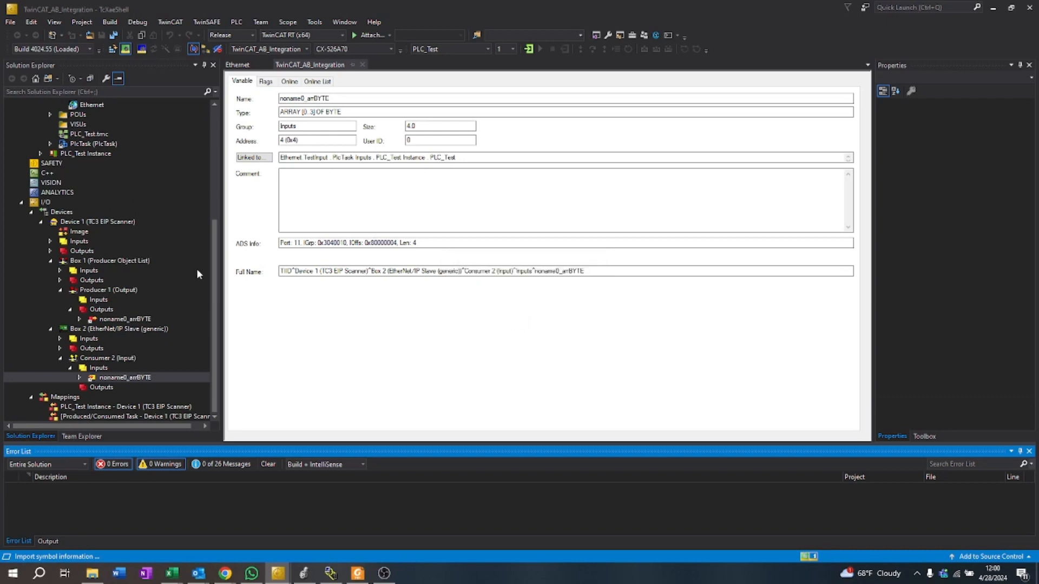
Step: Log in to PLC_Test, create and download application Port_851 to the target, and start the PLC
scroll(171, 257, "up", 6)
scroll(180, 256, "down", 6)
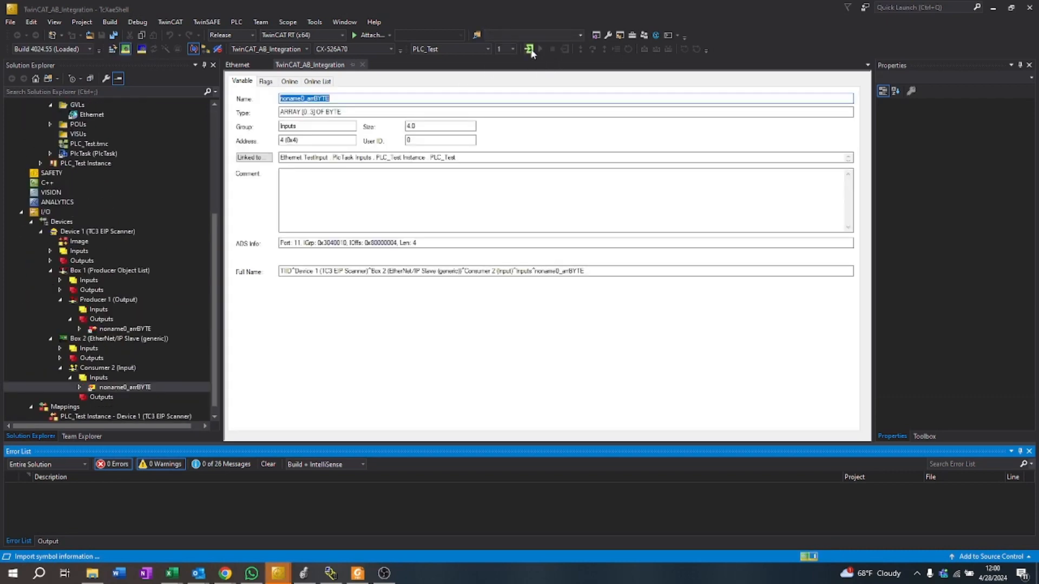
left_click(529, 49)
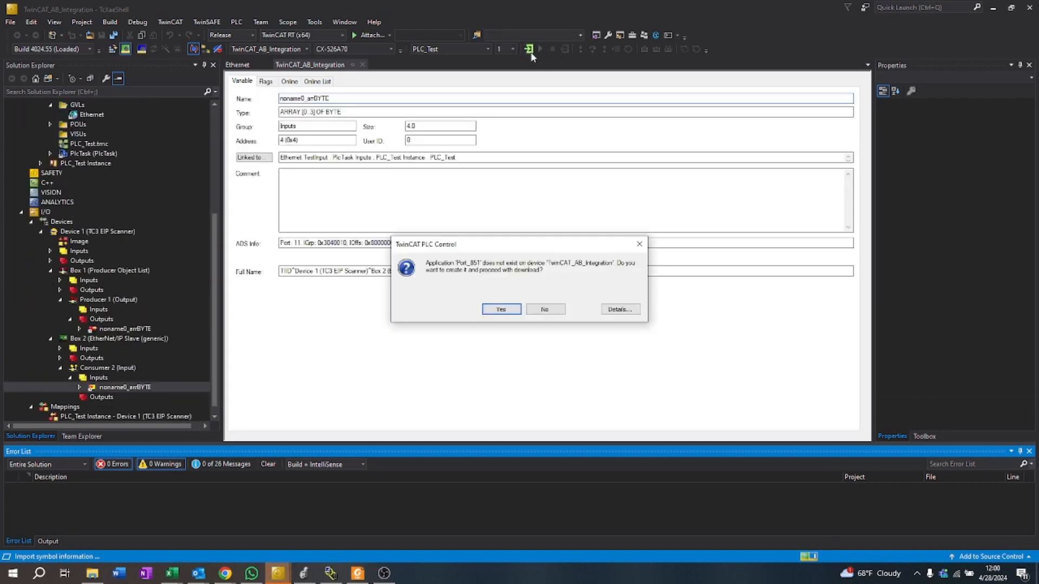
left_click(501, 309)
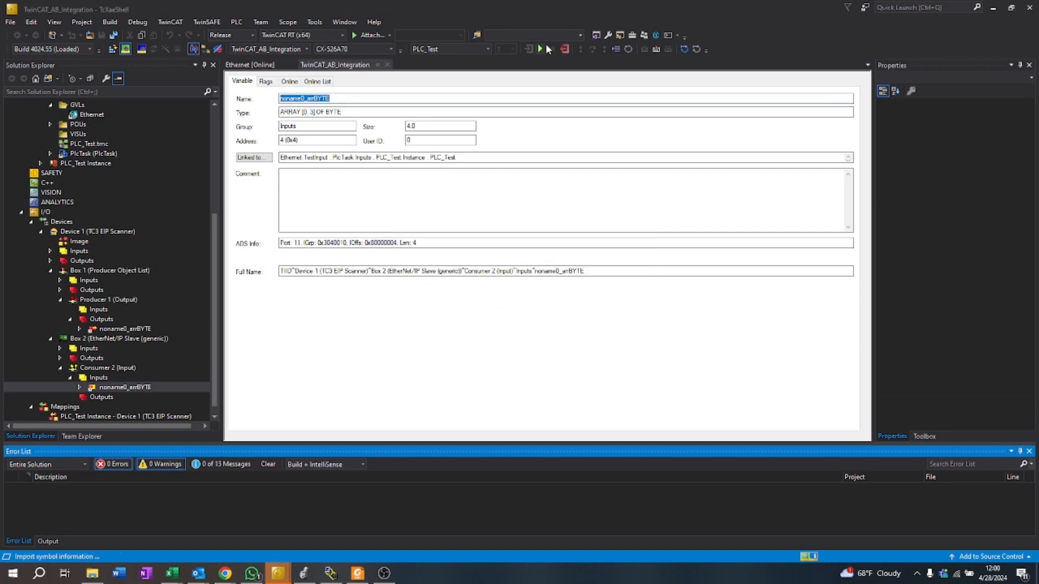
left_click(541, 49)
Step: Collapse the producer object list and Consumer 2 in the I/O tree and show the generic EtherNet/IP slave's settings
scroll(128, 340, "up", 6)
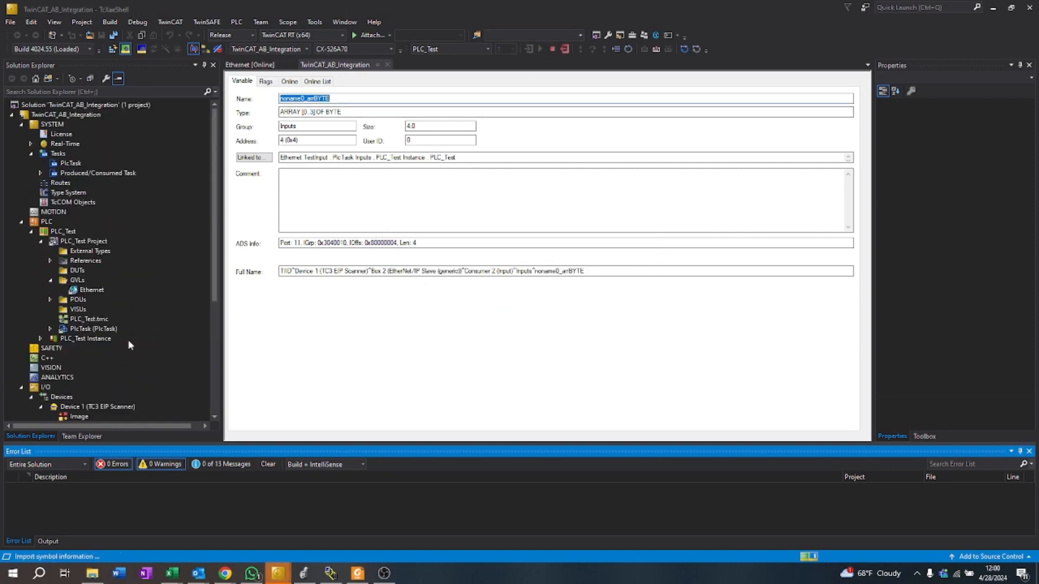
scroll(183, 272, "down", 6)
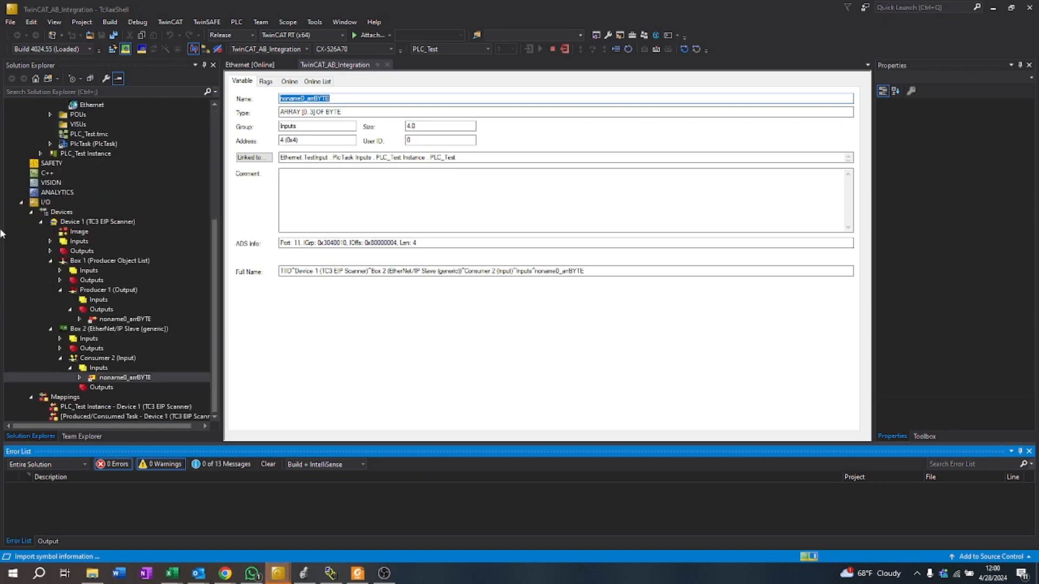
left_click(51, 261)
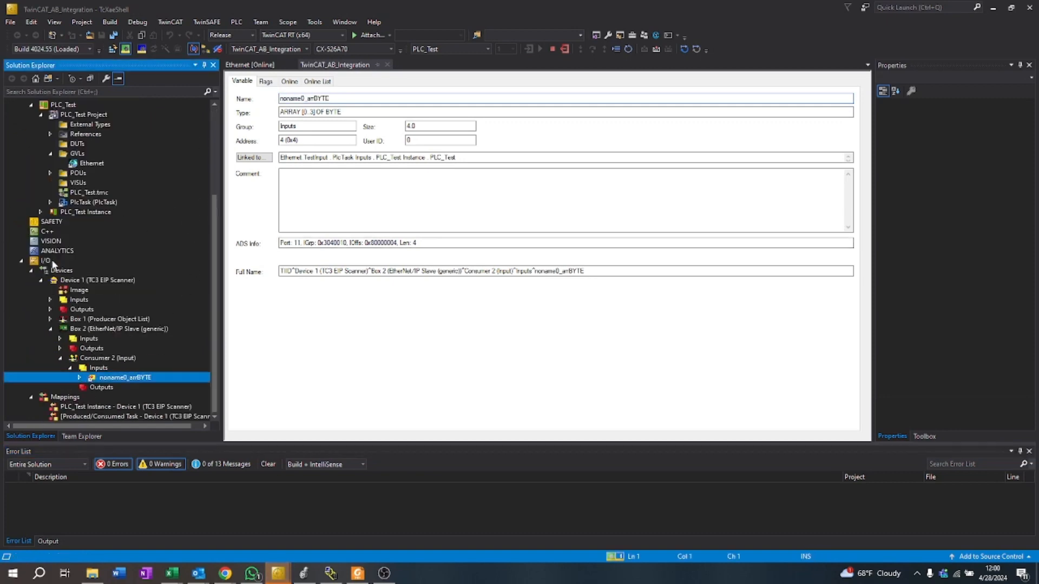
left_click(61, 358)
left_click(61, 359)
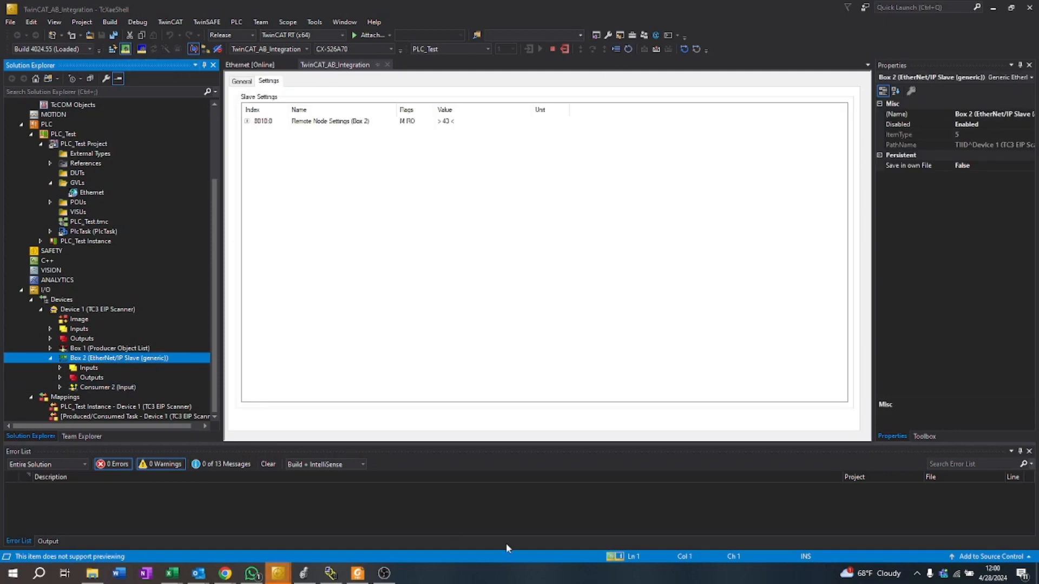
Step: Launch Studio 5000 with the Beckhoff_test project and close the Errors pane
left_click(51, 575)
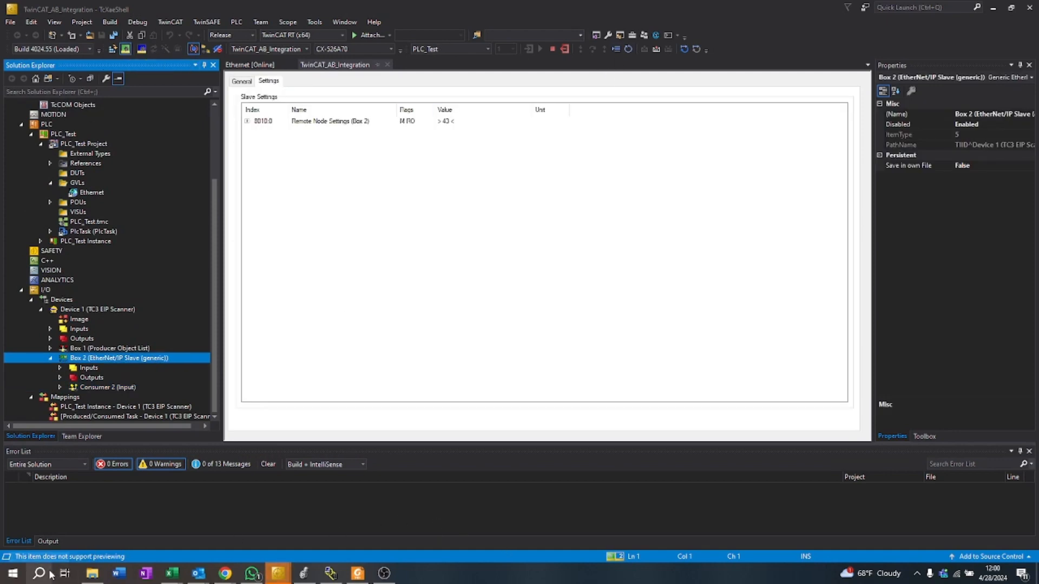
type("studio")
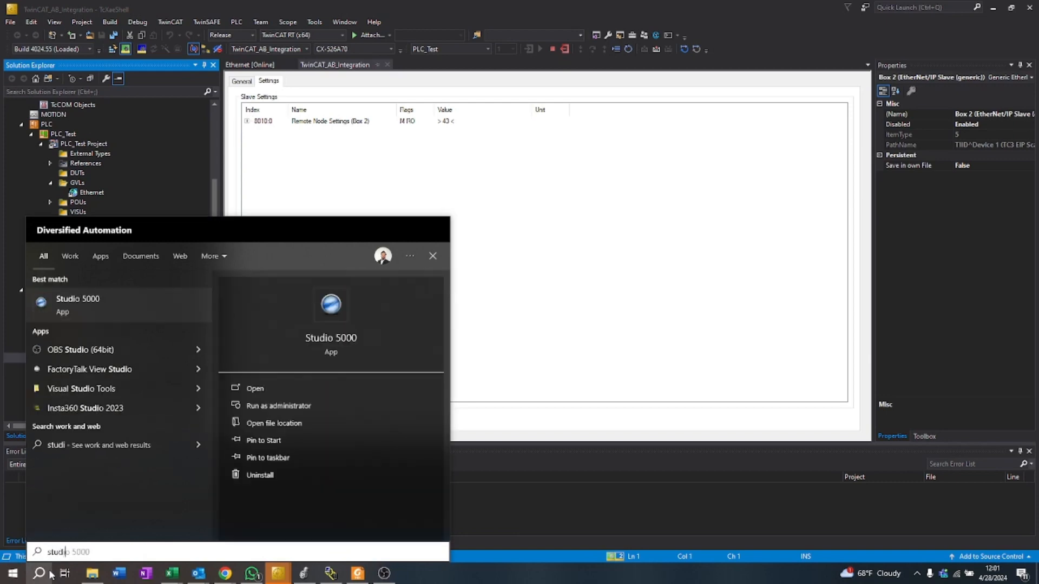
key("Return")
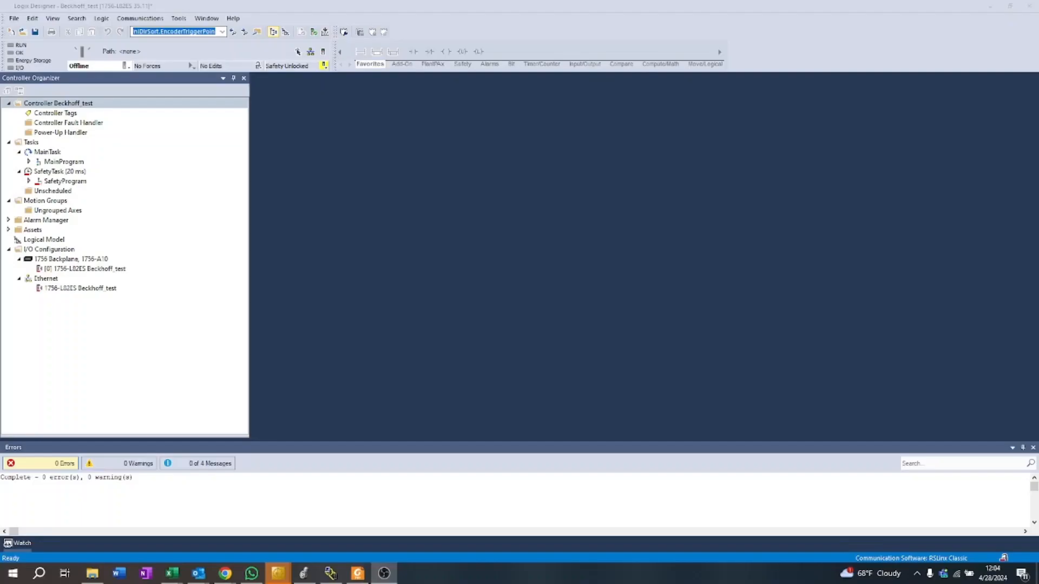
left_click(1033, 447)
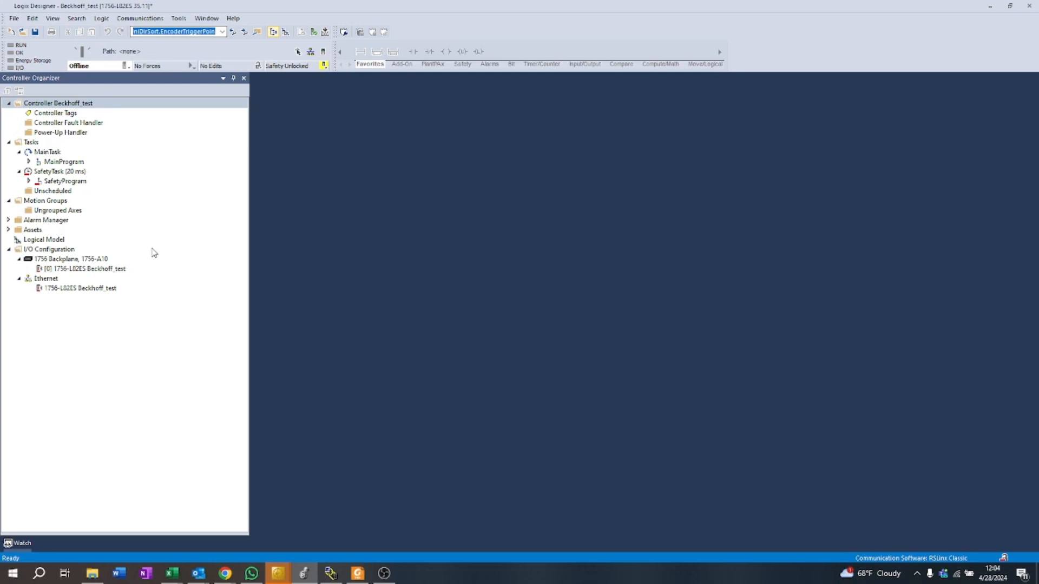
Step: Create a new 1756-EN2T Ethernet bridge module under the Ethernet node of the I/O configuration, filtering the catalog by 1756
left_click(29, 162)
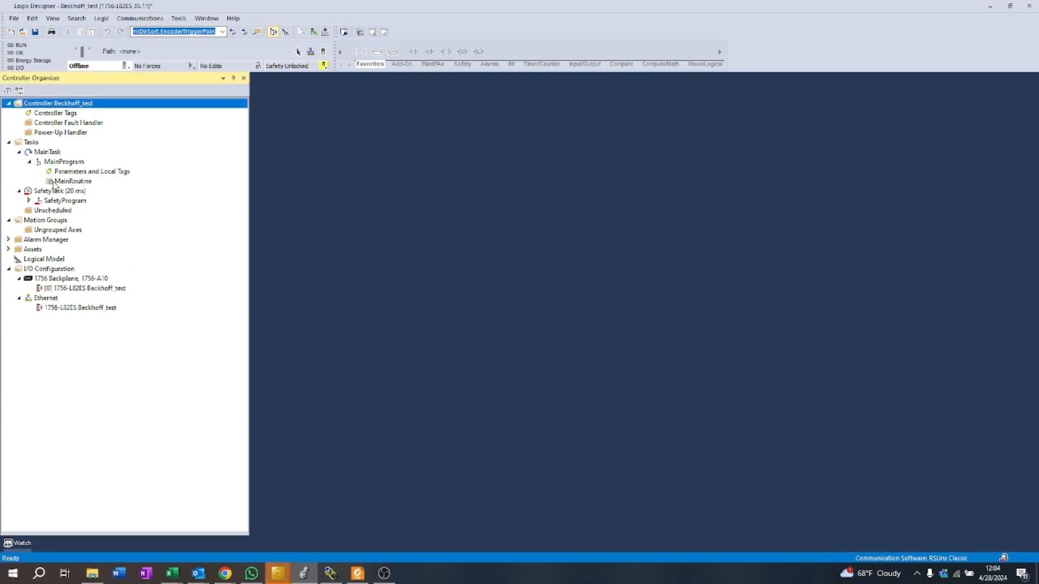
right_click(49, 301)
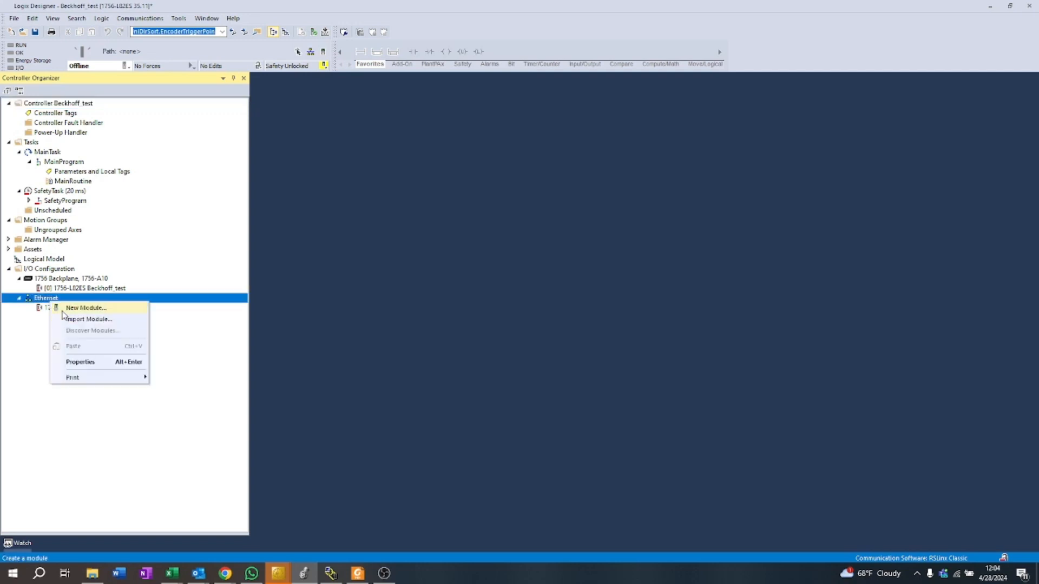
left_click(63, 311)
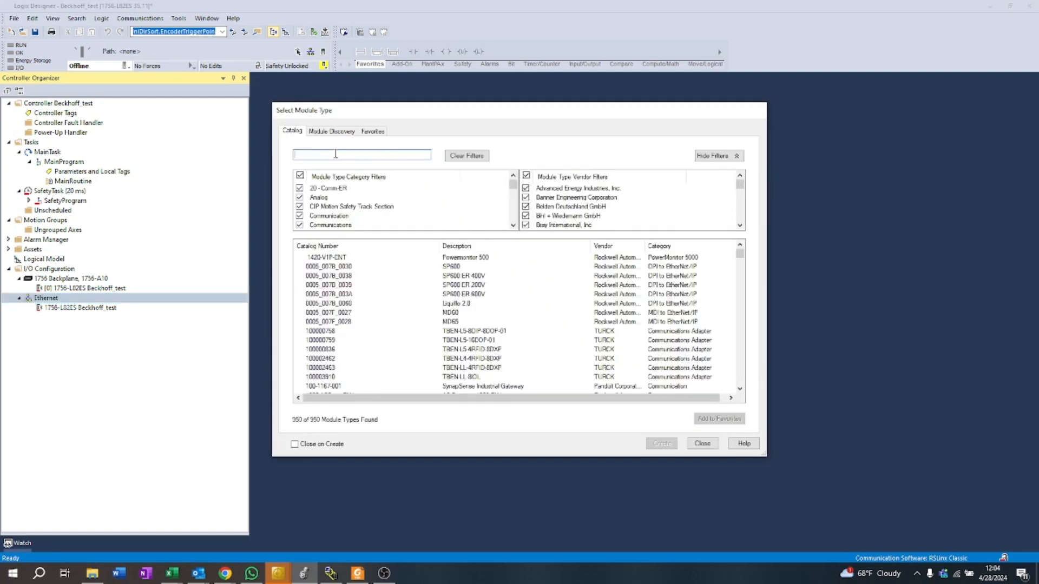
type("1756")
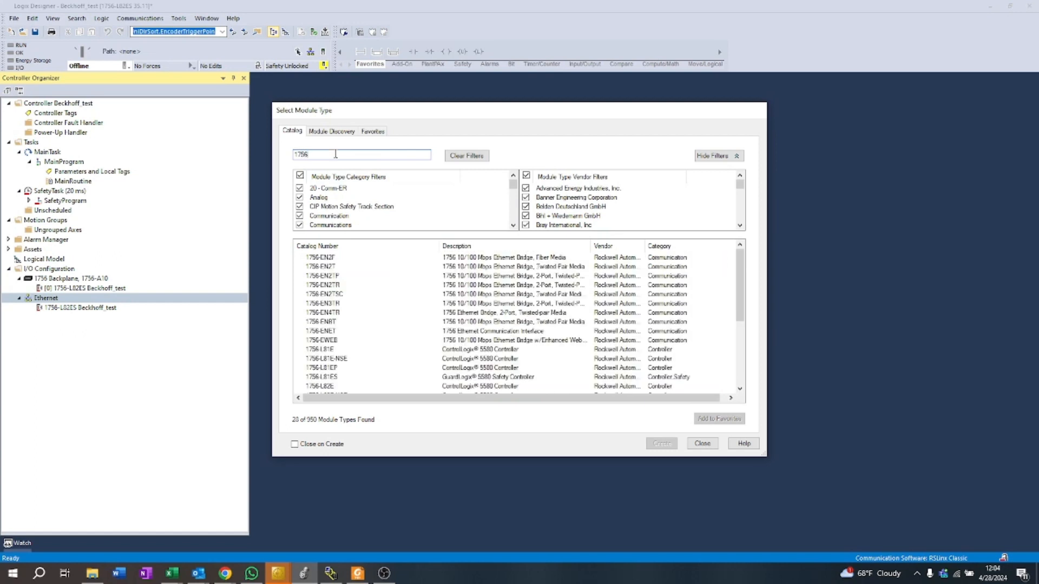
left_click(325, 267)
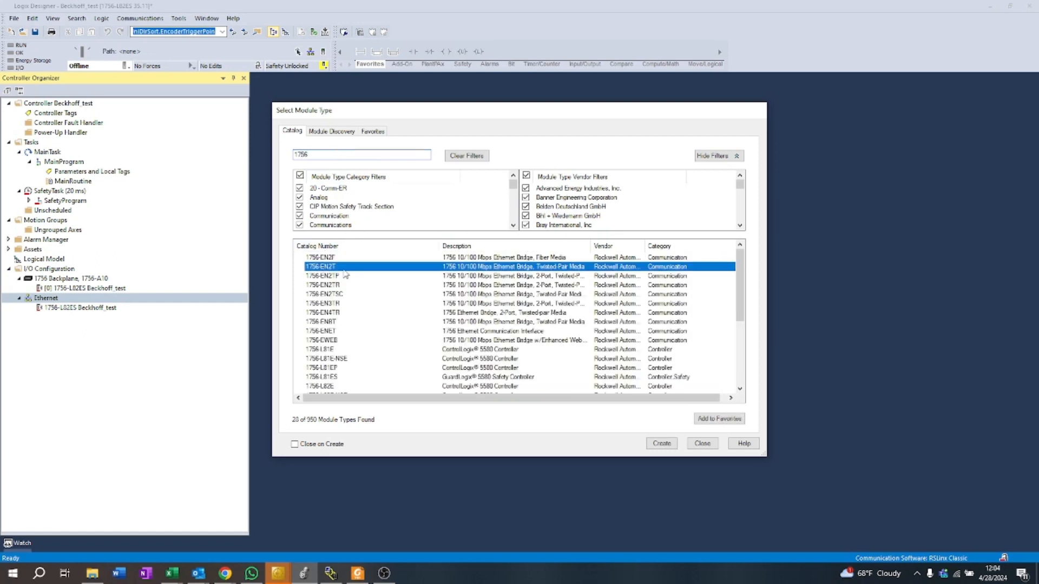
left_click(663, 443)
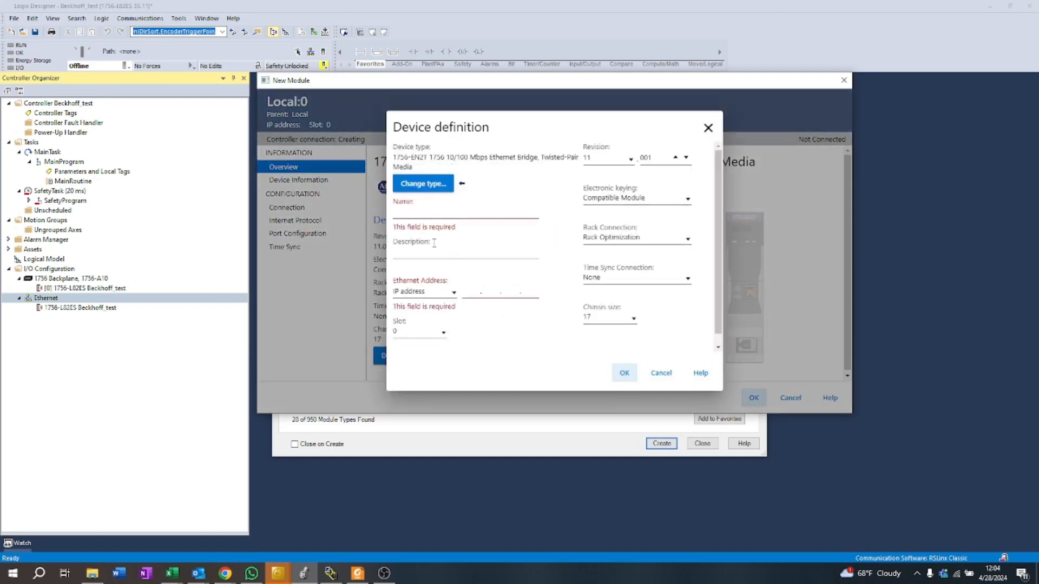
Step: Name the new module Beckhoff_EN2T and set its IP address to 11.200.1.2
left_click(413, 214)
type("Beckhoff_EN2T")
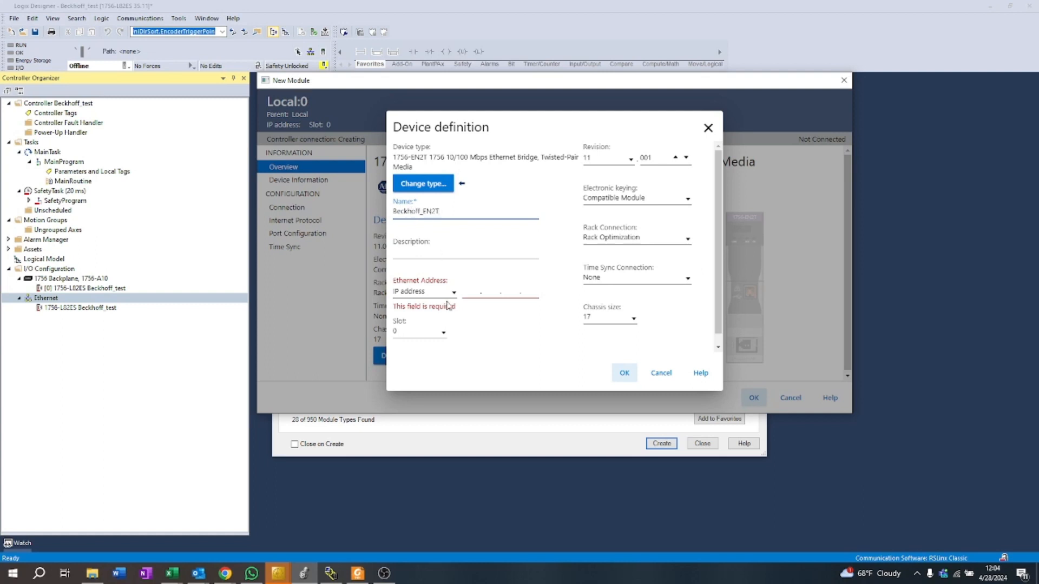
left_click(476, 293)
type("11 . ")
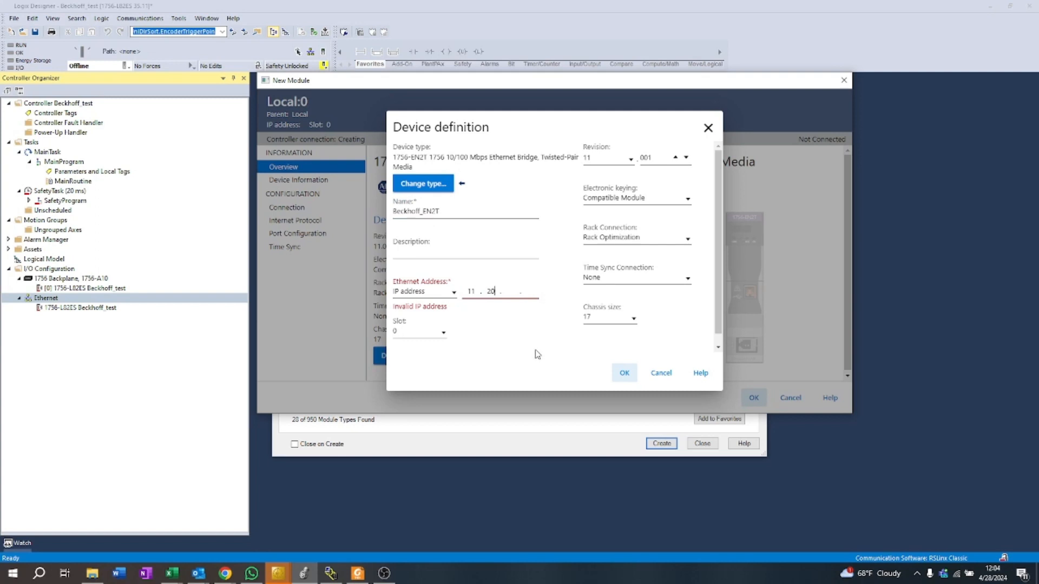
type("200 . 1 . 2")
Step: Switch to TwinCAT and check the IP address in the master settings of Device 1 (TC3 EIP Scanner)
left_click(273, 579)
left_click(230, 490)
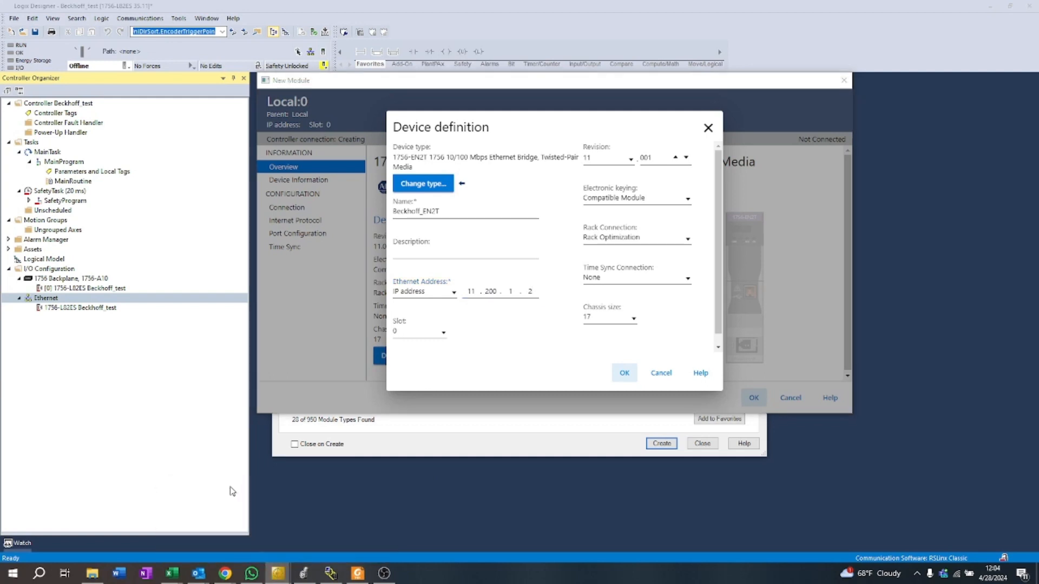
left_click(283, 572)
left_click(307, 551)
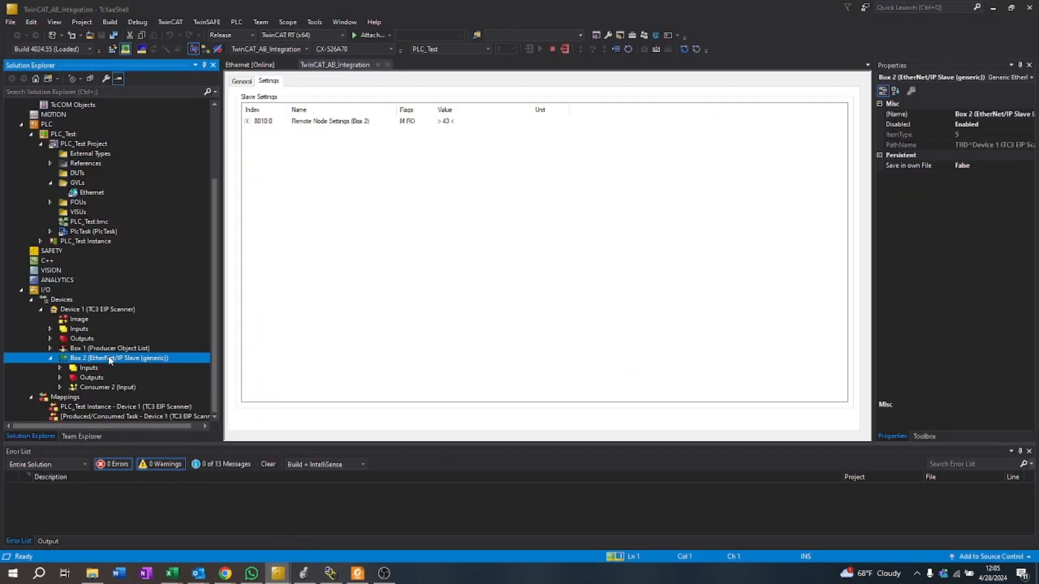
double_click(109, 311)
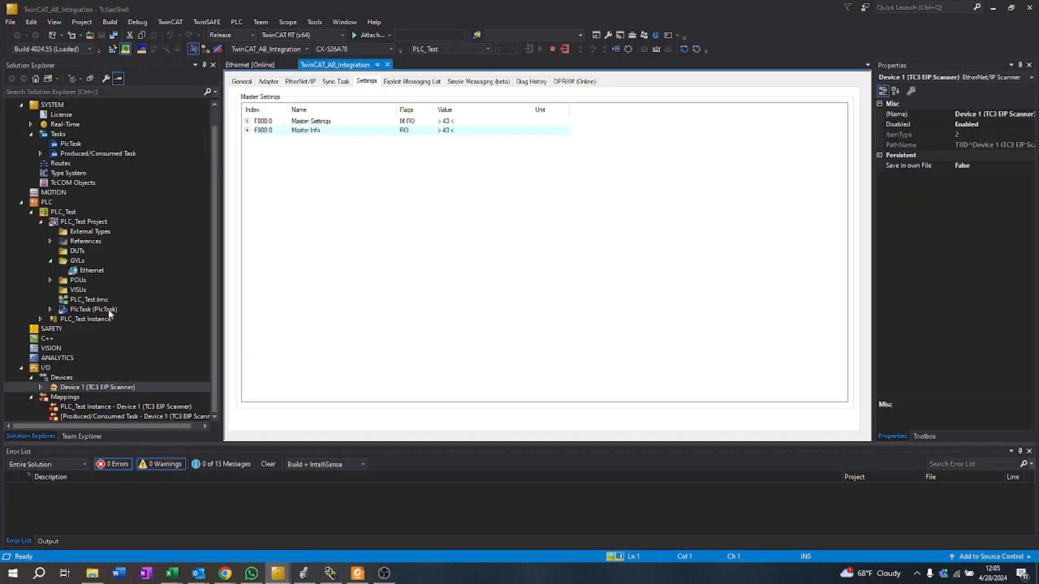
left_click(247, 121)
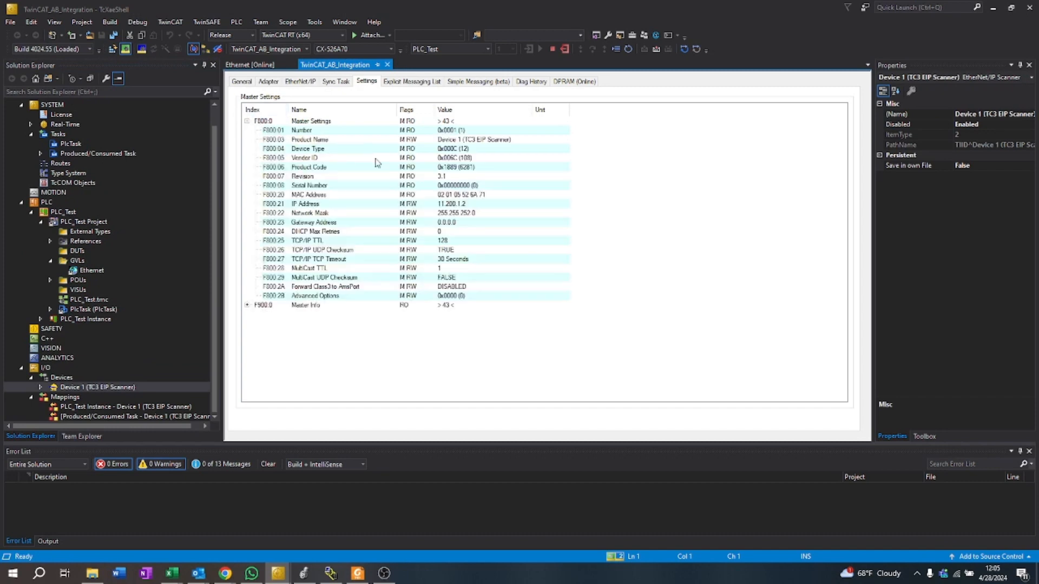
left_click(459, 204)
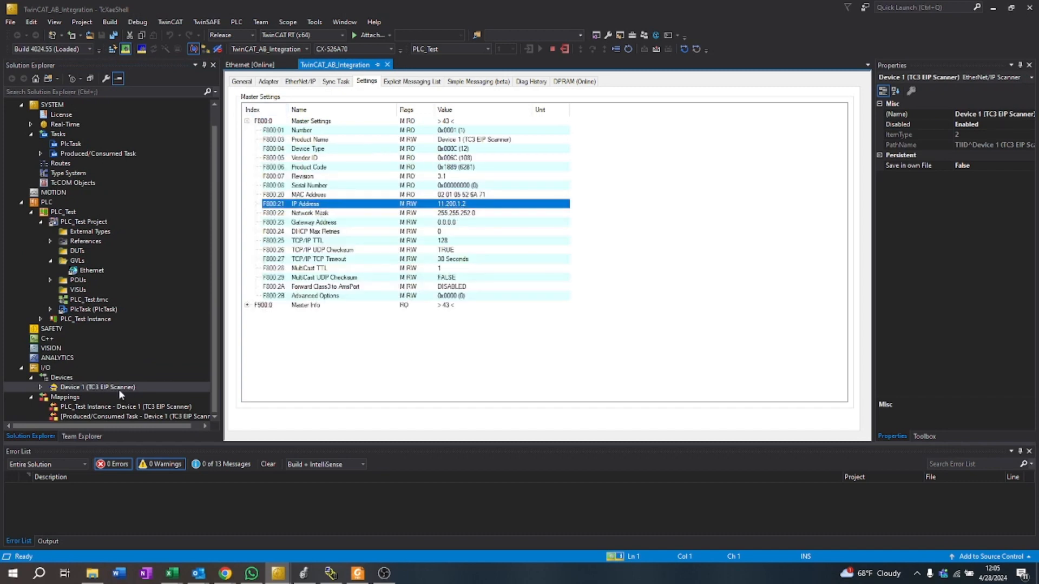
Step: Back in Studio 5000, set Beckhoff_EN2T to Disable Keying with rack and time sync connections None, and finish creating the module
left_click(304, 573)
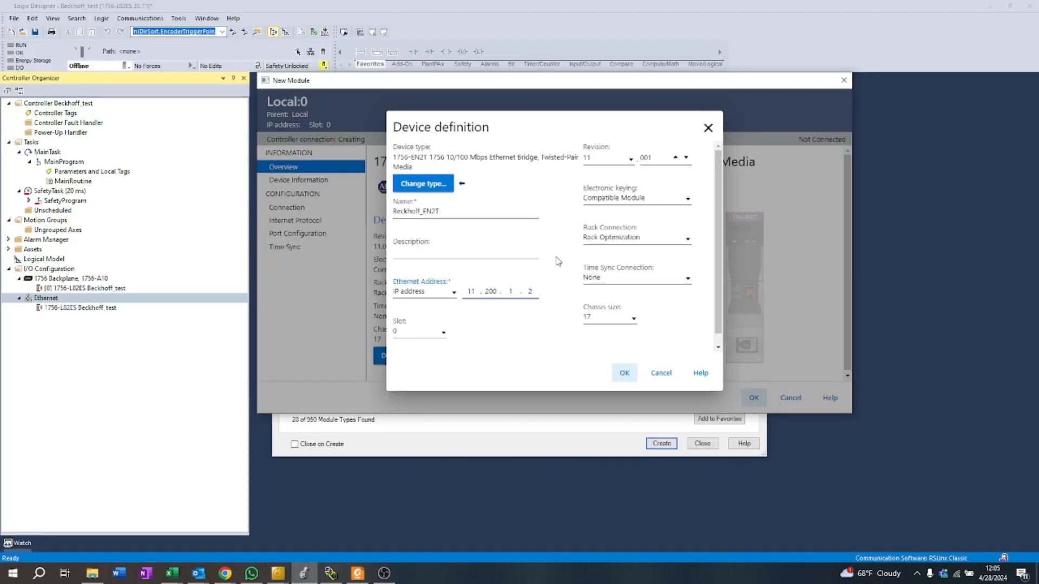
left_click(645, 198)
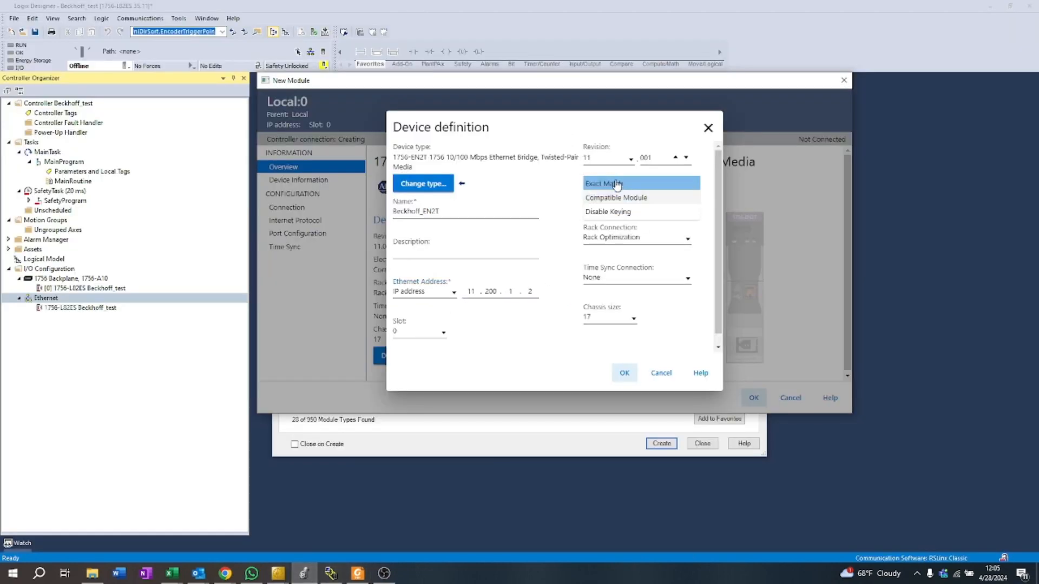
left_click(614, 211)
left_click(613, 238)
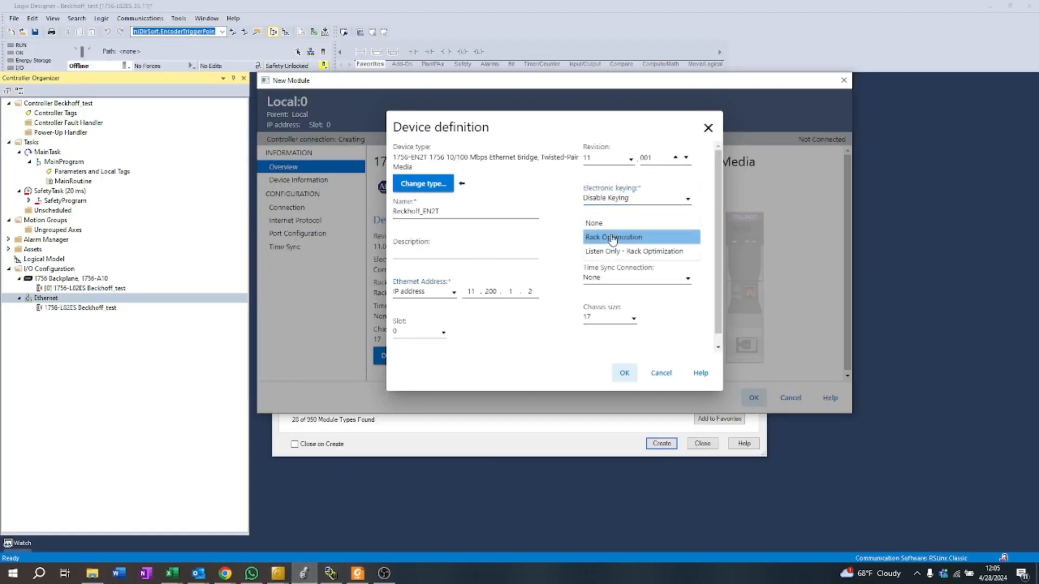
left_click(595, 223)
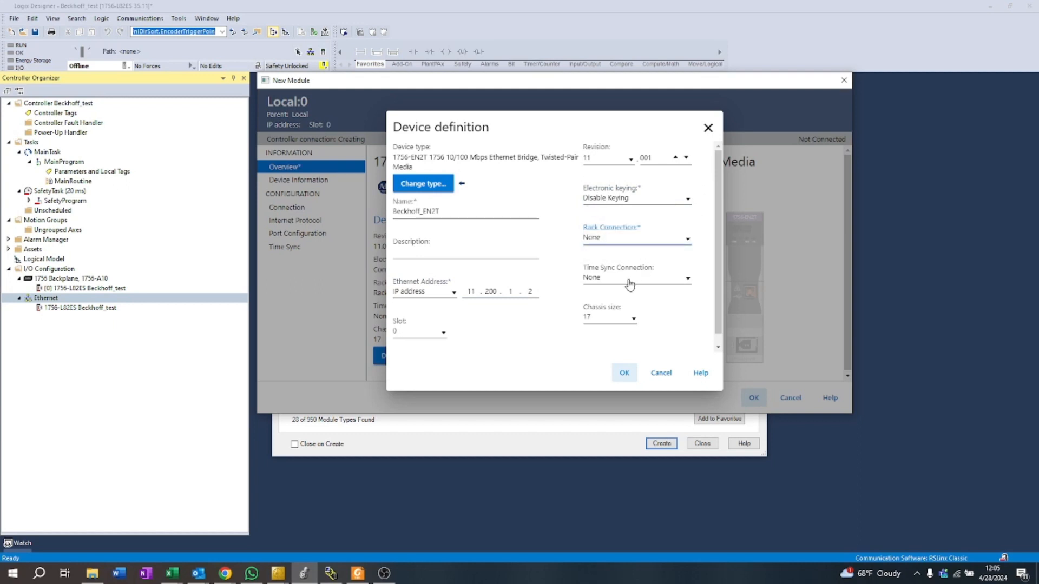
left_click(629, 284)
left_click(595, 275)
left_click(623, 373)
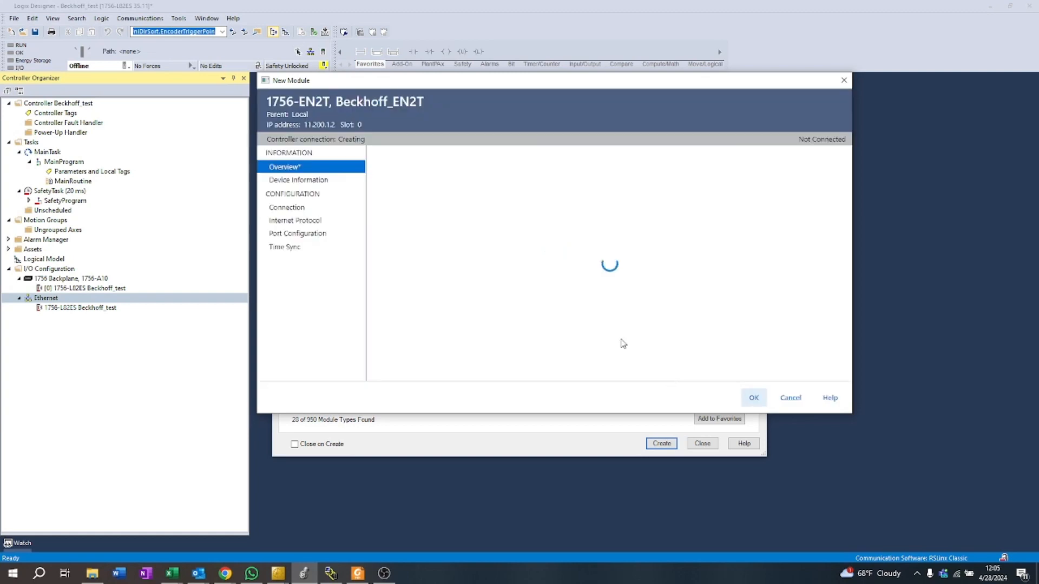
left_click(755, 398)
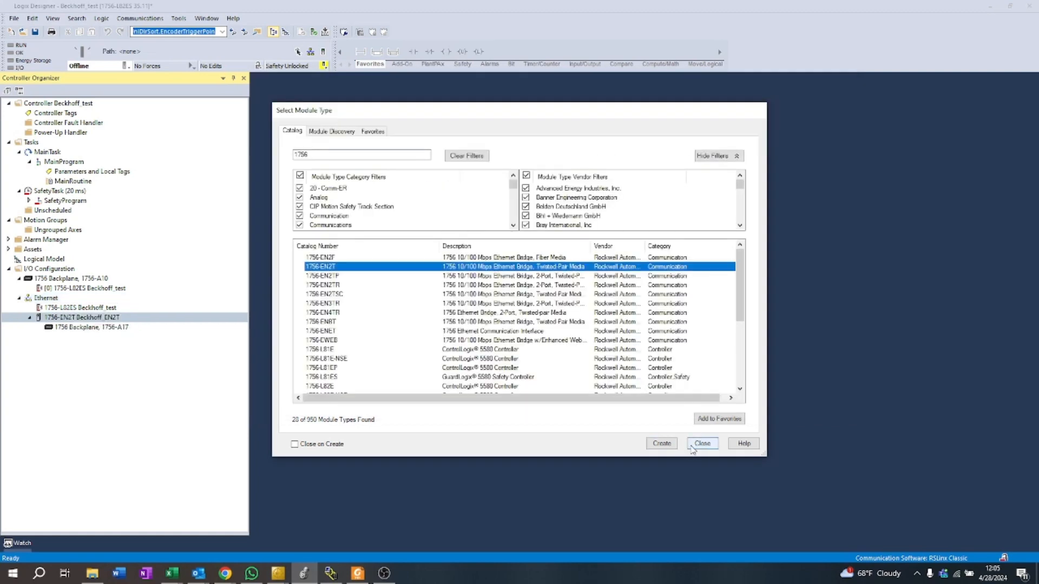
left_click(702, 444)
Step: Add a 1756-L61 controller, major revision 20, named Beckhoff_PLC under the Beckhoff_EN2T module, filtering the catalog by 1756-l
right_click(115, 317)
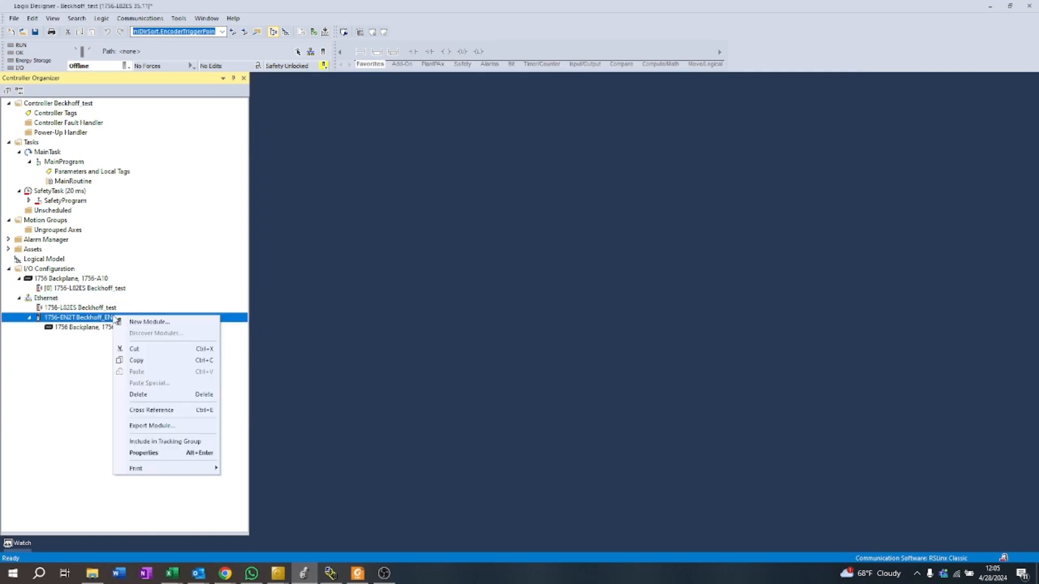
left_click(132, 324)
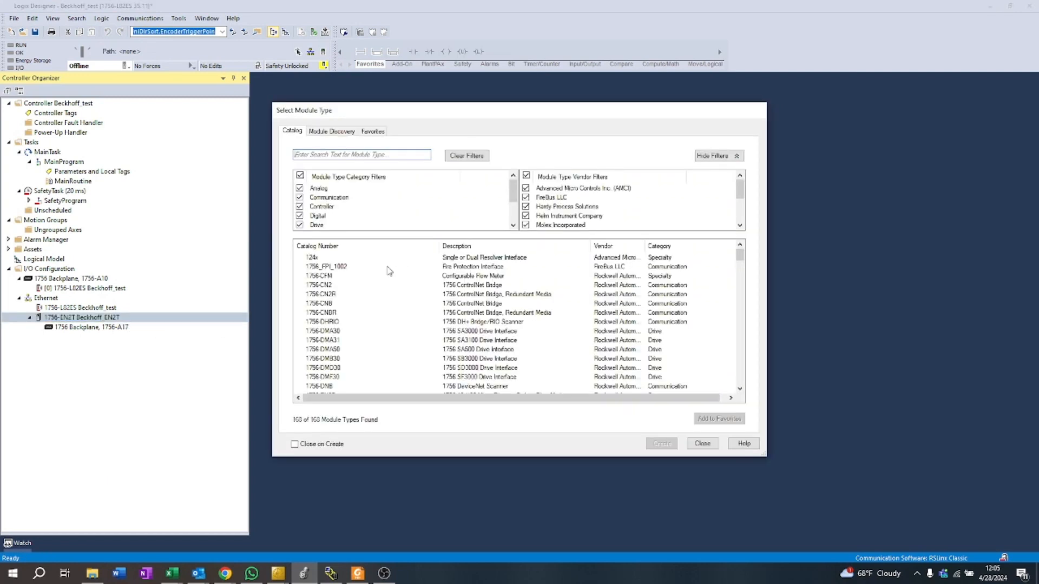
left_click(328, 153)
type("1756")
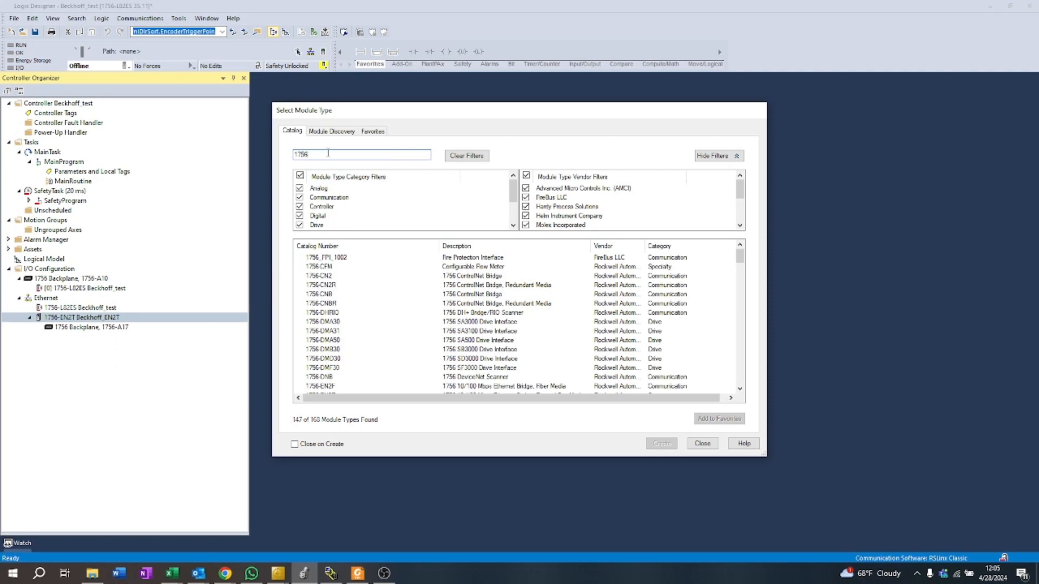
type("-l")
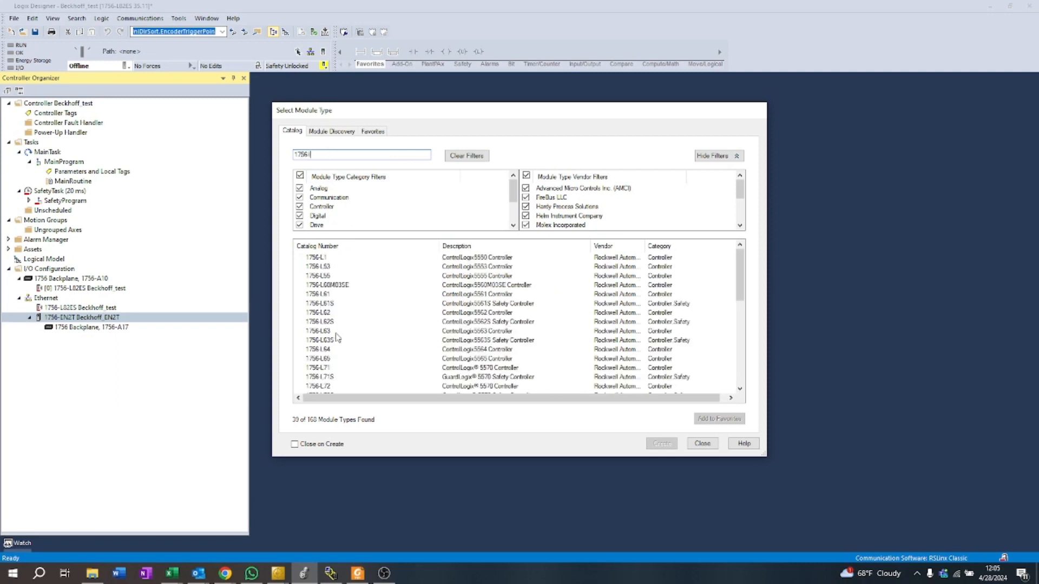
double_click(329, 295)
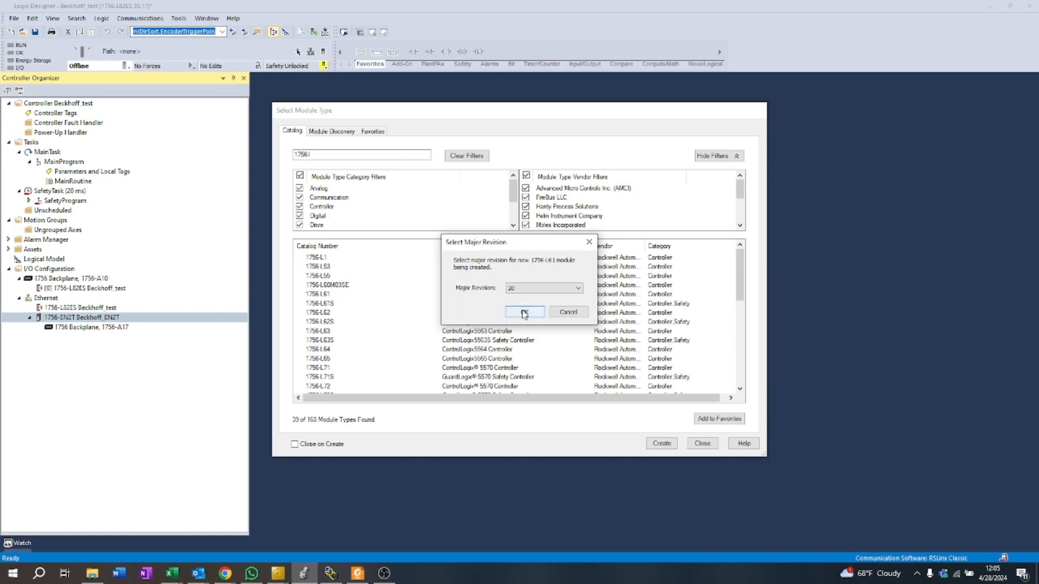
left_click(524, 312)
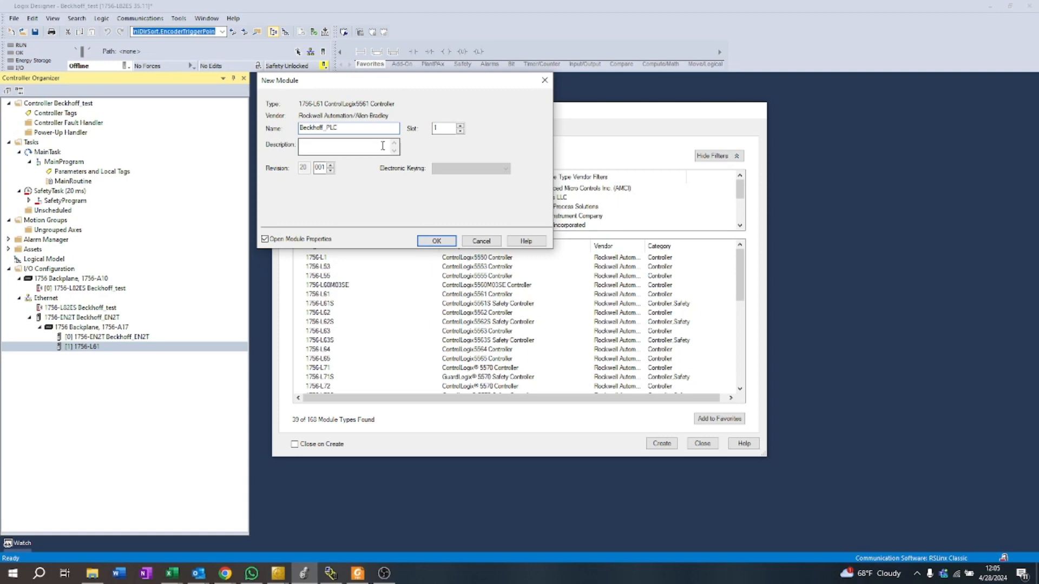
left_click(437, 241)
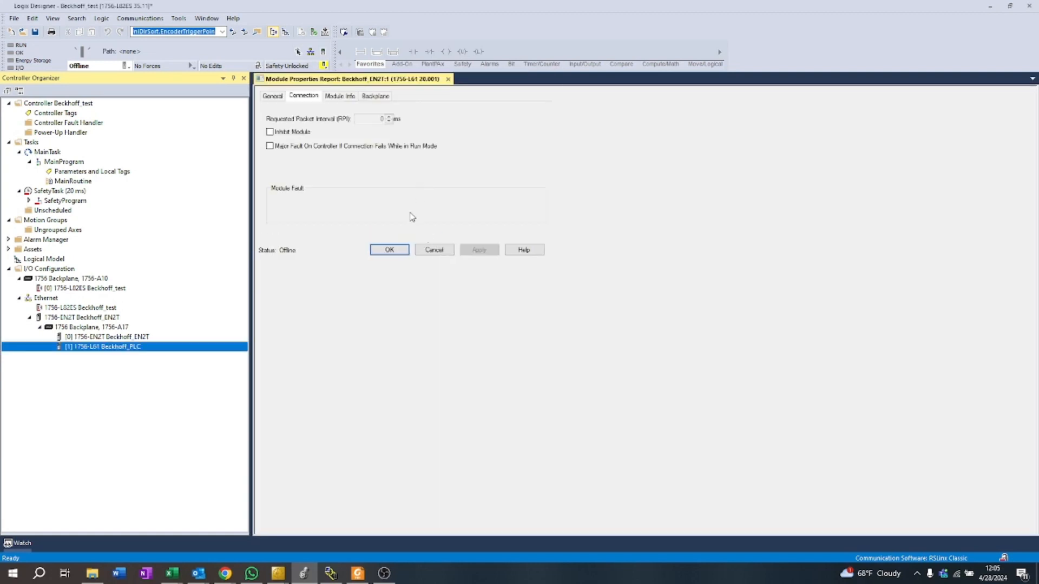
left_click(389, 250)
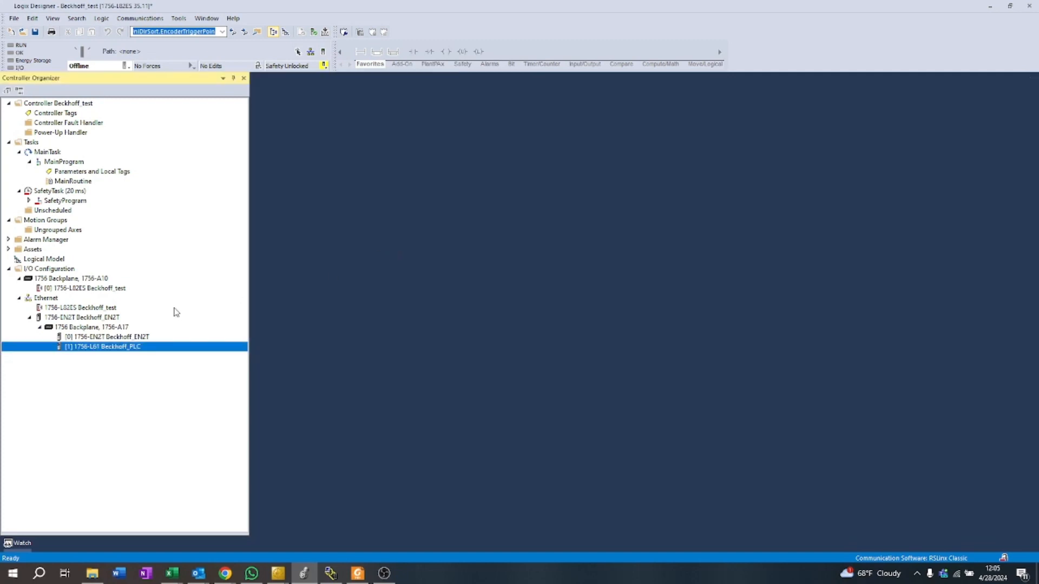
left_click(83, 319)
left_click(91, 337)
left_click(97, 347)
Step: Open the controller tags and create a new tag named Beckhoff_Consumed
double_click(56, 113)
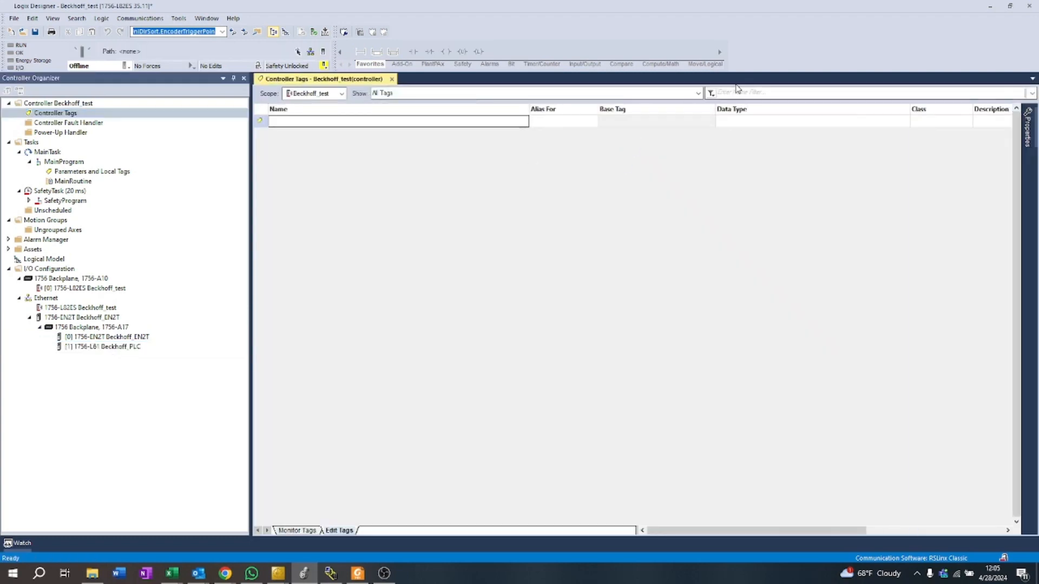
left_click(737, 91)
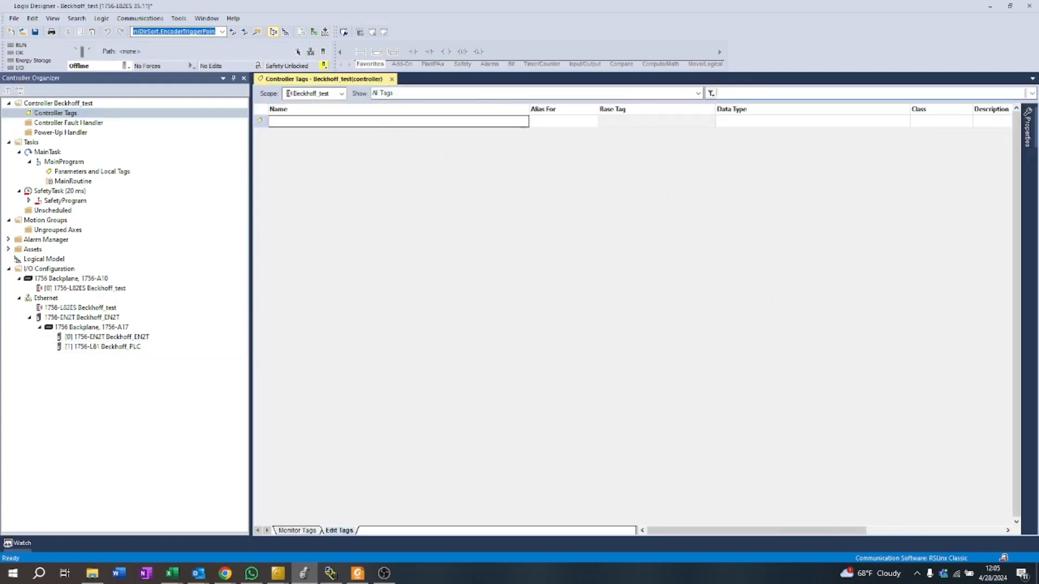
left_click(378, 125)
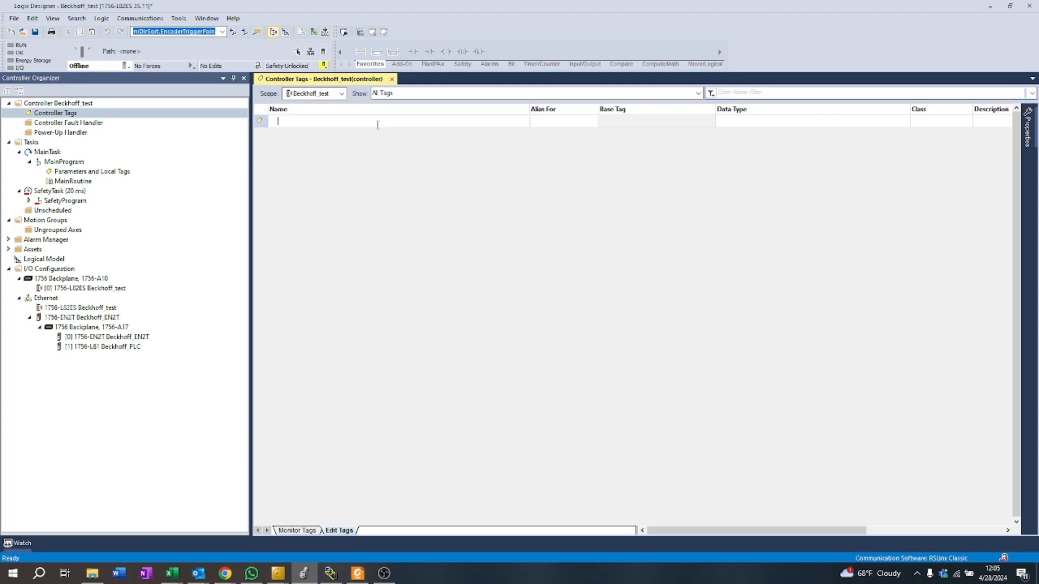
type("Beckhoff_Consumed")
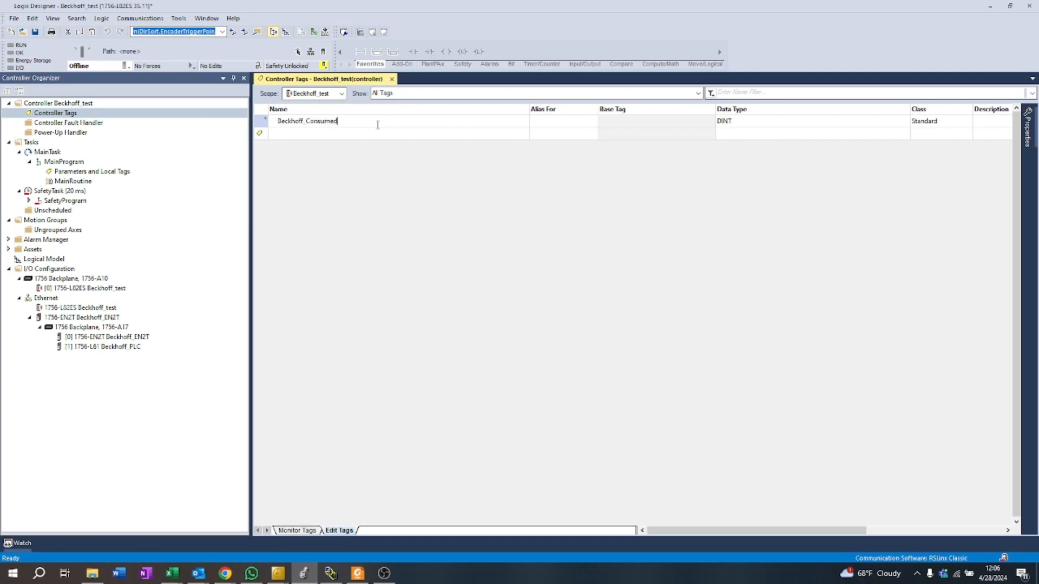
key("Return")
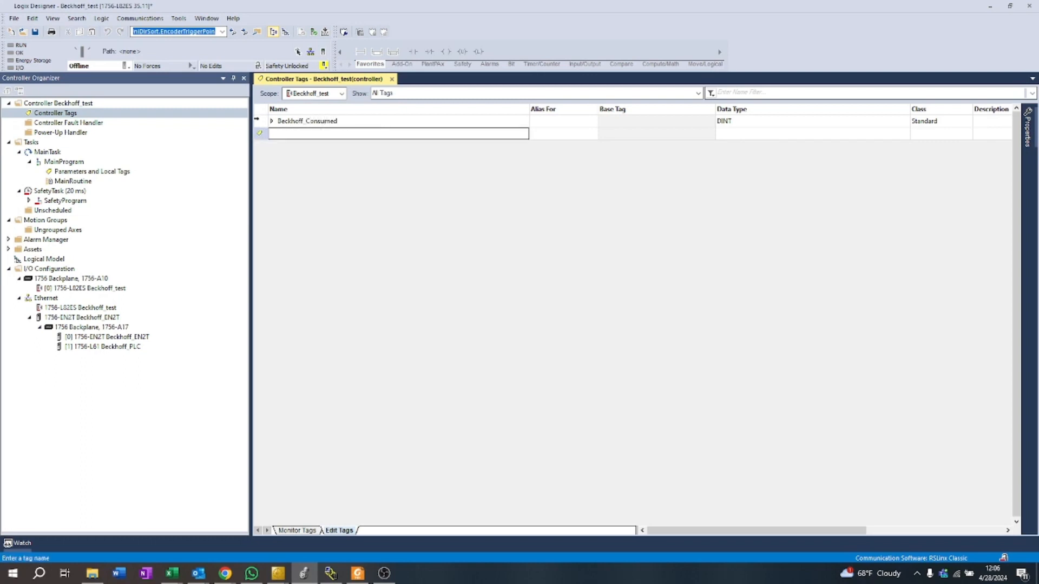
Step: Change the Beckhoff_Consumed tag's type to Consumed and choose Beckhoff_PLC as its connection's producer
right_click(261, 123)
left_click(309, 150)
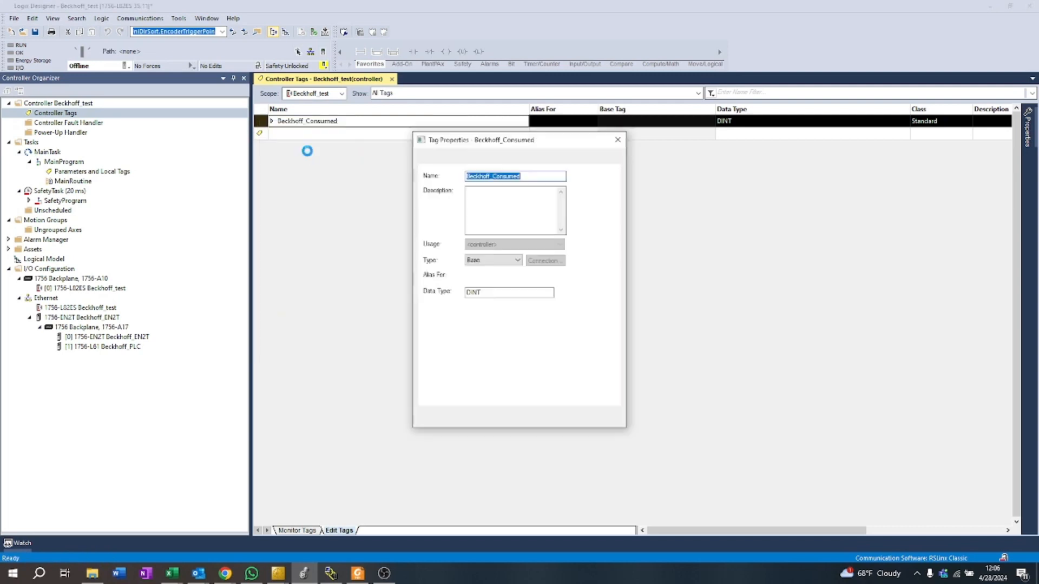
left_click(486, 262)
left_click(479, 292)
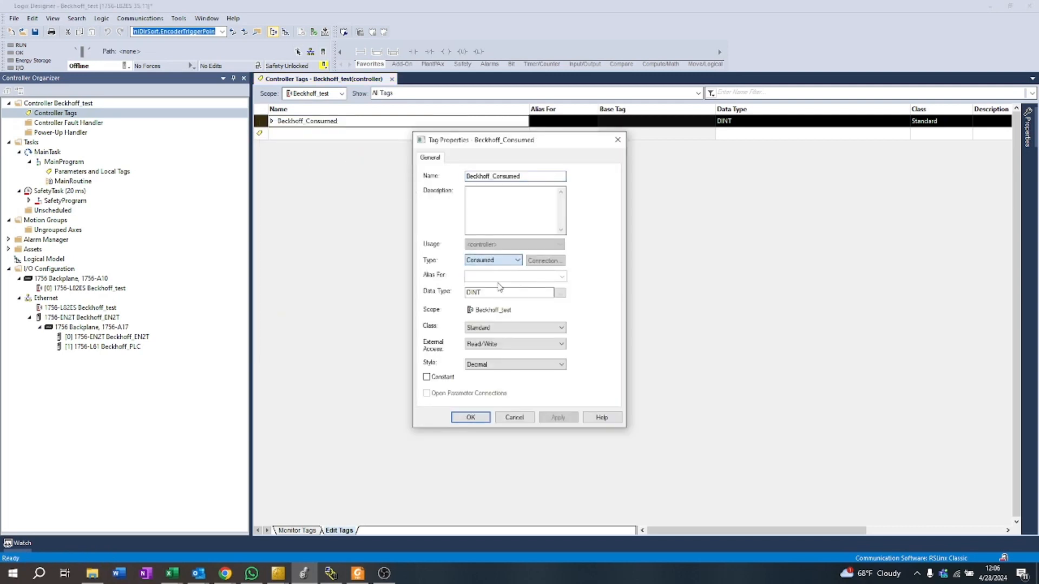
left_click(545, 260)
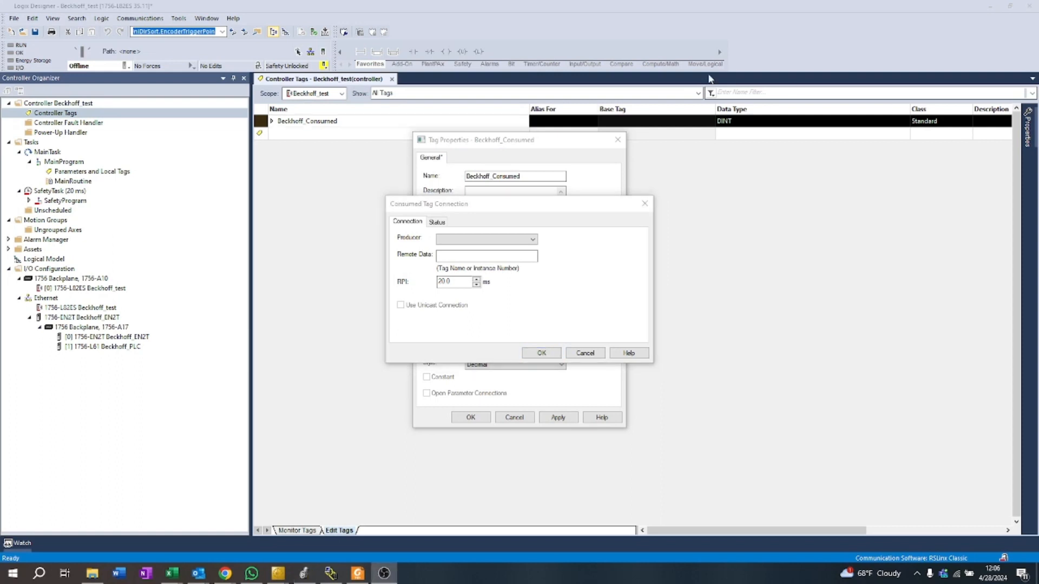
left_click(451, 240)
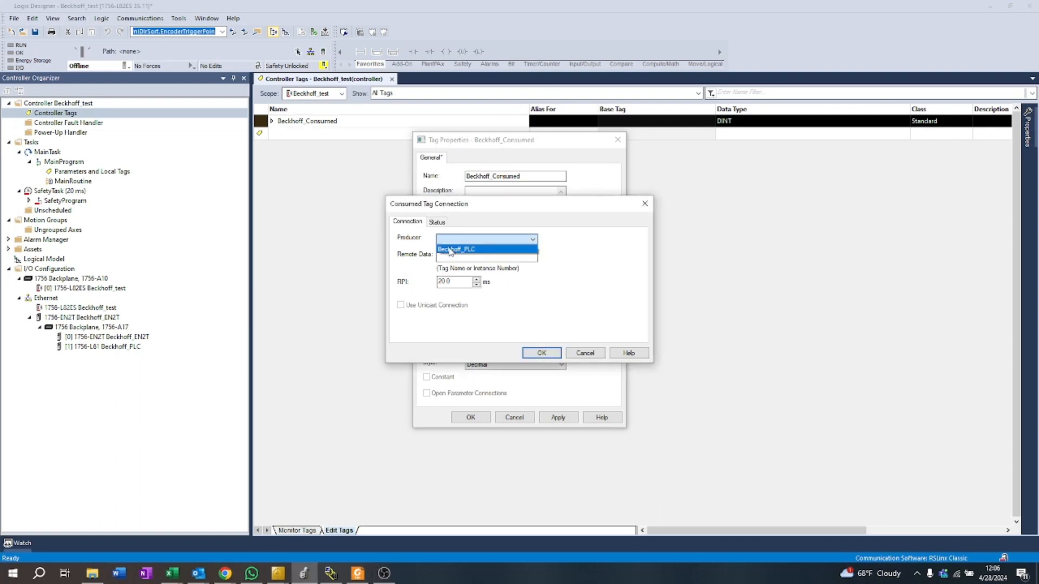
left_click(450, 250)
Step: Switch to TwinCAT, look up Producer 1's connection tag under the Producer Object List, and return to the consumed tag connection in Studio 5000
left_click(286, 568)
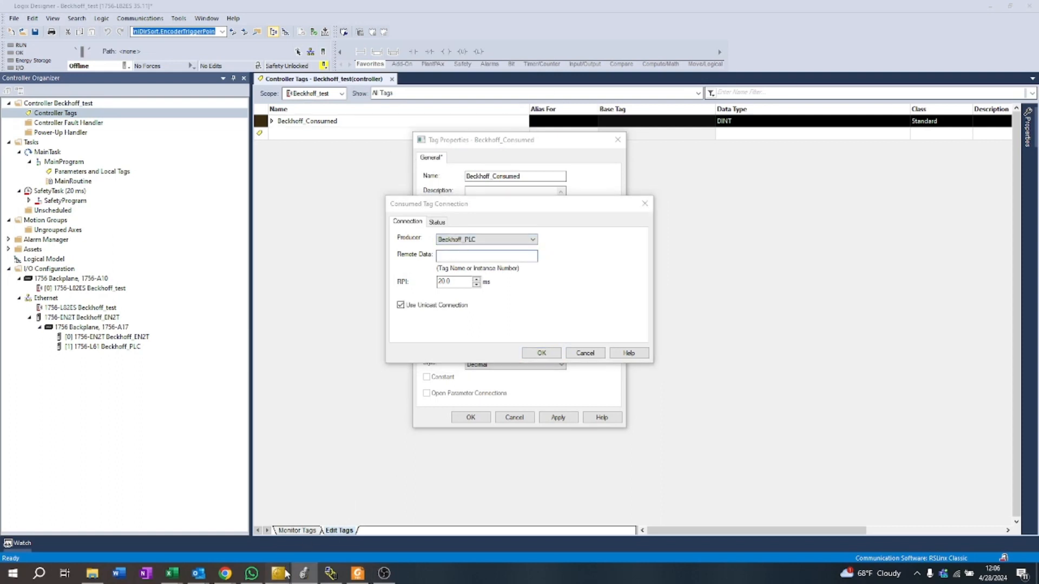
left_click(247, 541)
left_click(280, 574)
left_click(242, 526)
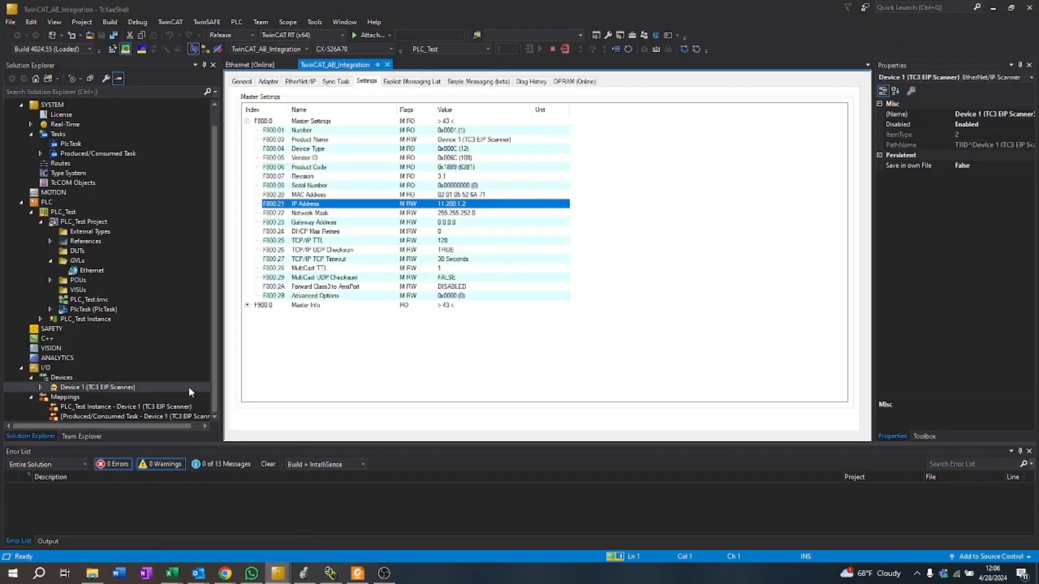
double_click(100, 388)
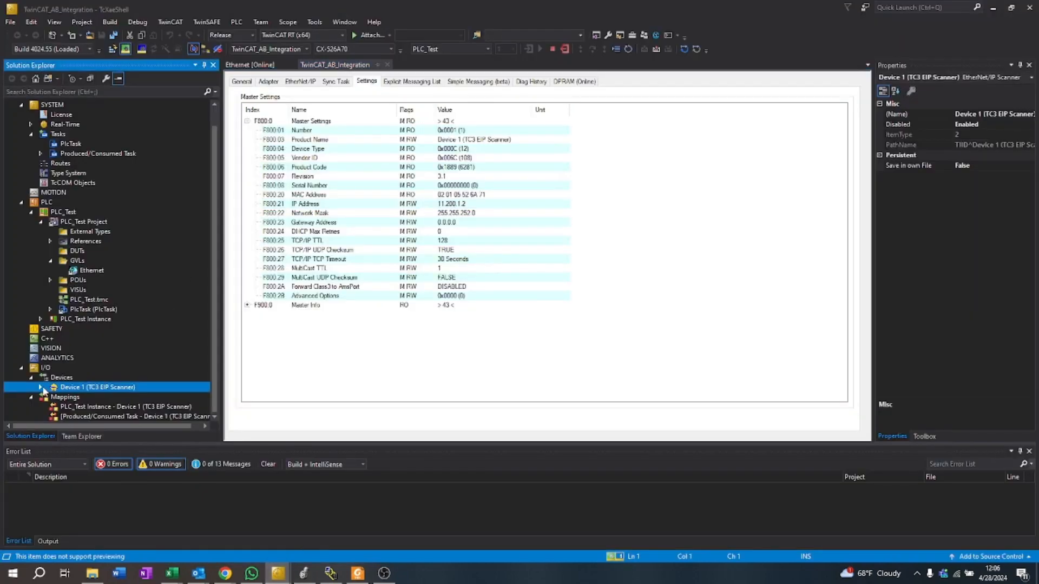
left_click(51, 348)
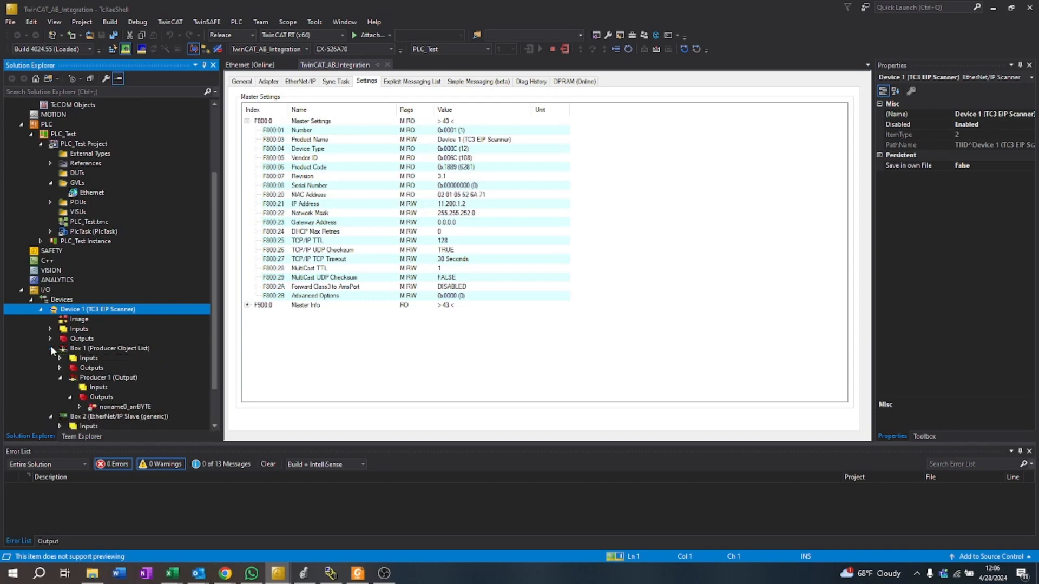
left_click(102, 381)
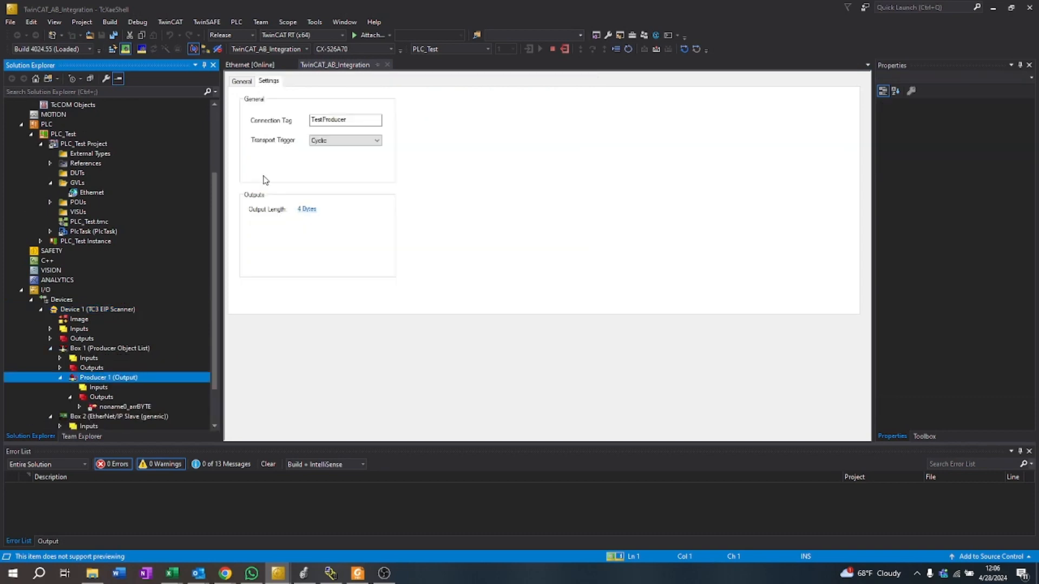
left_click(293, 132)
key("ctrl+c")
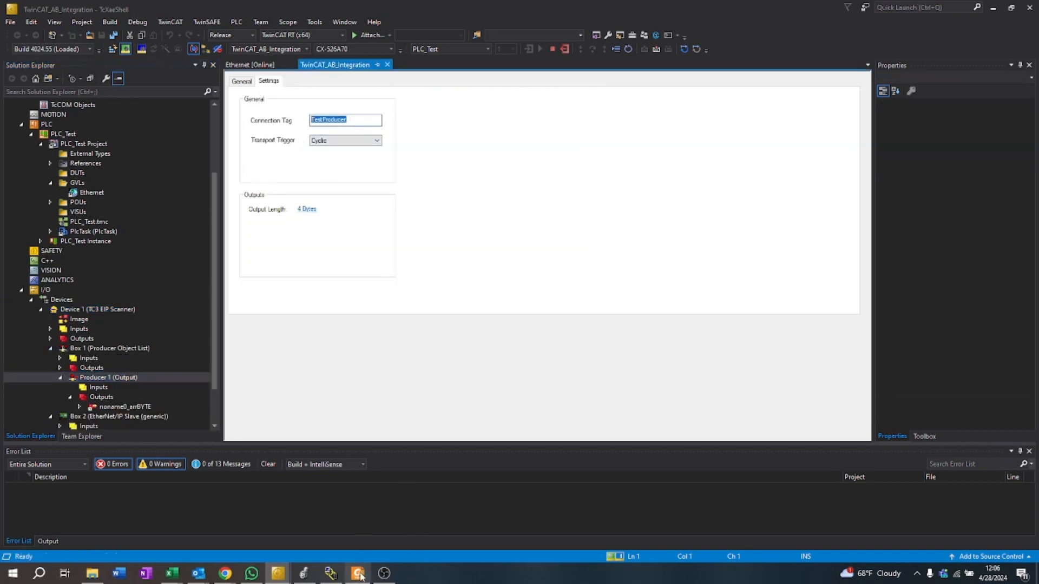
left_click(304, 573)
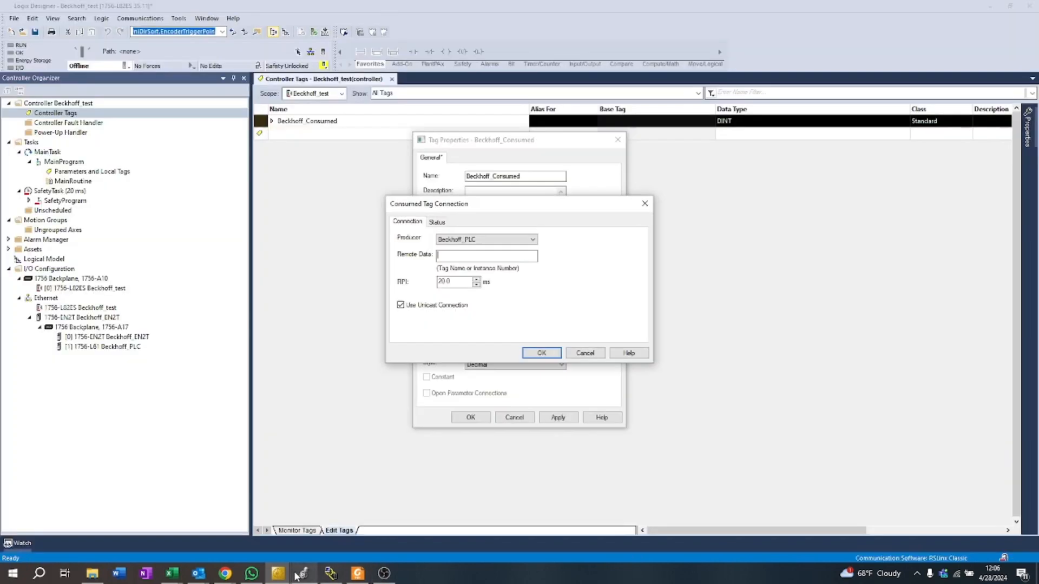
Step: Set the consumed tag connection's remote data to TestProducer and accept the Beckhoff_Consumed tag properties
key("ctrl+v")
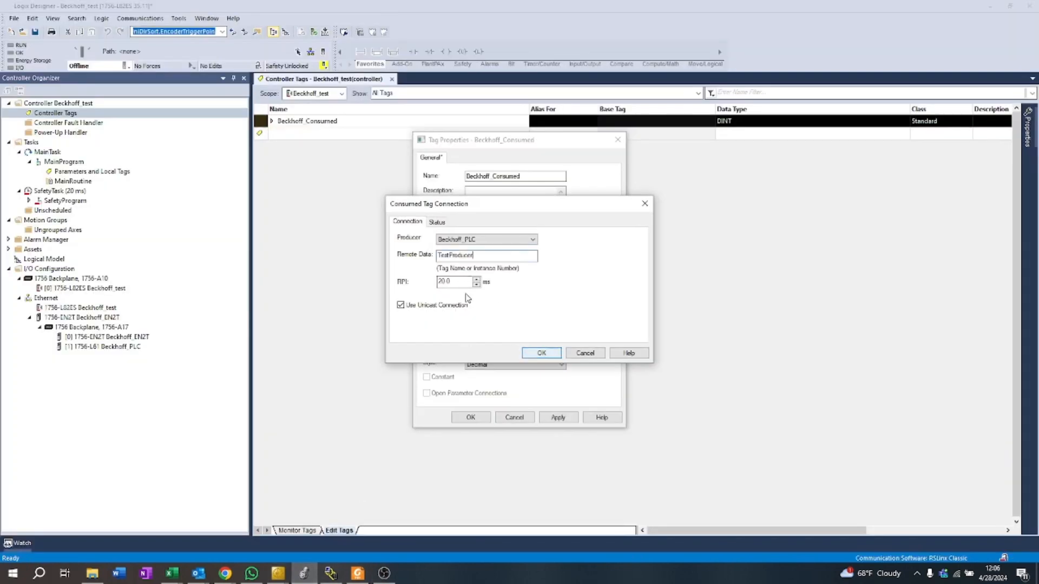
left_click(540, 355)
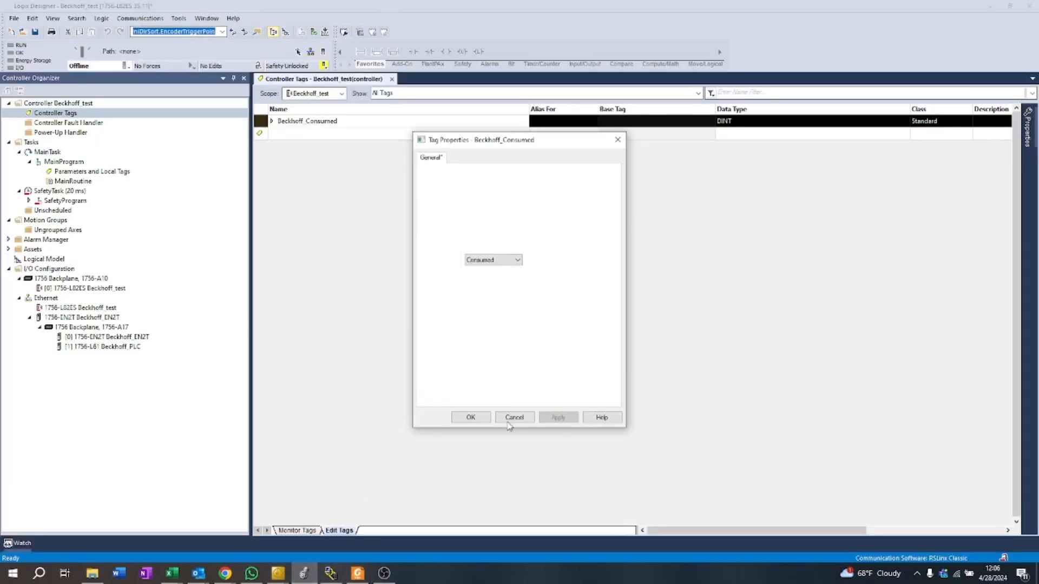
left_click(460, 419)
Step: Create a second controller tag named Beckhoff_Produced and open its properties for editing
left_click(309, 132)
type("Beckhoff_Produced")
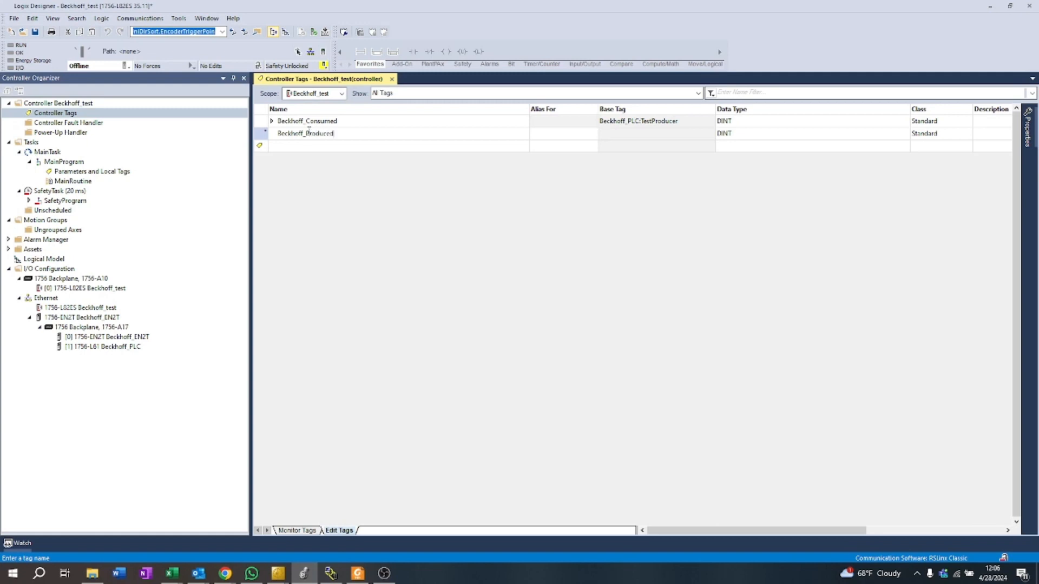
key("Return")
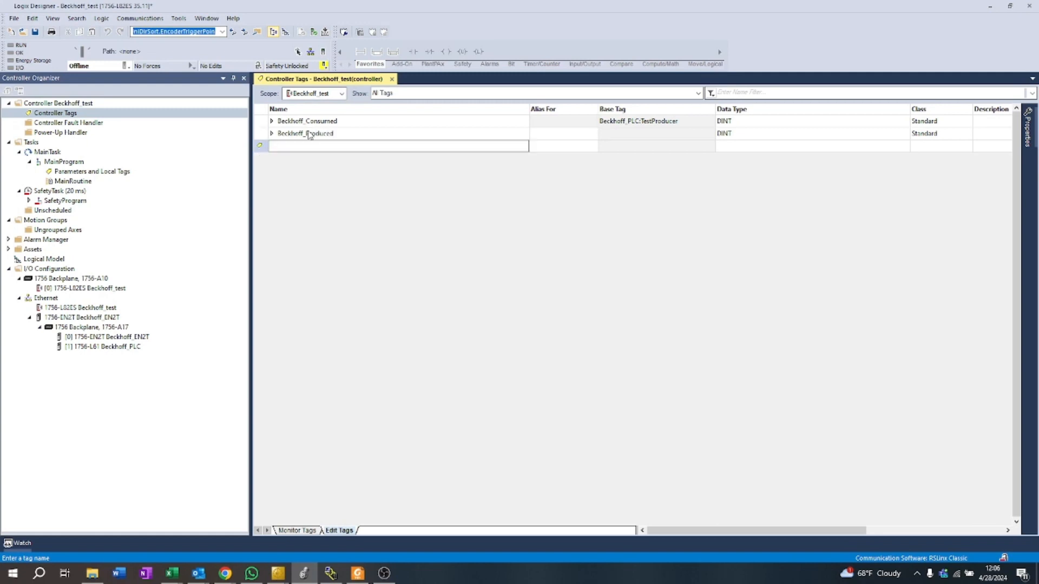
right_click(265, 136)
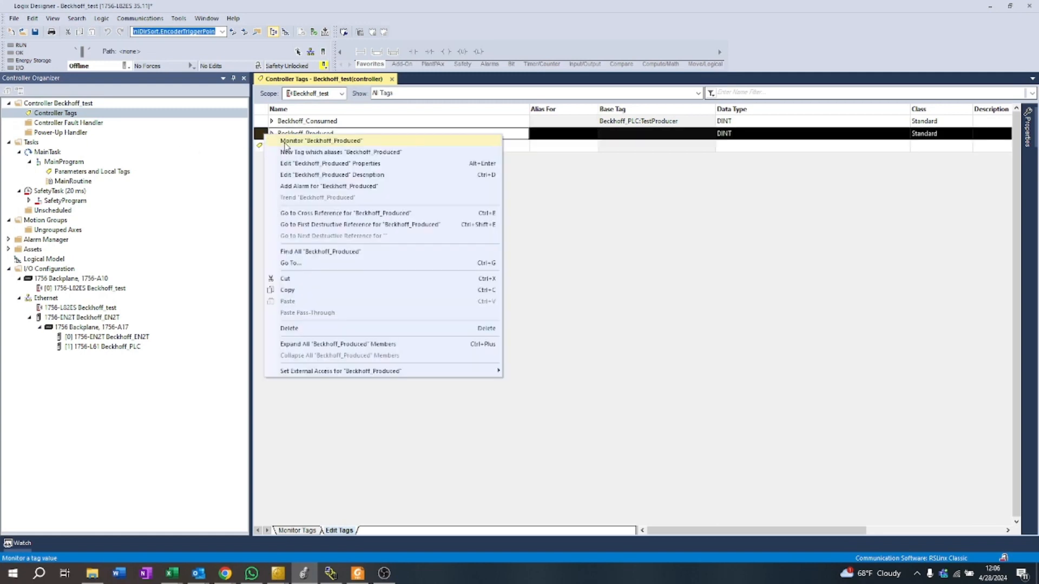
left_click(325, 163)
left_click(487, 261)
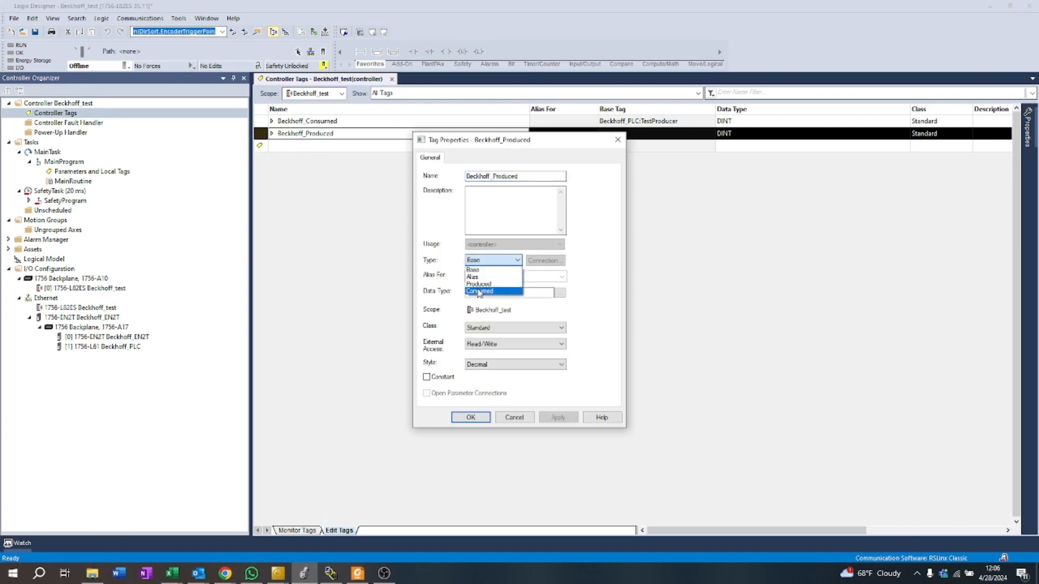
left_click(479, 291)
left_click(545, 260)
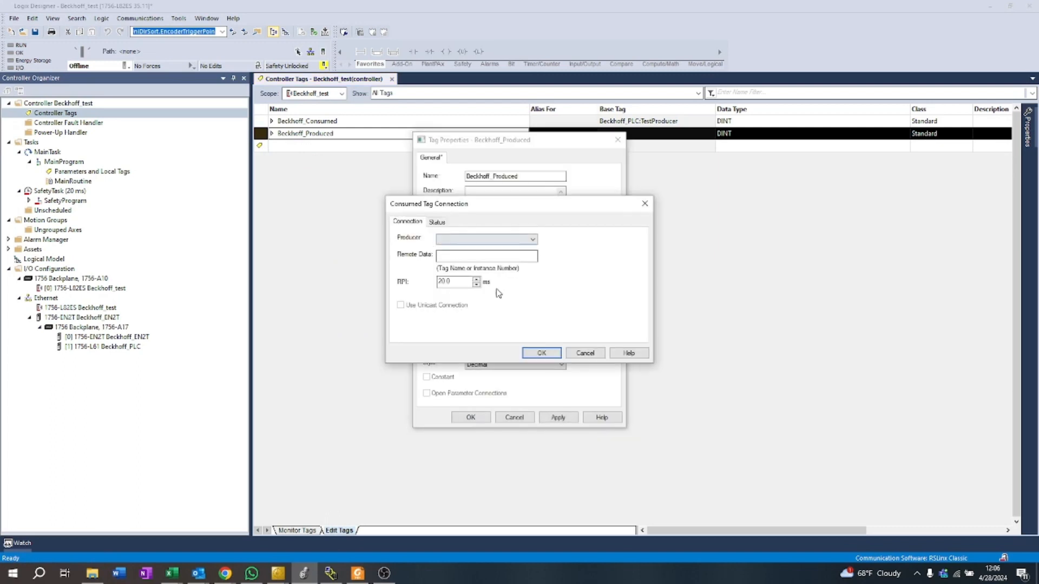
left_click(583, 352)
Step: Change the Beckhoff_Produced tag's type to Produced, accept its default connection settings and apply the tag properties
left_click(503, 260)
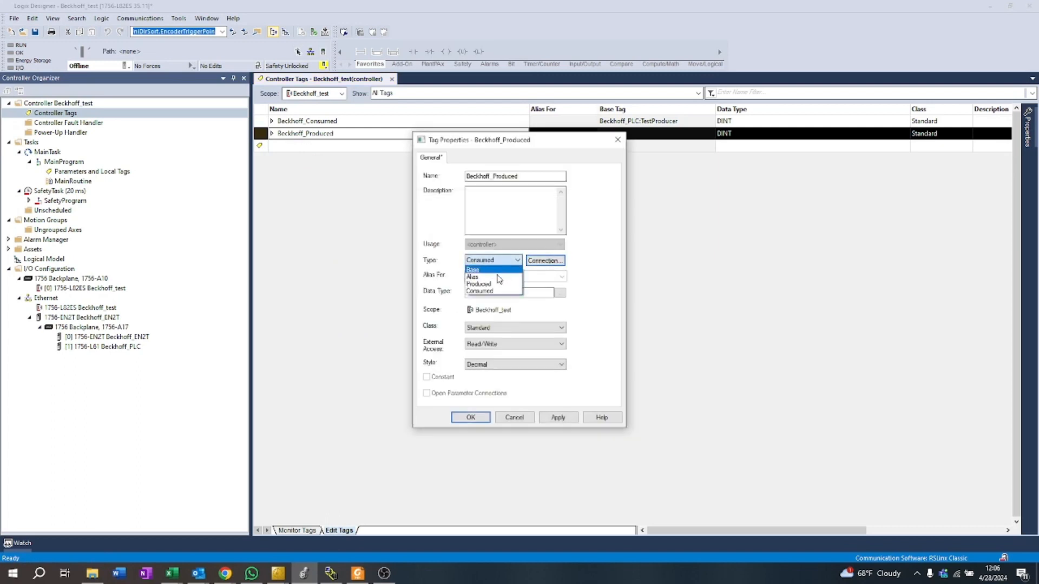
left_click(480, 283)
left_click(543, 261)
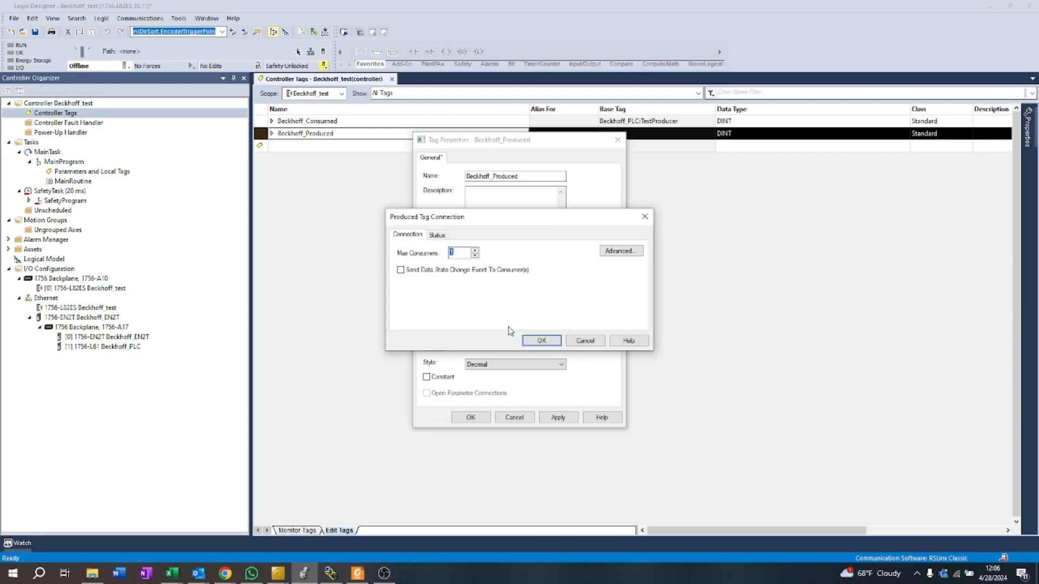
left_click(533, 341)
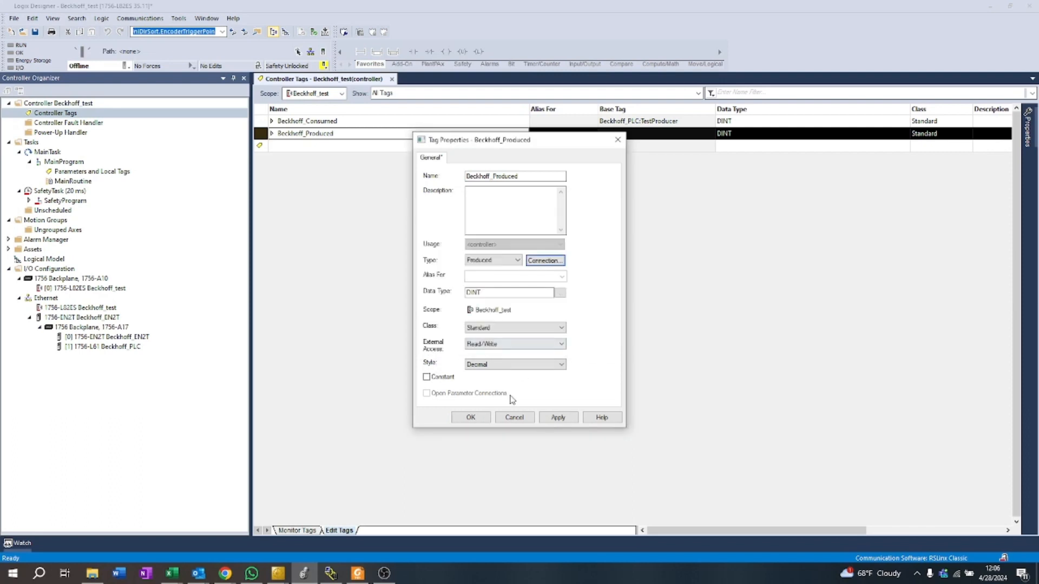
left_click(572, 418)
left_click(471, 418)
Step: Switch to TwinCAT and look up Consumer 2's connection tag under Box 2 (EtherNet/IP Slave)
left_click(283, 574)
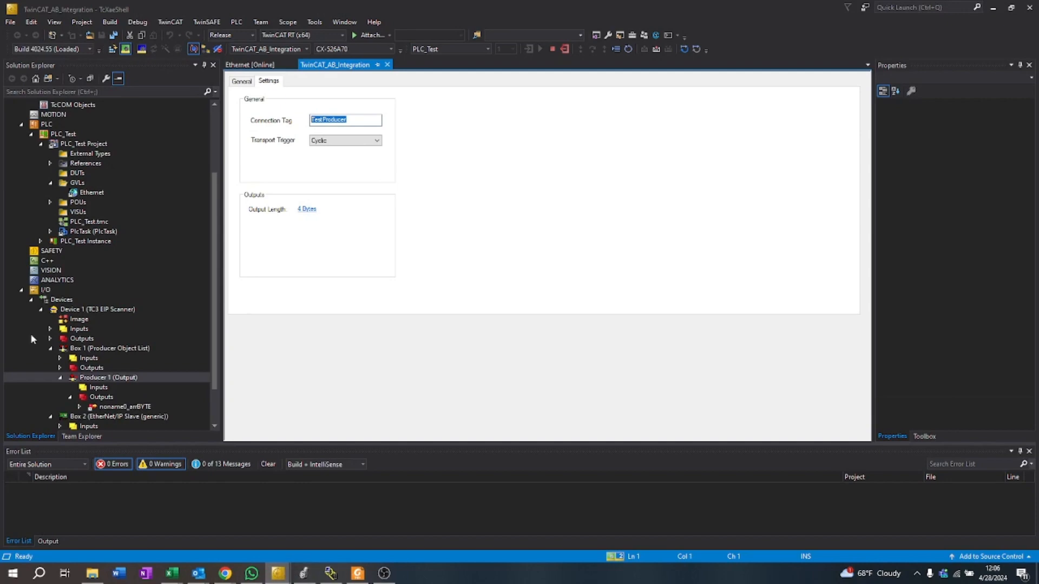
scroll(90, 372, "down", 2)
left_click(89, 386)
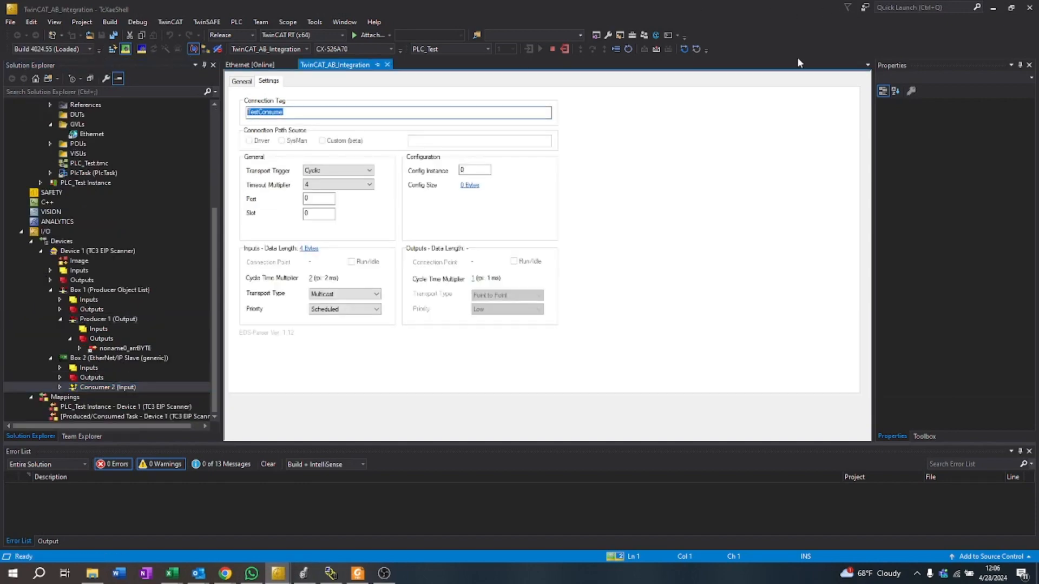
left_click(993, 7)
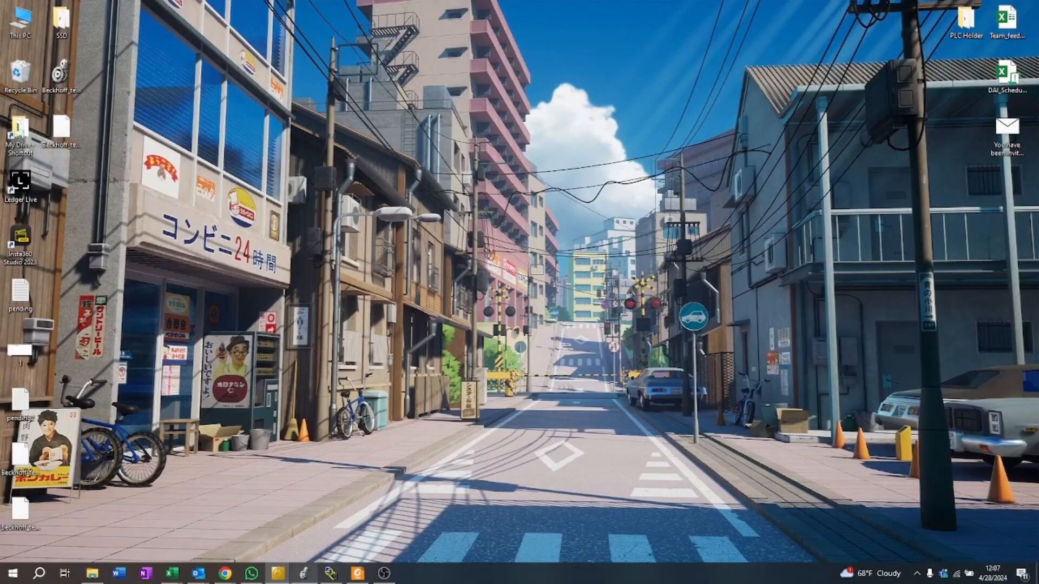
Step: Return to Studio 5000 and rename the Beckhoff_Produced tag as TestConsume
left_click(303, 573)
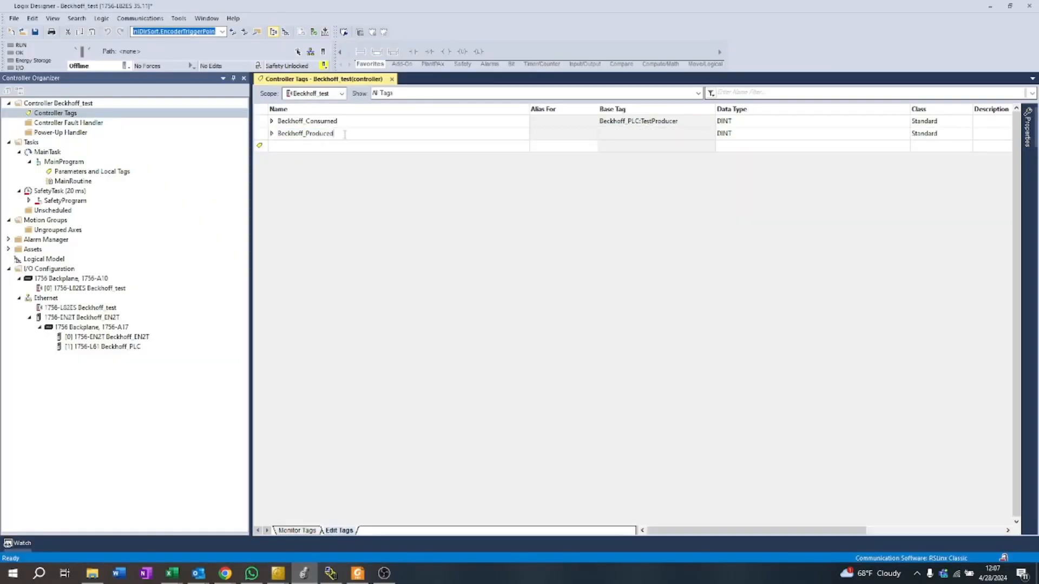
type("TestConsume")
left_click(325, 145)
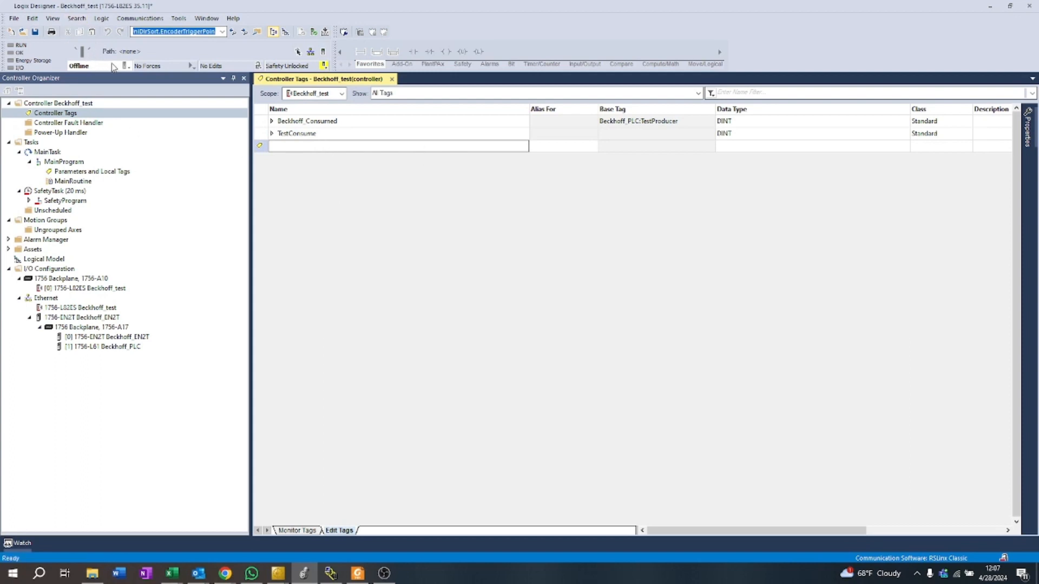
Step: Download the project to the controller and show the controller tags in monitoring mode
left_click(312, 51)
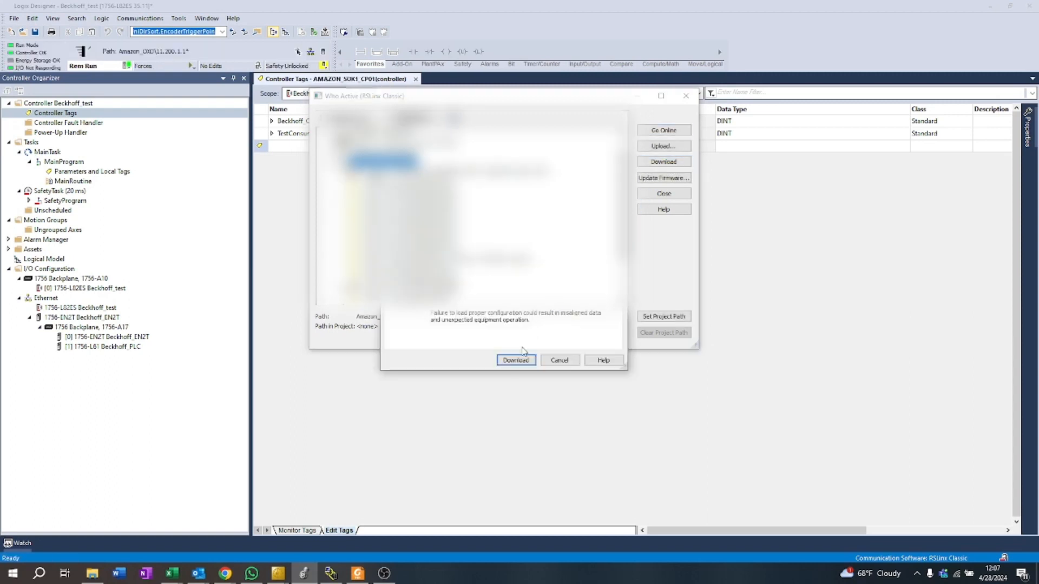
left_click(521, 360)
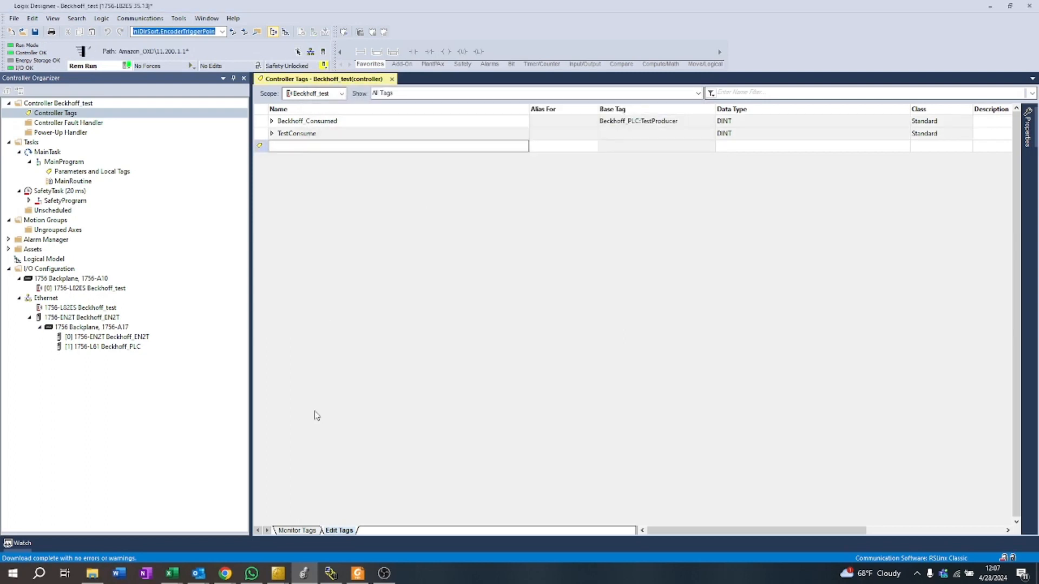
left_click(290, 531)
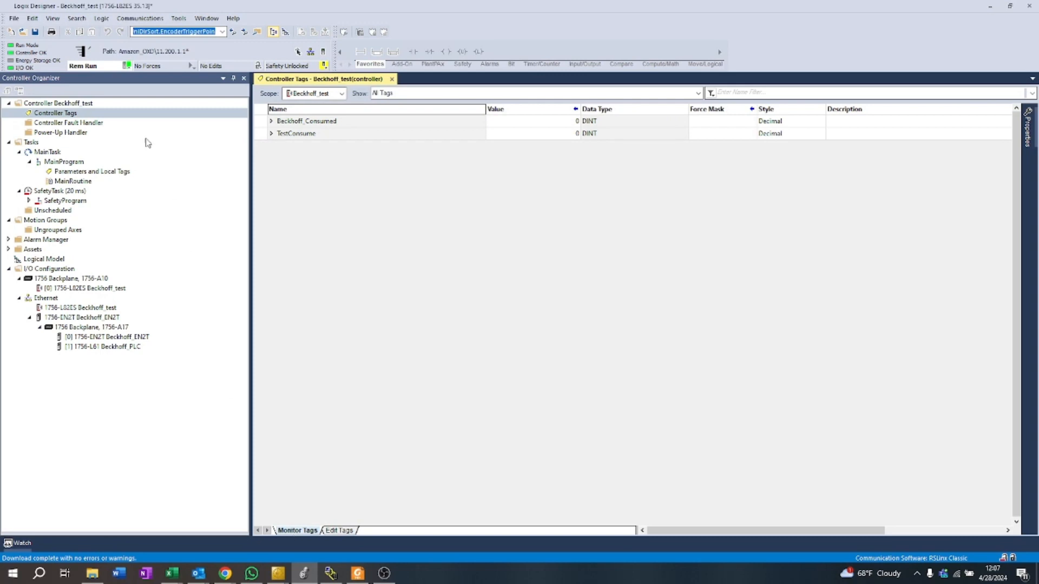
Step: Check the connection status of the Beckhoff_EN2T and Beckhoff_PLC modules, and close the module properties
left_click(86, 347)
double_click(88, 321)
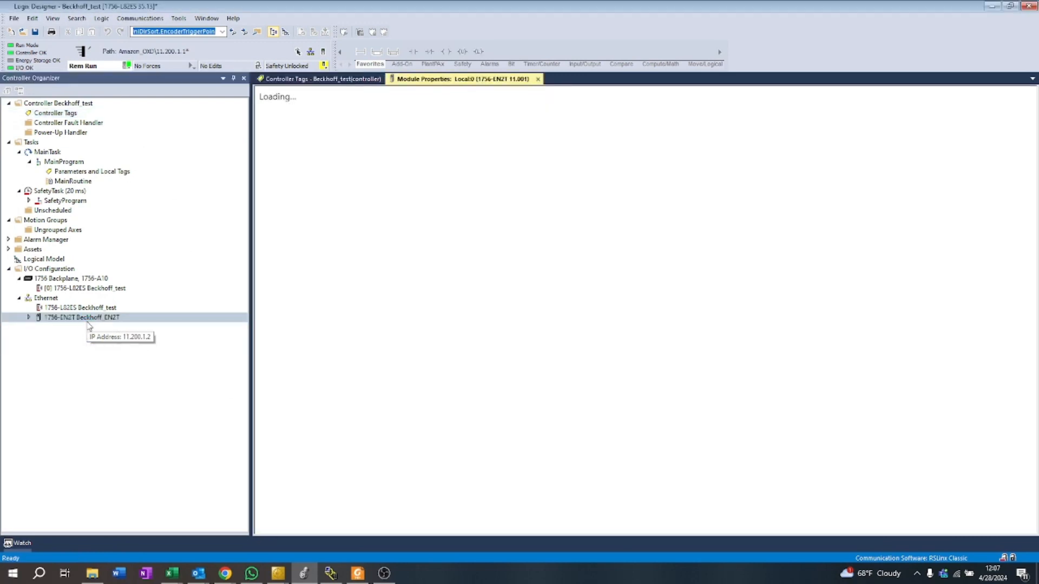
left_click(29, 318)
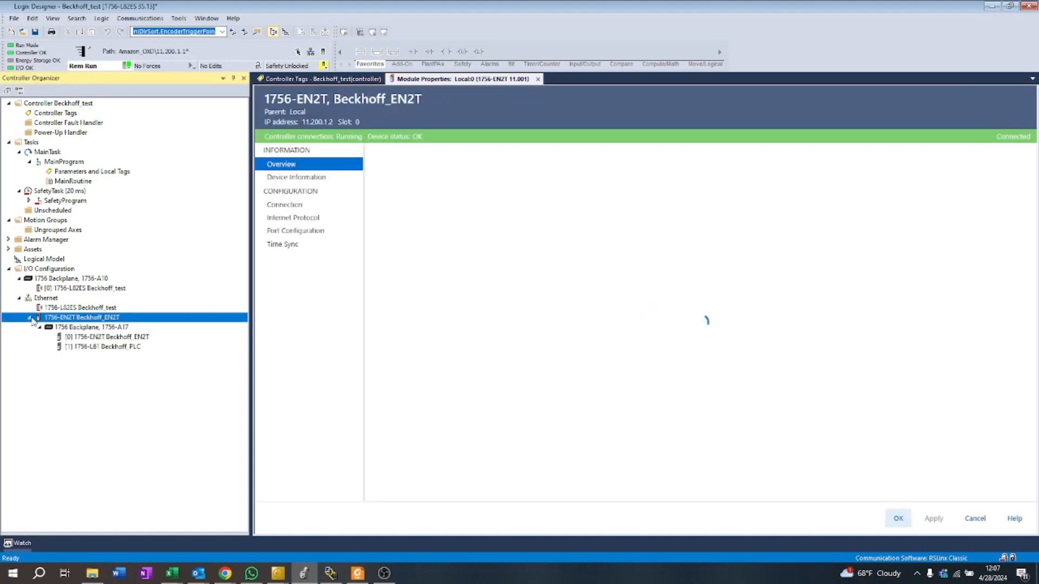
left_click(105, 349)
double_click(105, 348)
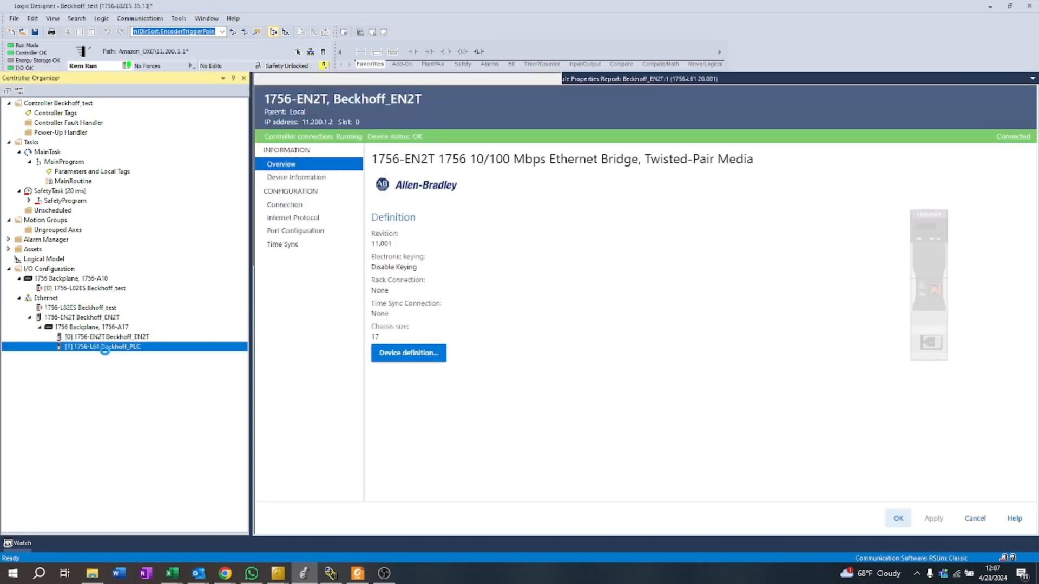
left_click(381, 252)
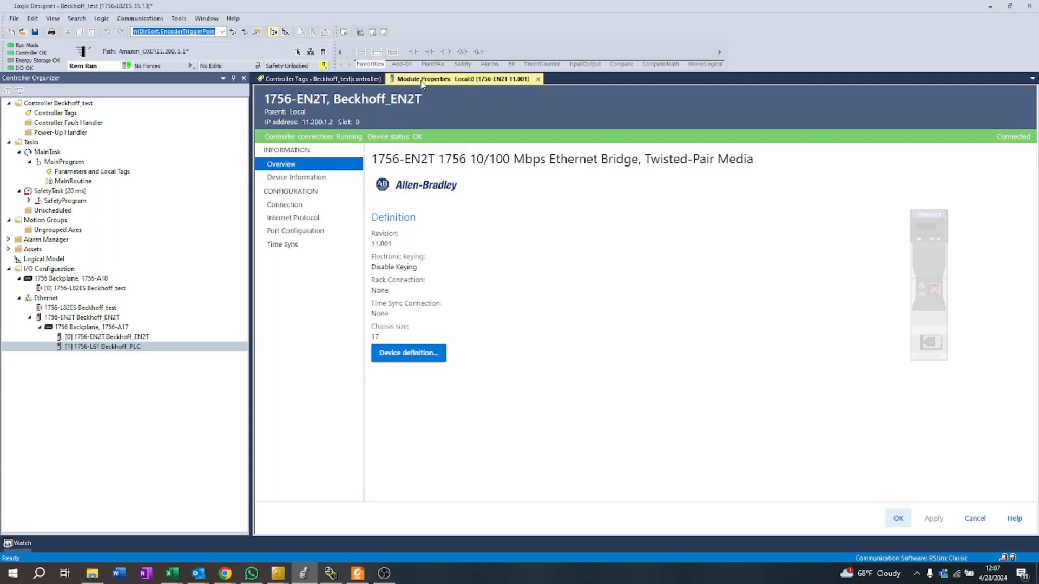
left_click(537, 79)
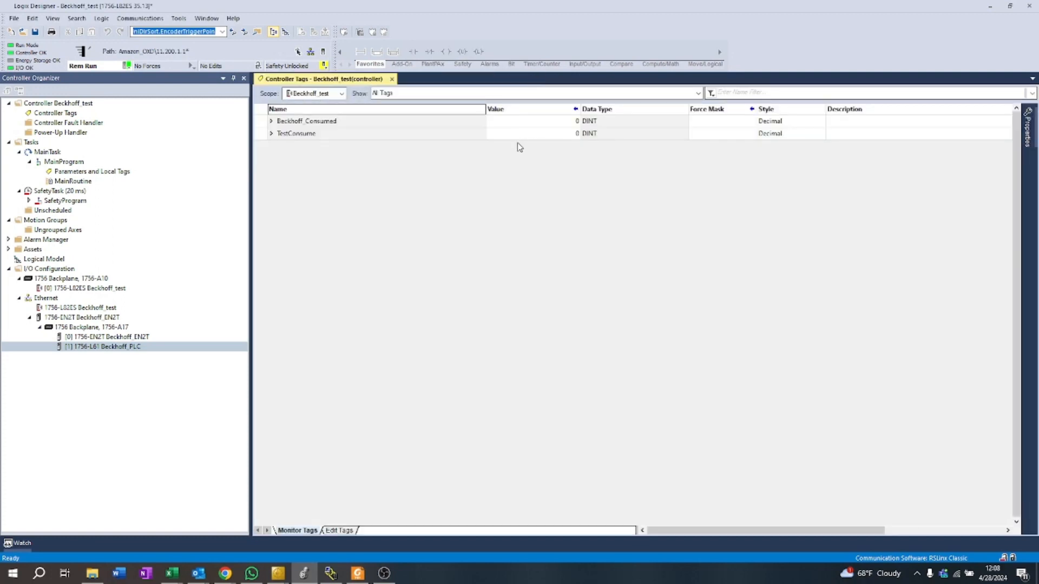
Step: Arrange the TwinCAT_AB_Integration window side by side with the Studio 5000 window
mouse_move(278, 572)
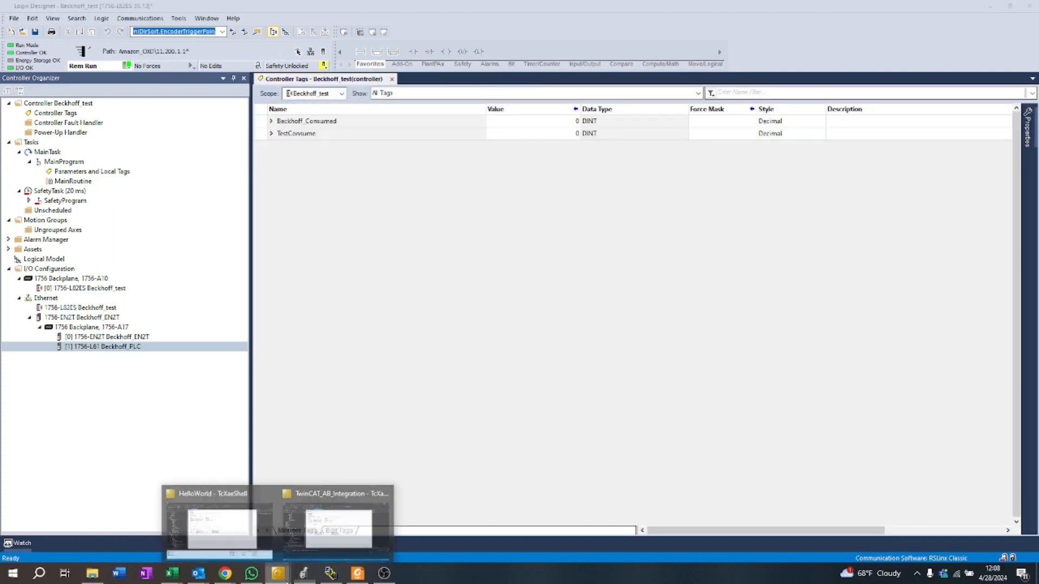
left_click(256, 544)
left_click(274, 575)
left_click(346, 533)
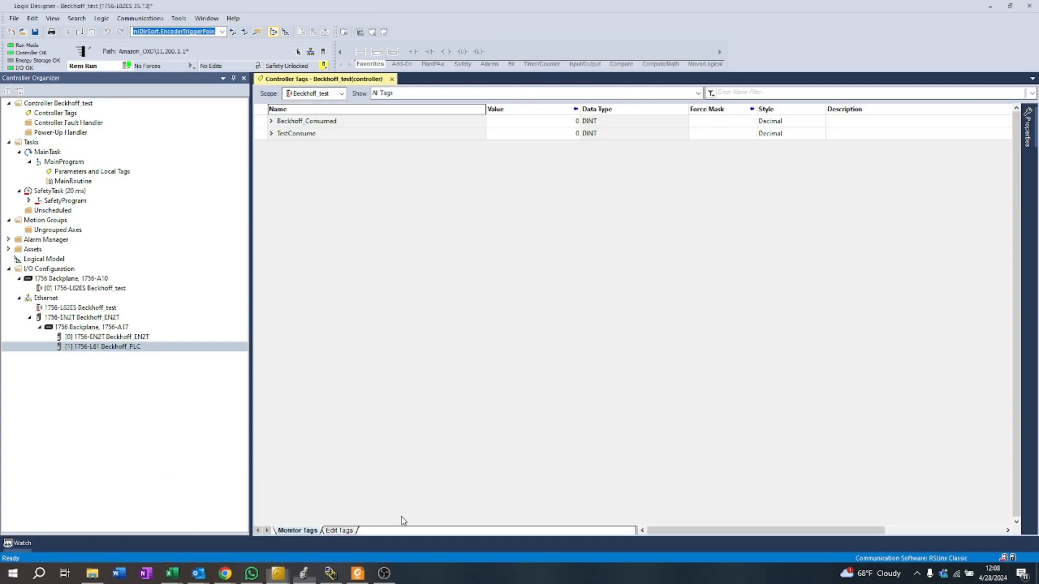
mouse_move(277, 572)
left_click(343, 531)
left_click_drag(570, 1, 2, 98)
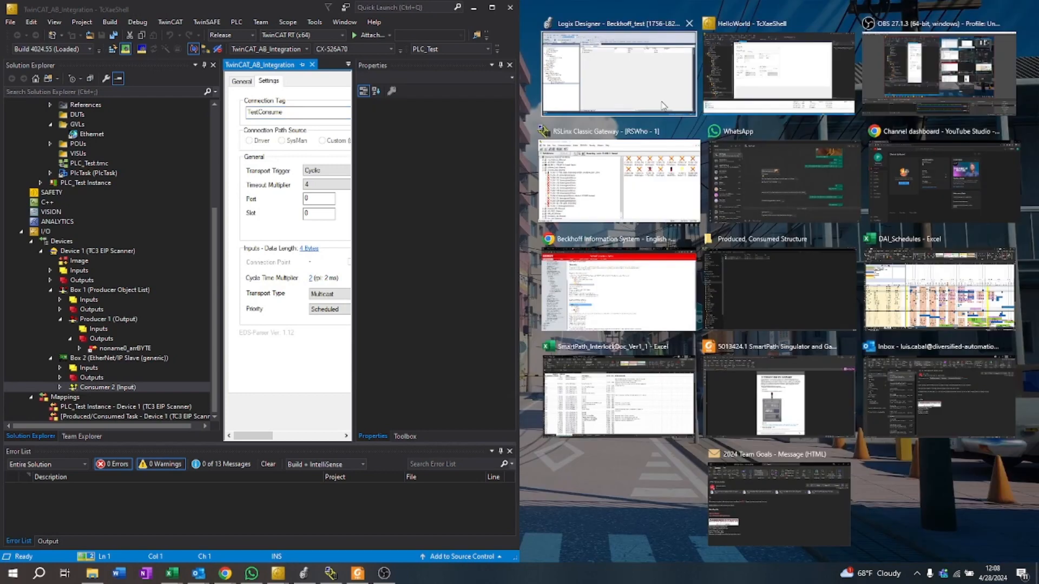
left_click(664, 106)
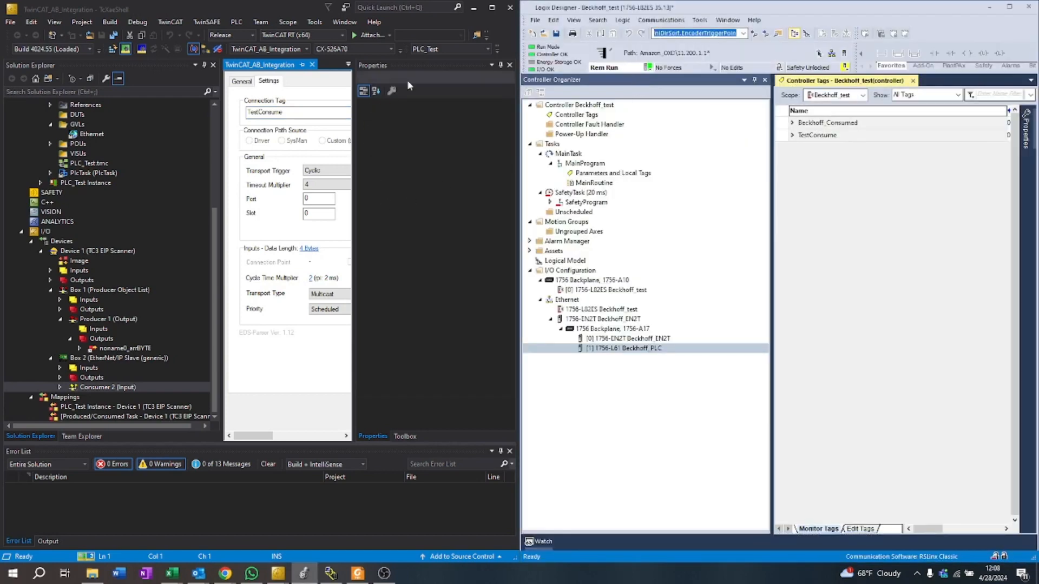
Step: Open the Ethernet global variable list online in TwinCAT and collapse Studio 5000's Controller Organizer to widen the tag monitor
left_click_drag(347, 123, 487, 122)
scroll(123, 171, "up", 2)
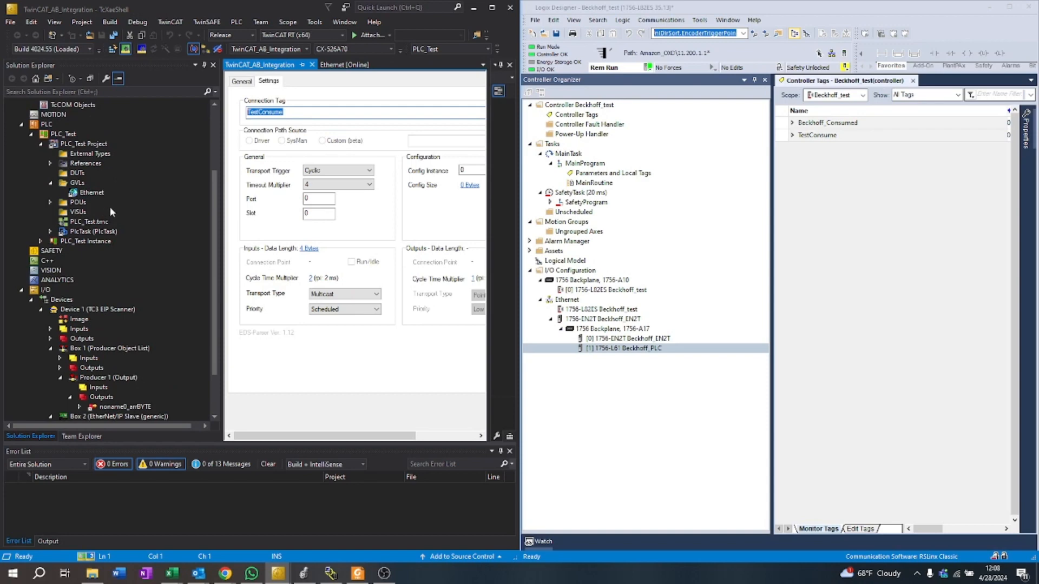
double_click(93, 192)
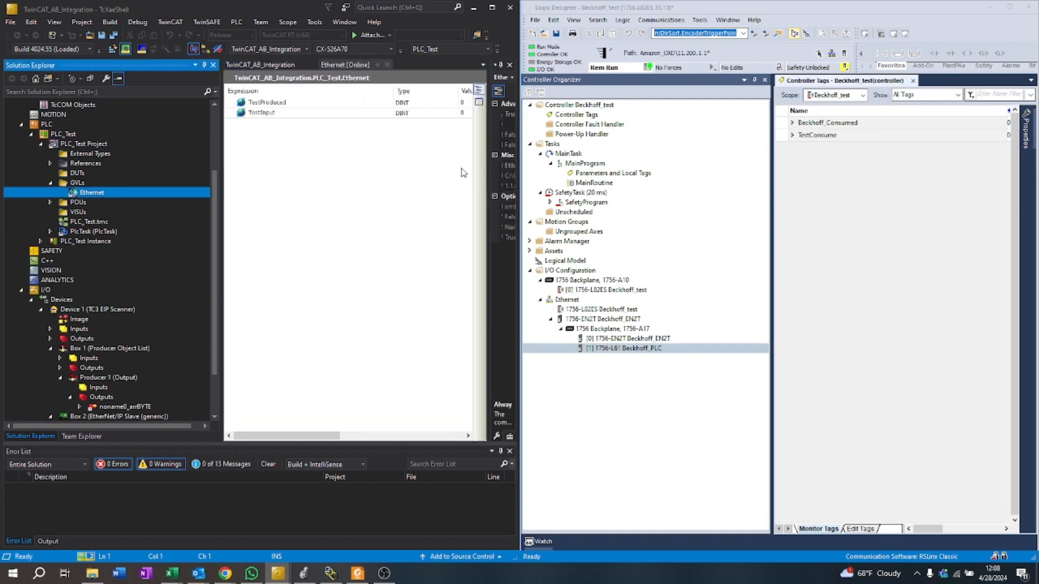
left_click(754, 79)
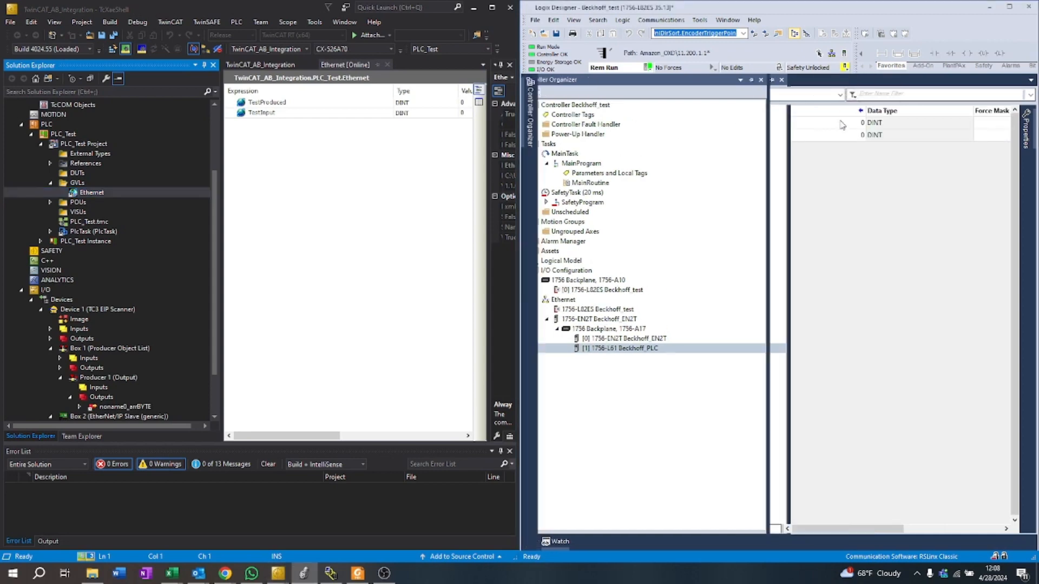
Step: Prepare the value 2 for TestProduced in TwinCAT's online Ethernet variable list and write it to the PLC
mouse_move(295, 436)
left_mouse_down()
mouse_move(352, 436)
mouse_move(249, 436)
mouse_move(327, 436)
mouse_move(262, 436)
mouse_move(292, 427)
left_mouse_up()
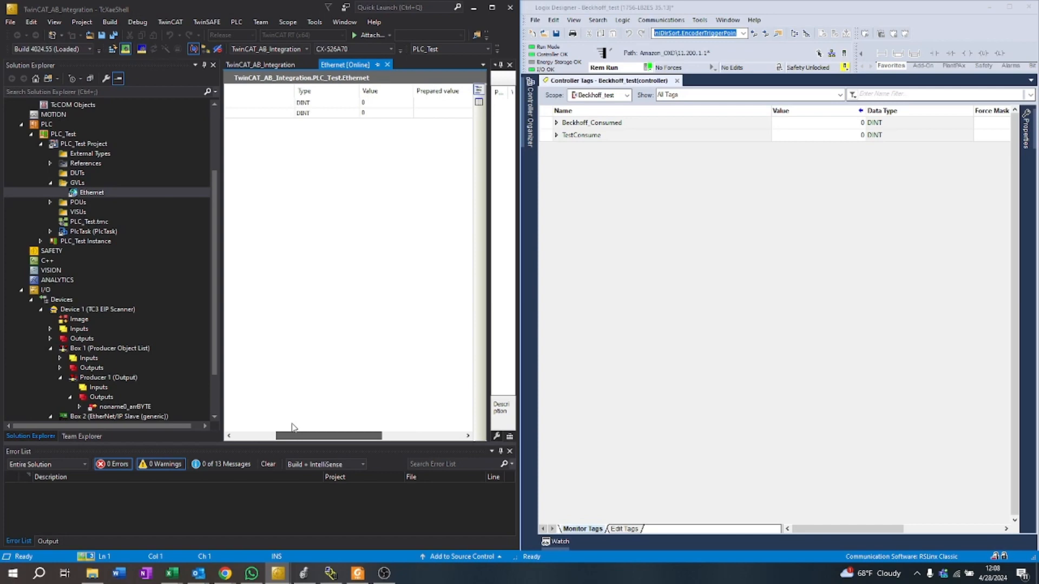
left_click(443, 106)
left_click(443, 107)
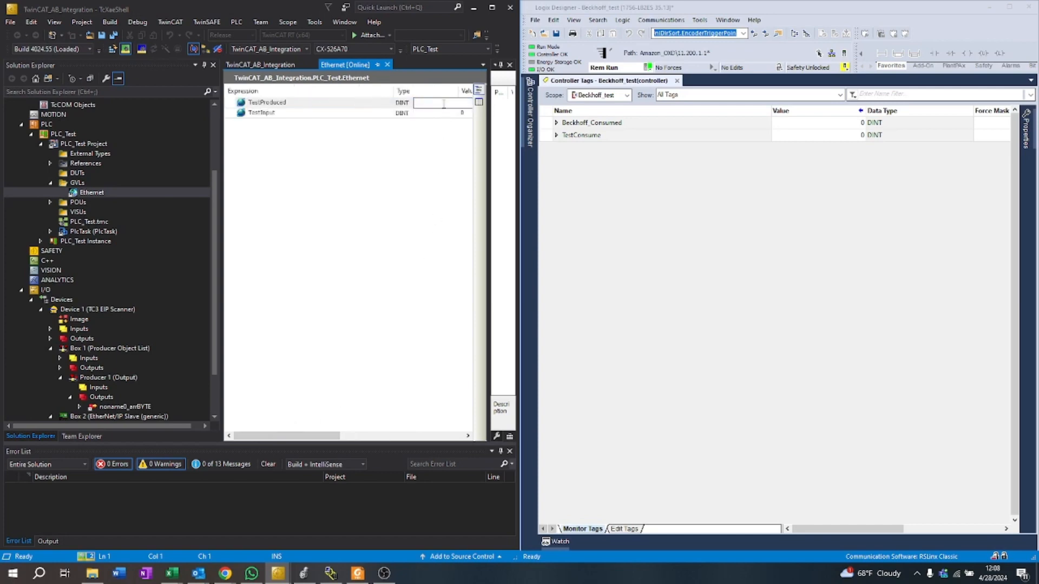
key("Return")
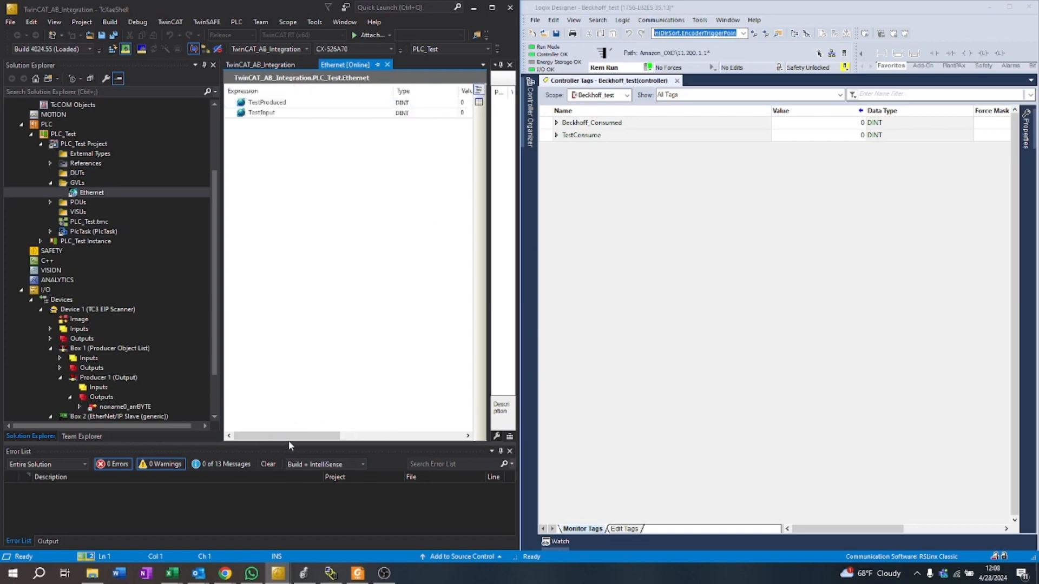
left_click_drag(289, 436, 351, 436)
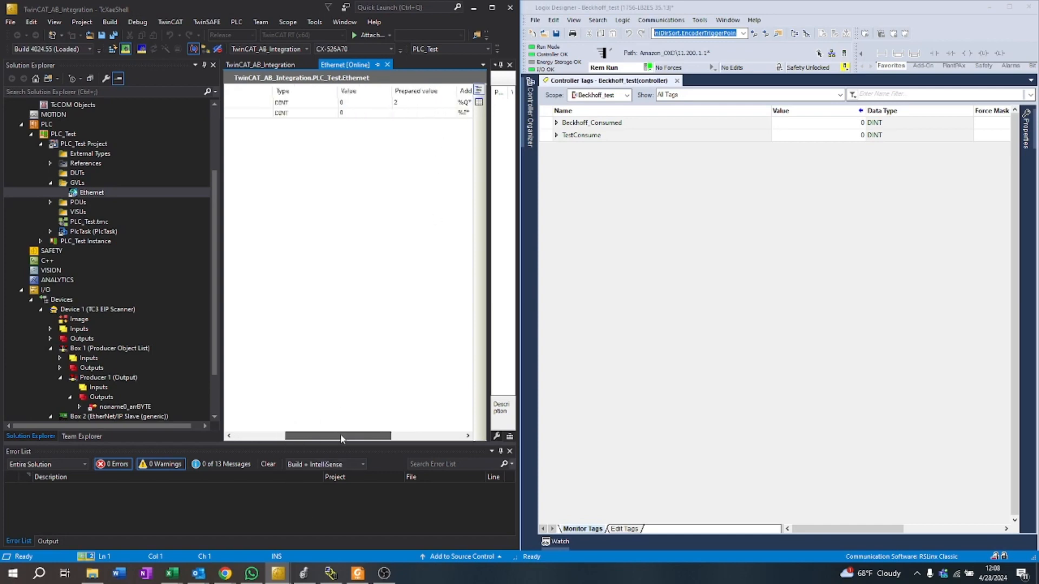
left_click(498, 51)
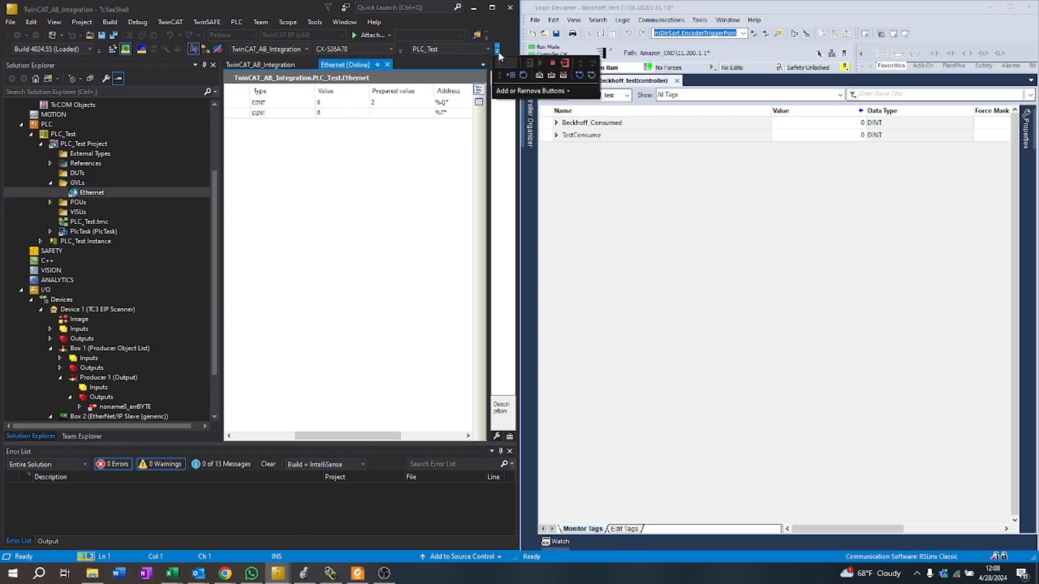
left_click(562, 76)
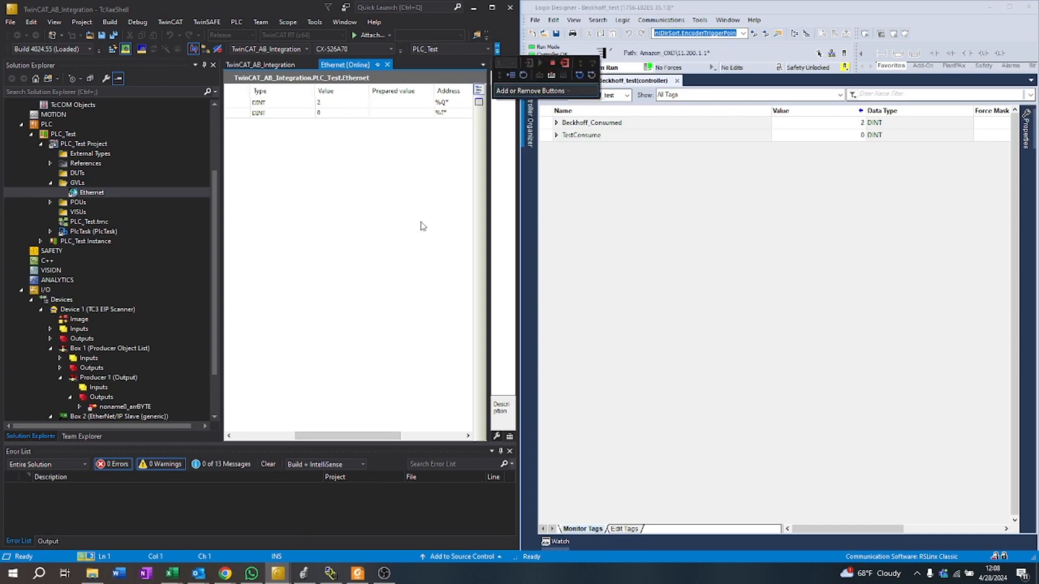
Step: Set the TestConsume tag's value to 5 in the Studio 5000 controller tags
left_click(819, 135)
key("Up")
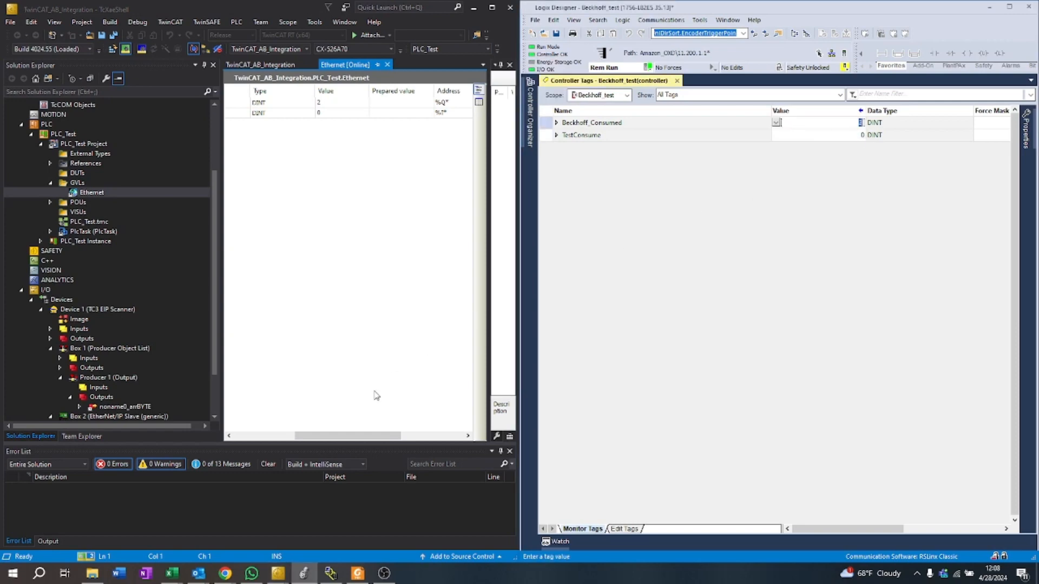
key("Down")
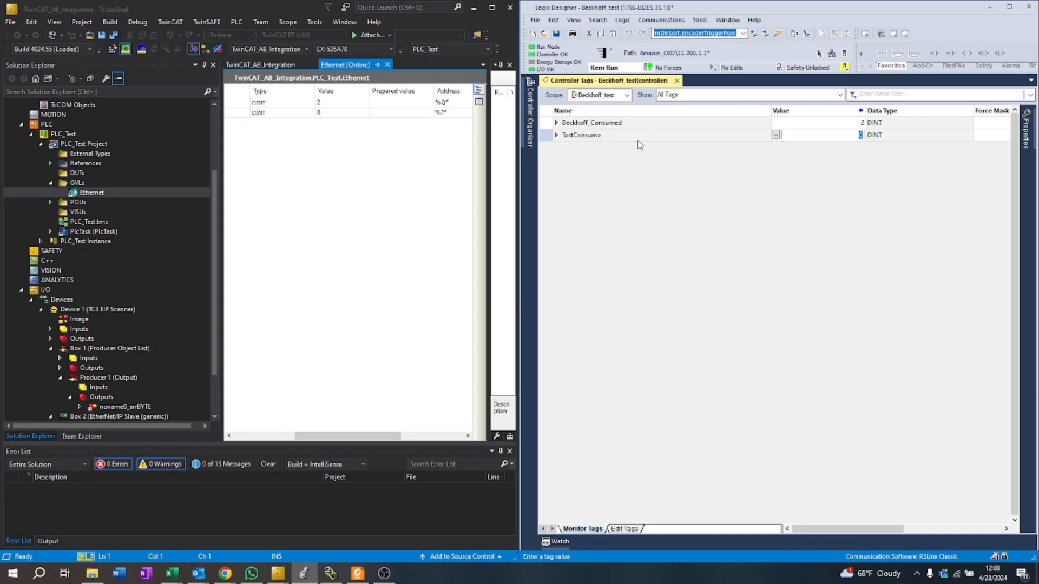
left_click(338, 224)
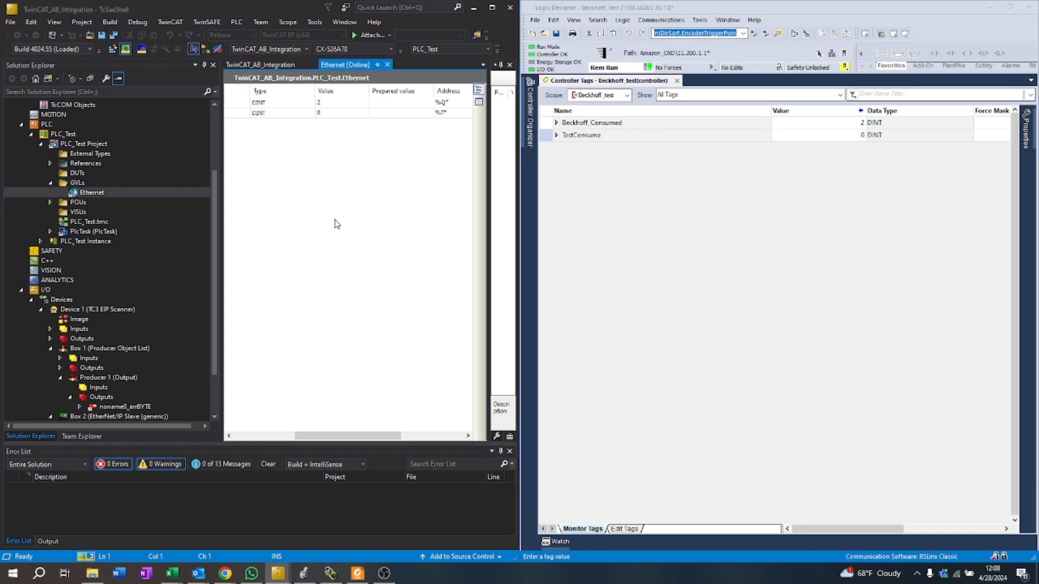
left_click(800, 135)
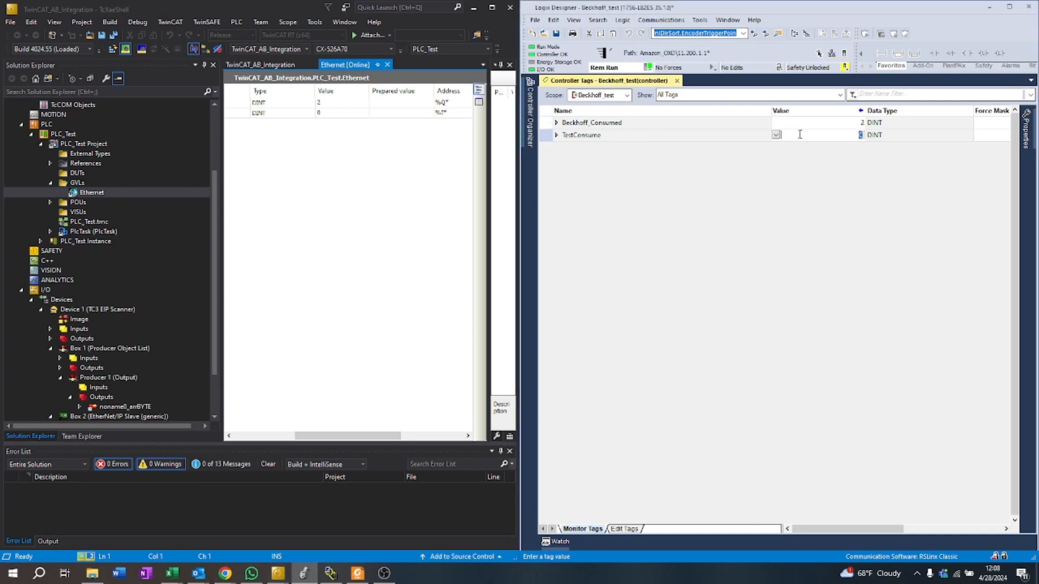
type("5")
key("Return")
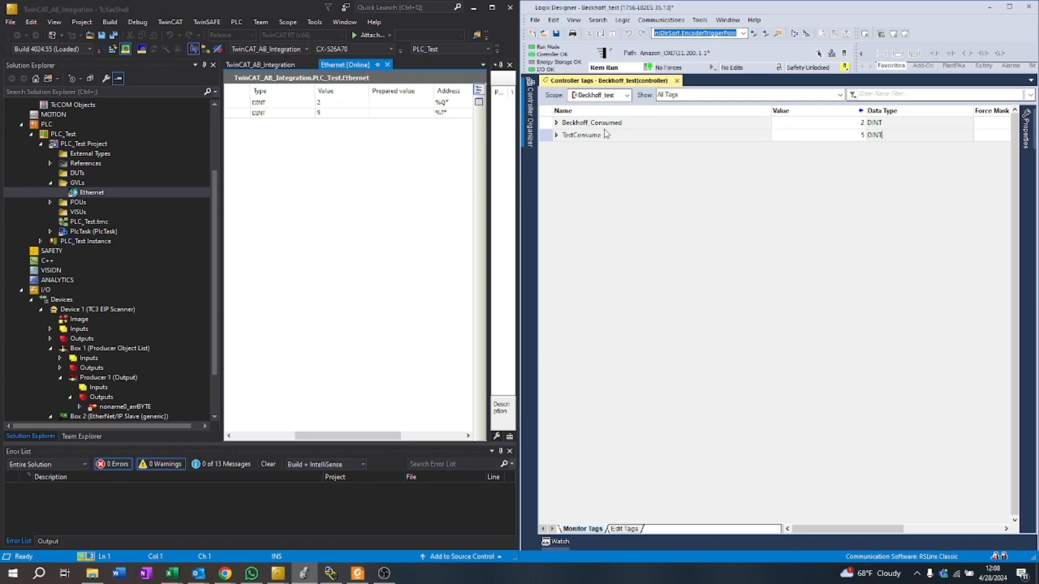
Step: Change the TestConsume controller tag's value to 6
left_click(822, 135)
type("6")
key("Return")
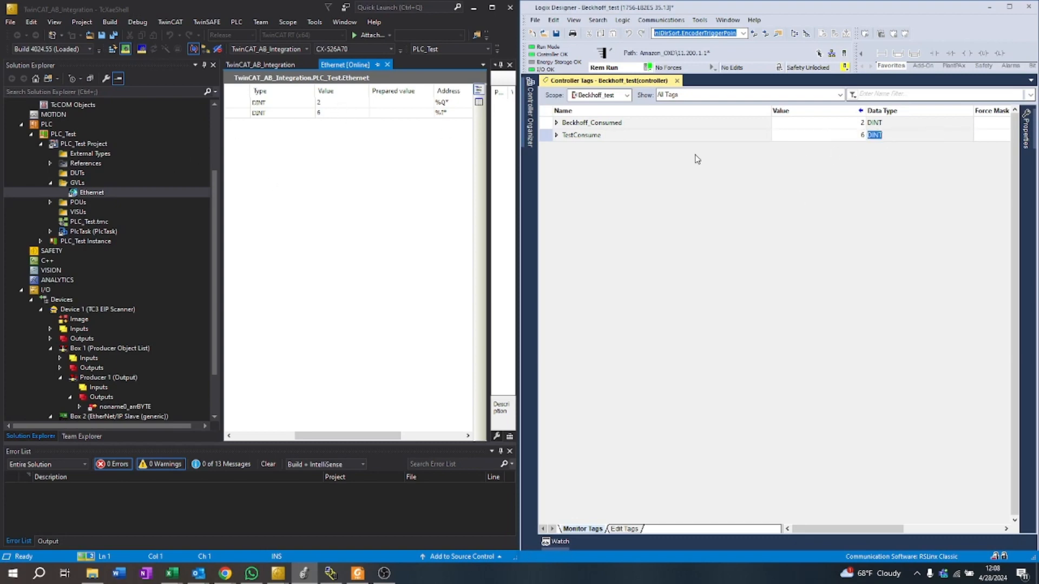
Step: Prepare the value 15 for TestProduced in TwinCAT and write it to the PLC
left_click(386, 104)
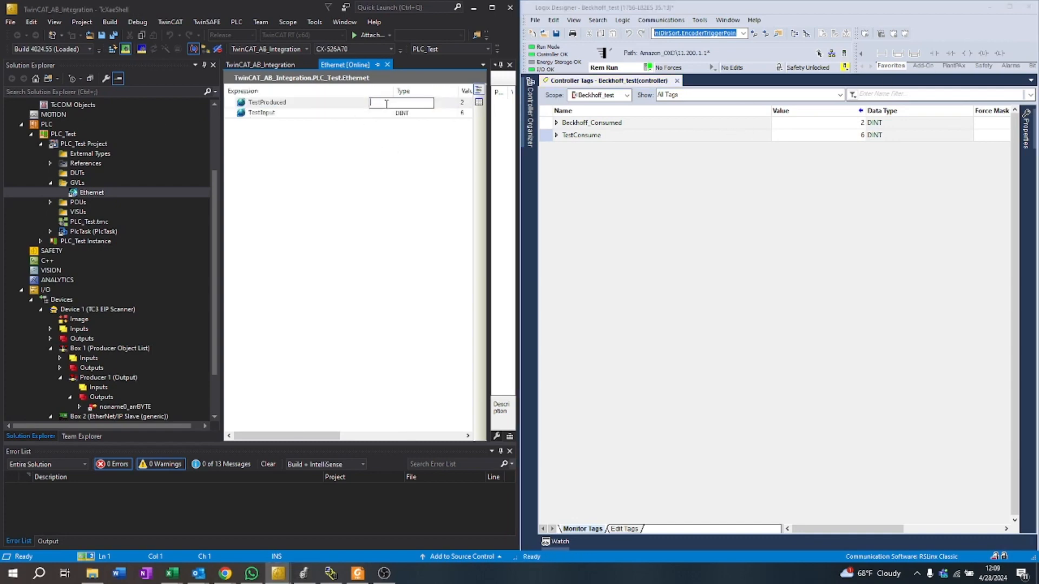
type("15")
key("Return")
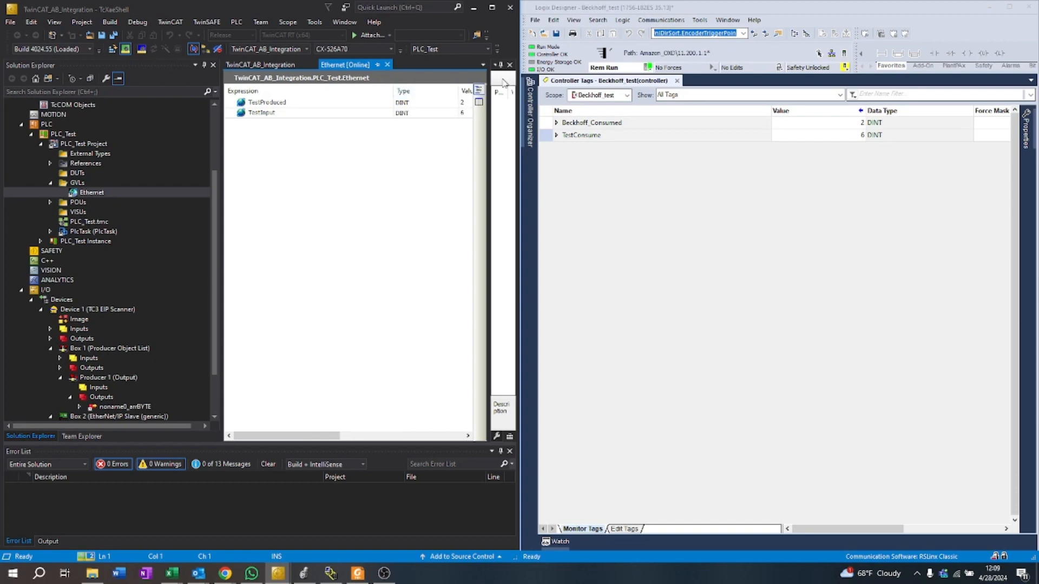
left_click_drag(301, 436, 389, 436)
left_click(498, 51)
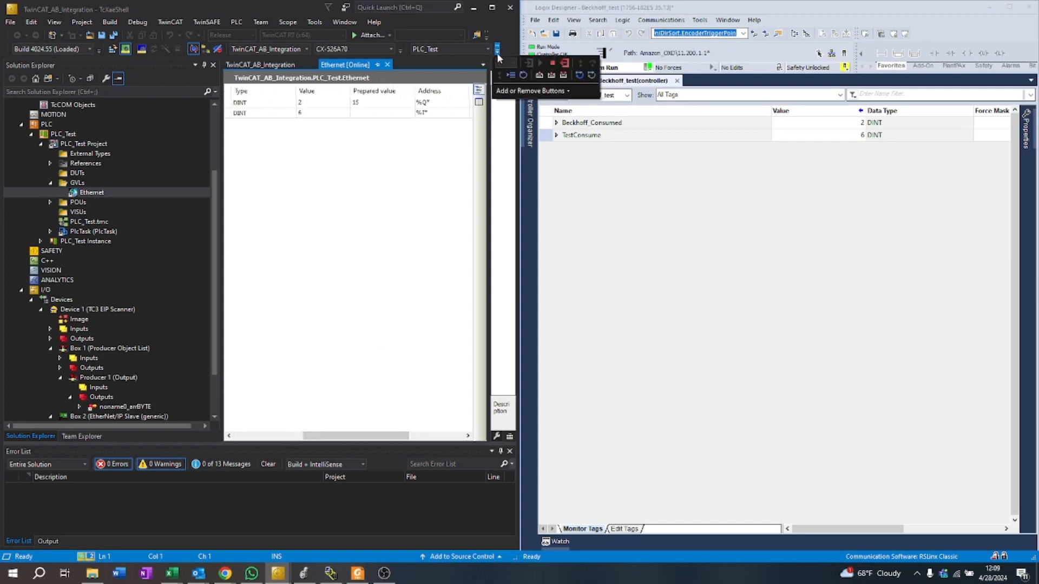
left_click(563, 74)
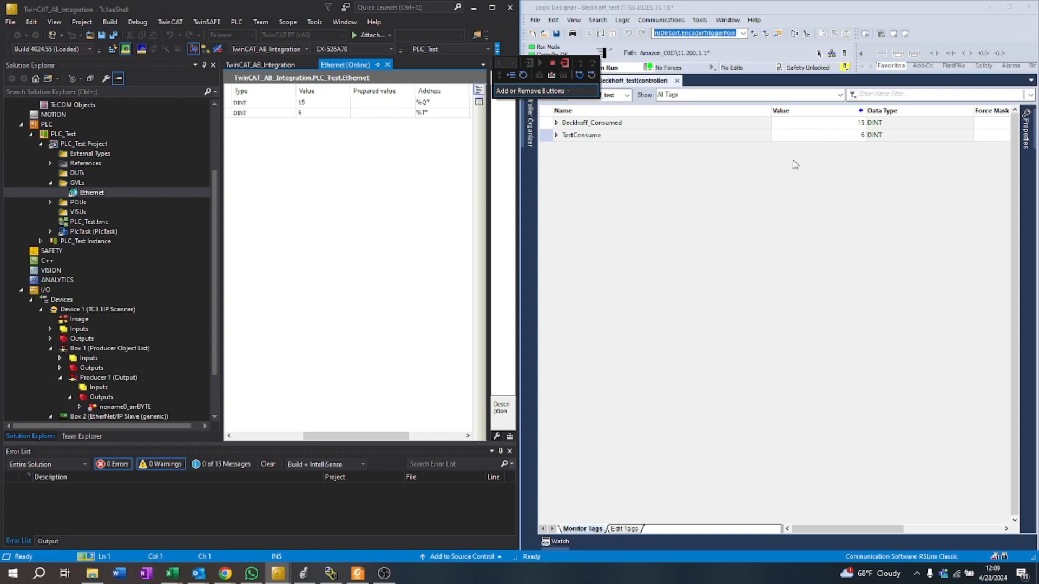
left_click(417, 233)
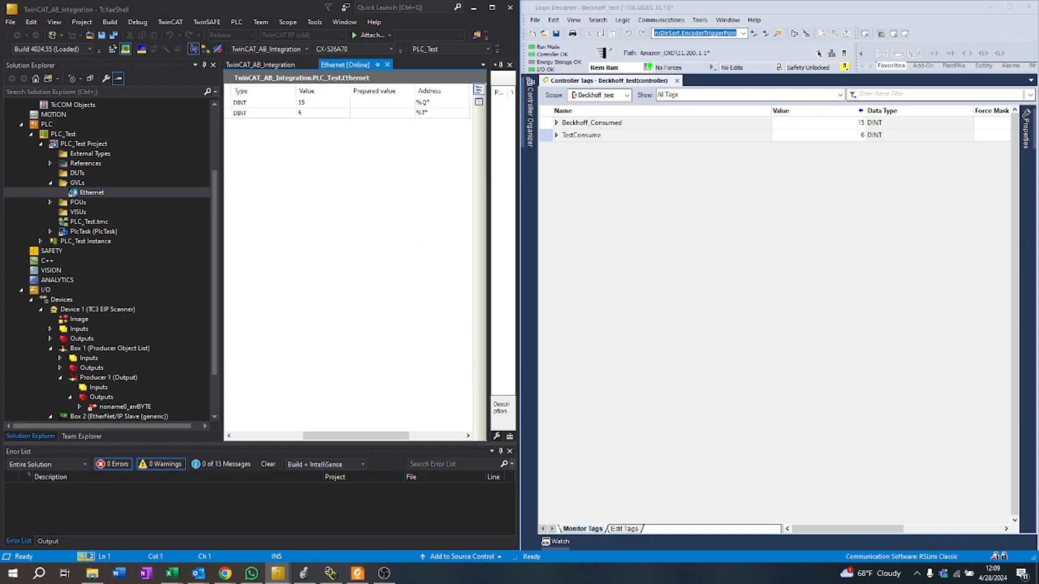
left_click(384, 572)
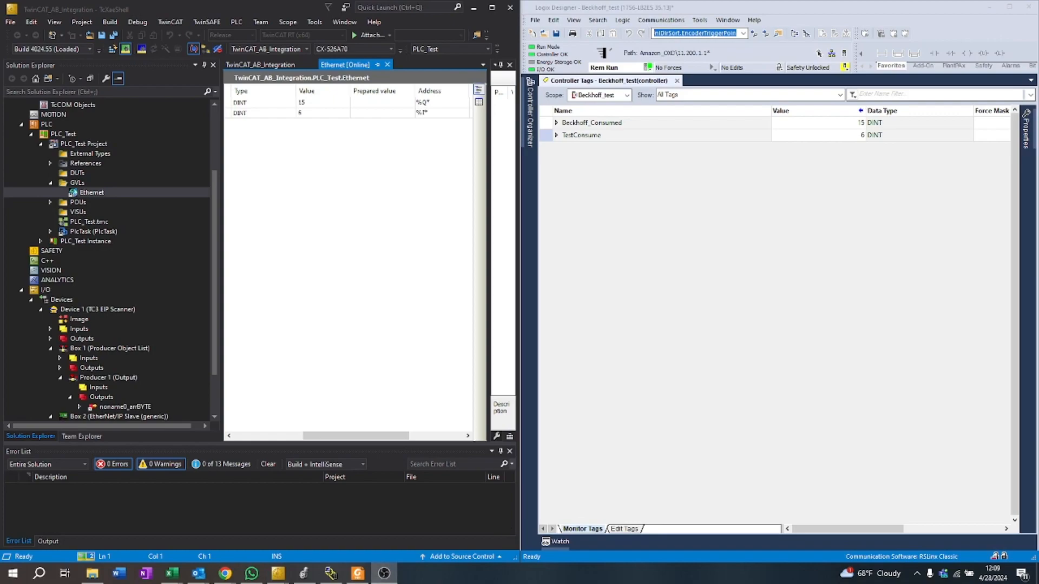